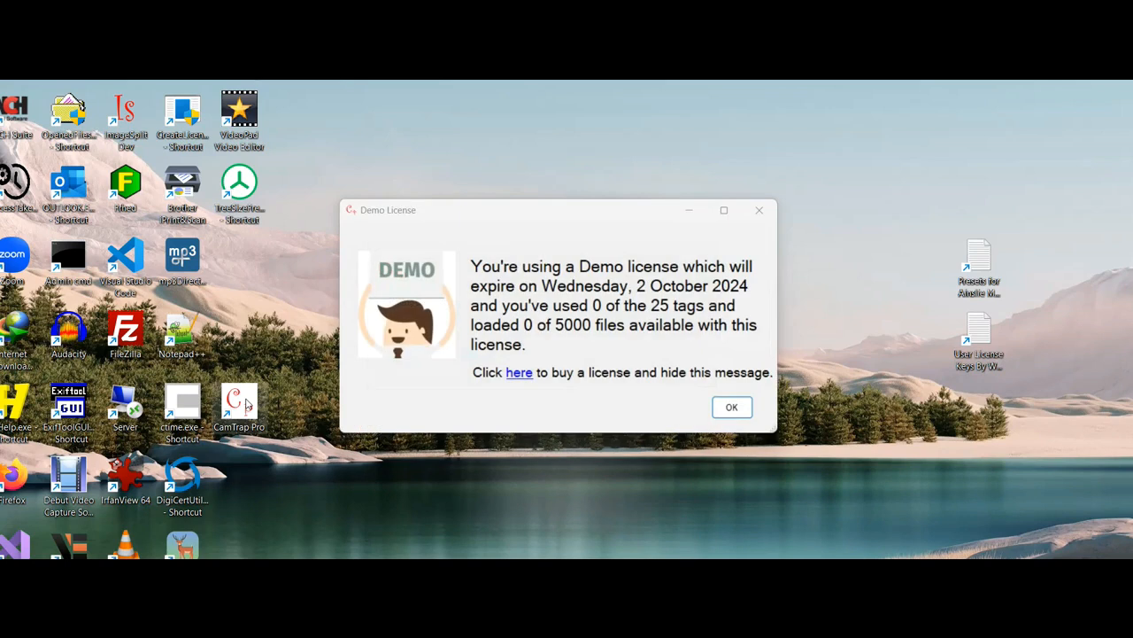
Step: Dismiss the demo license notice and copy the Week 8 license key from the User License Keys By Week file on the desktop
click(731, 407)
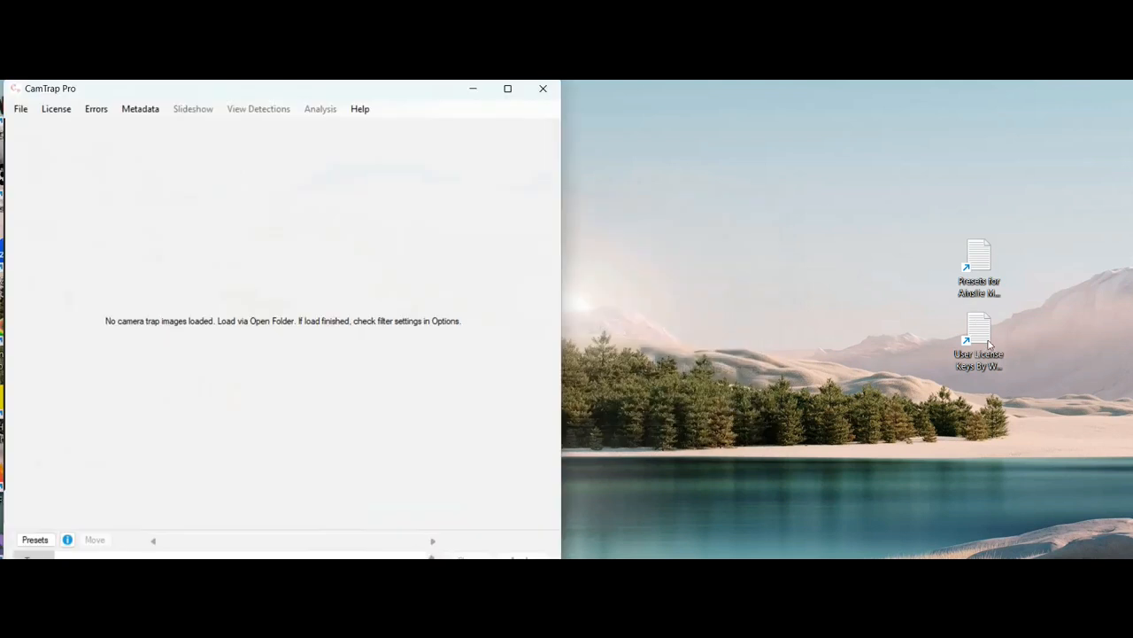
double_click(978, 341)
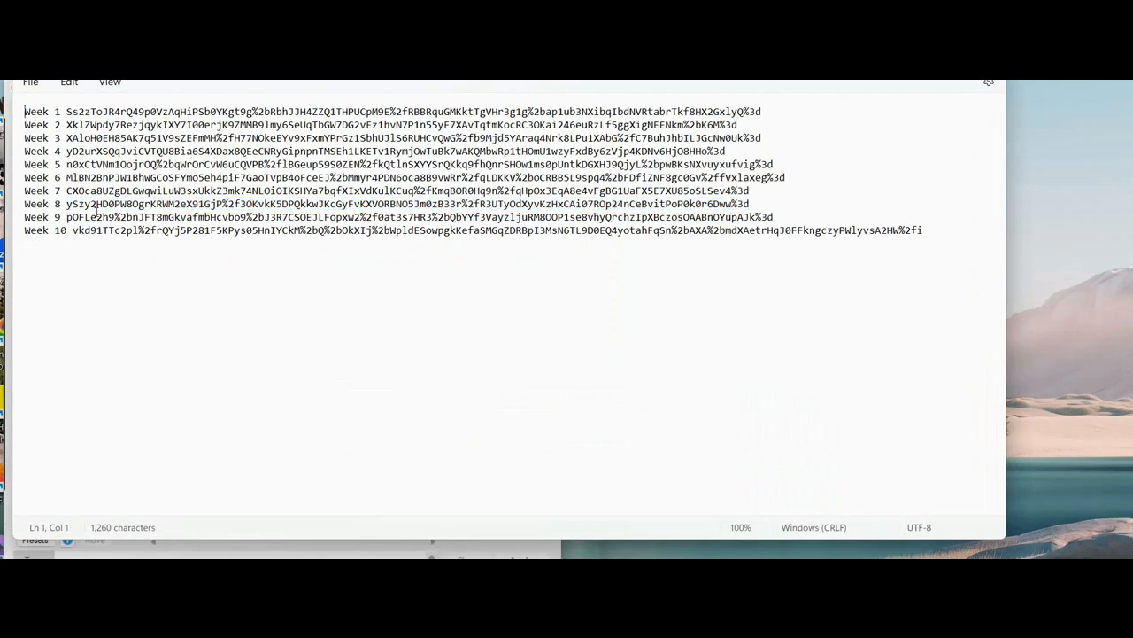
drag(67, 203, 752, 204)
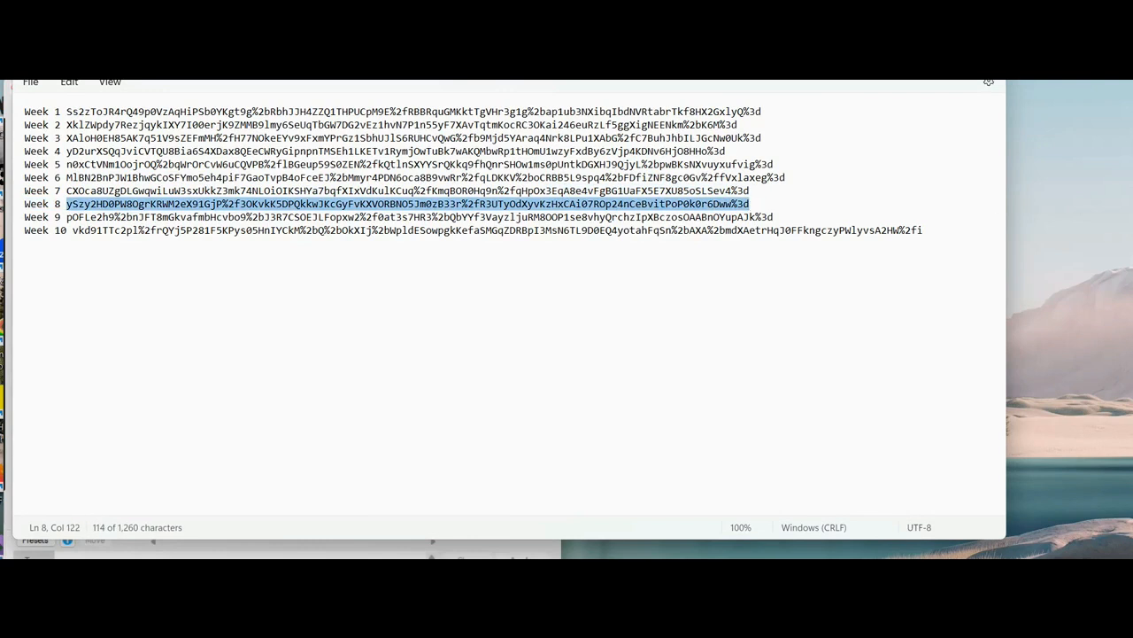
click(918, 57)
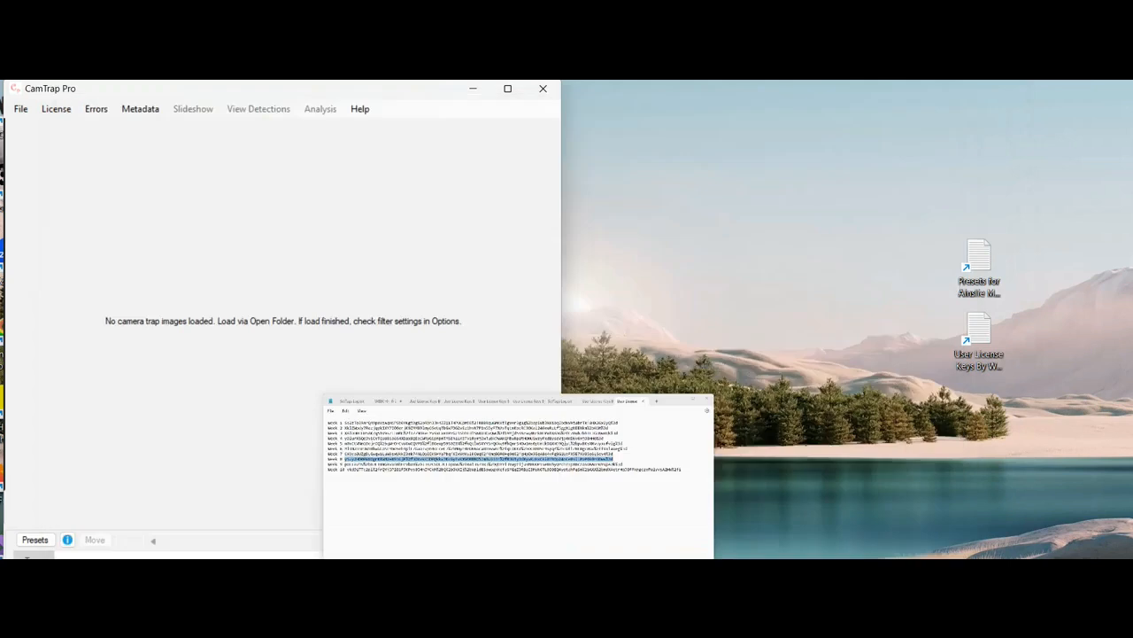
Step: Paste the Week 8 key as the application license key, apply it without restarting the application, and close the license window
click(57, 109)
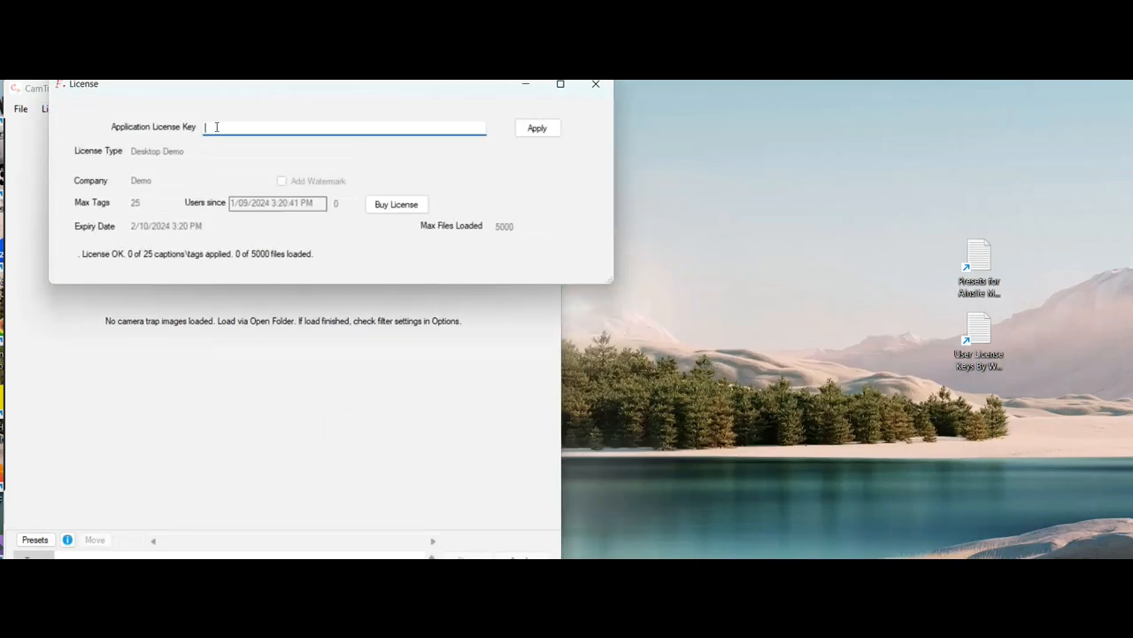
key(ctrl+v)
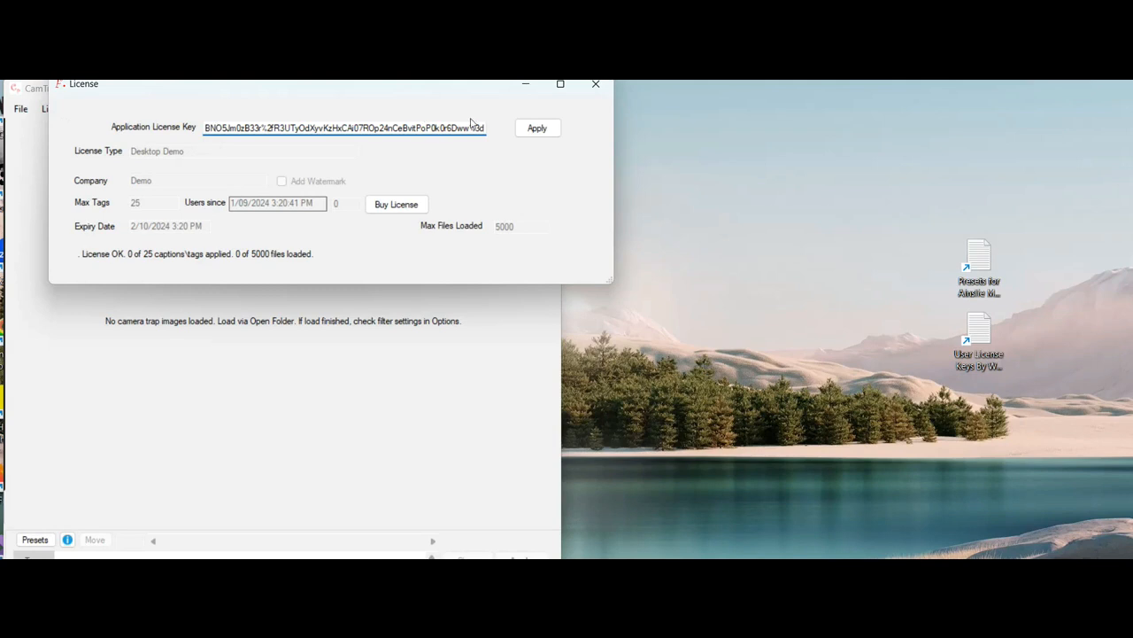
click(536, 130)
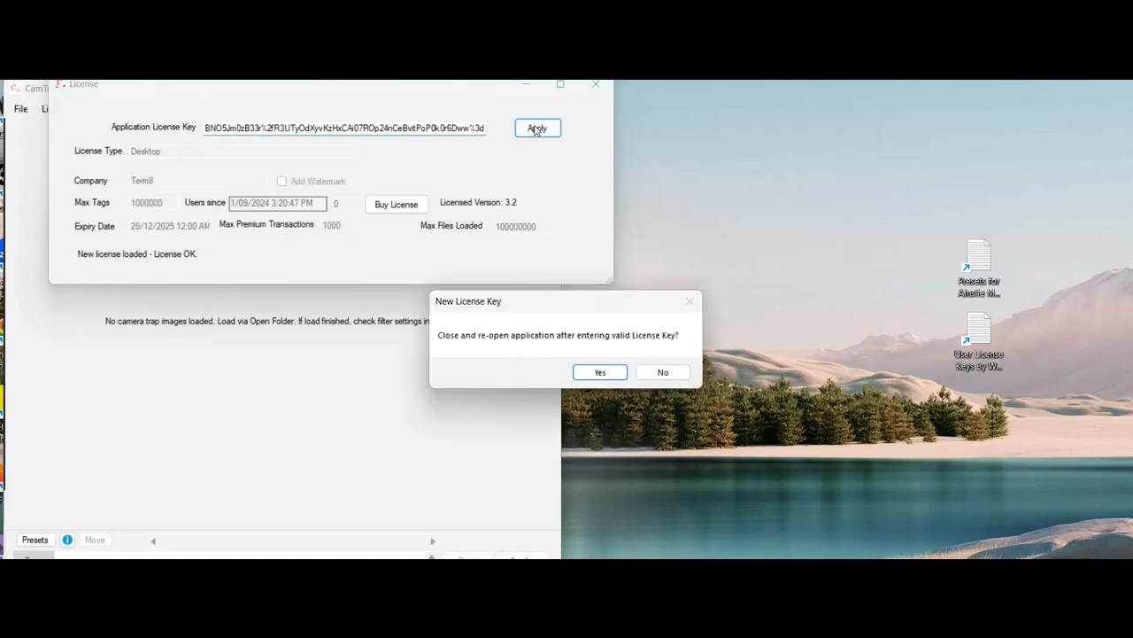
click(662, 373)
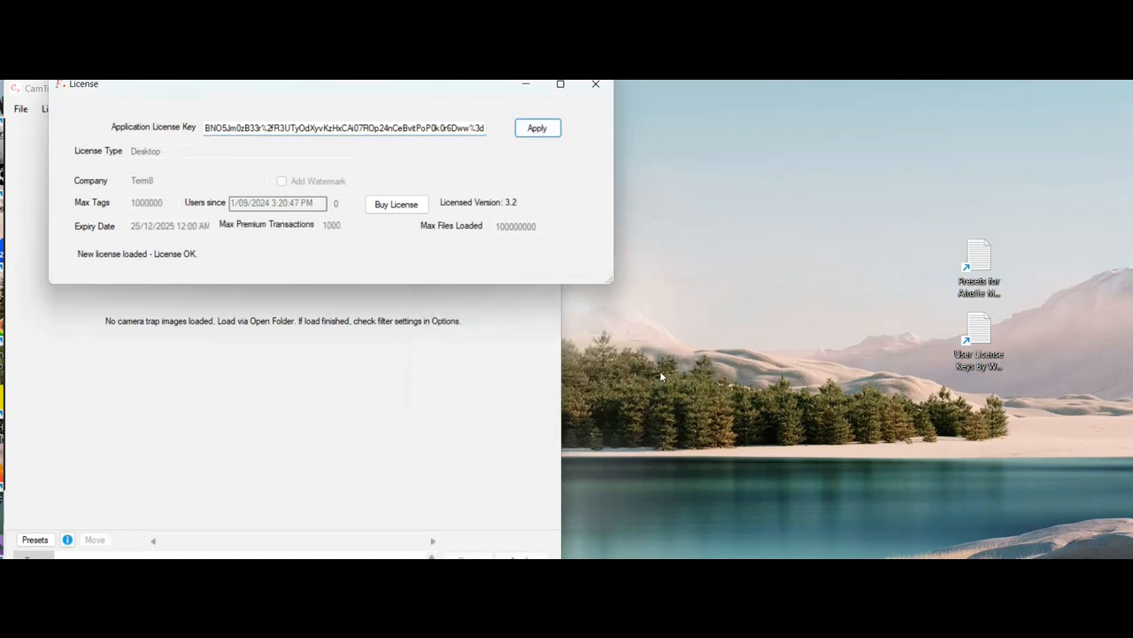
click(596, 84)
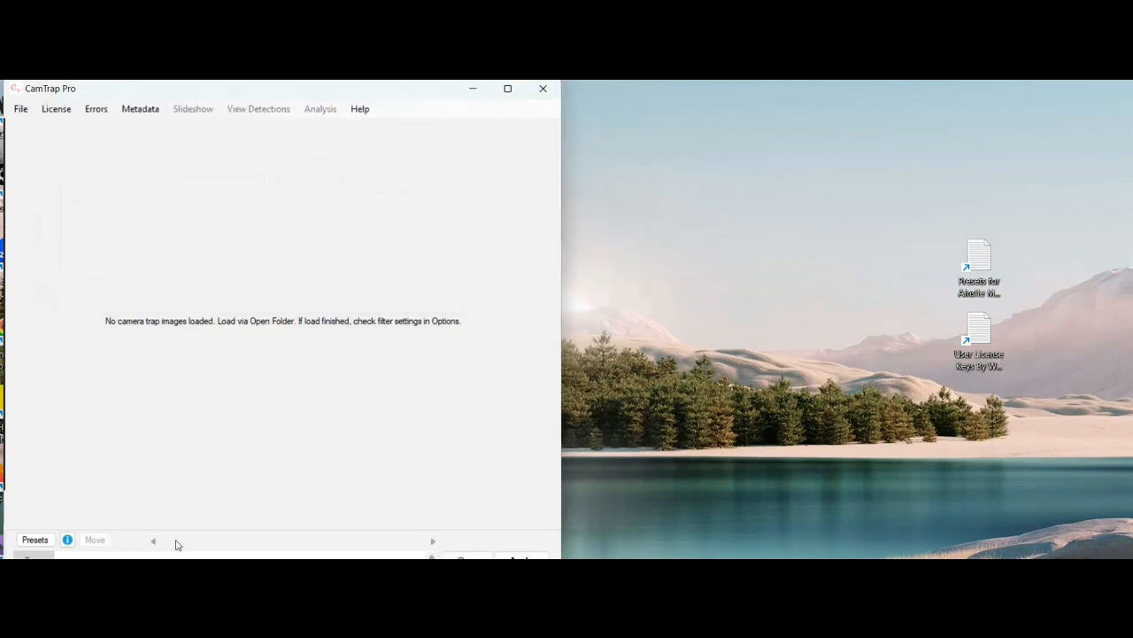
click(36, 539)
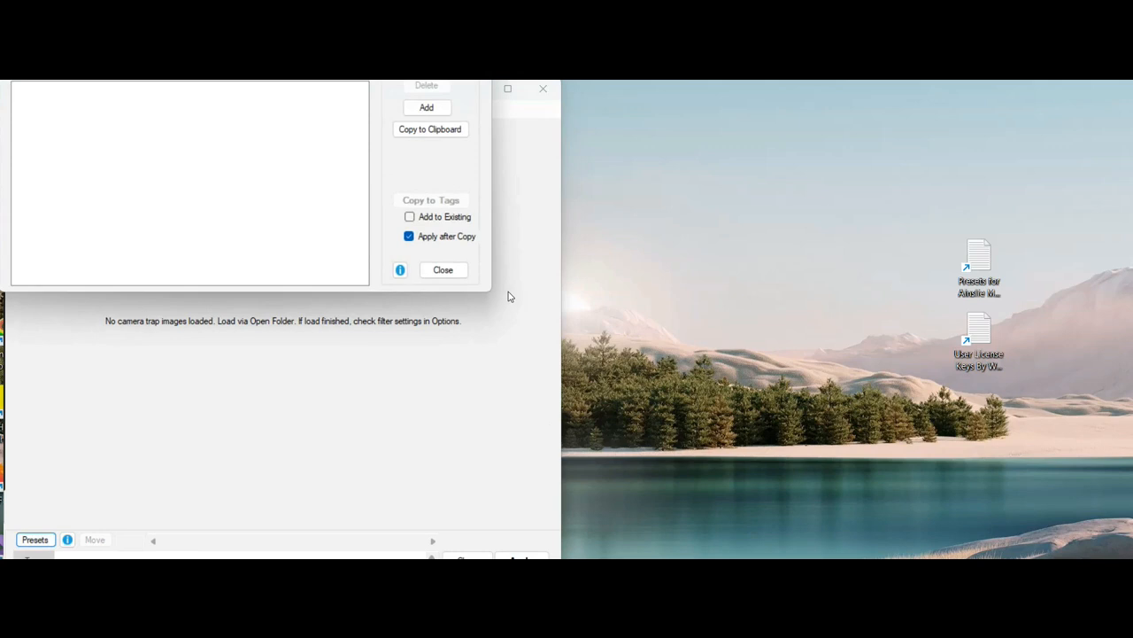
click(430, 129)
click(427, 110)
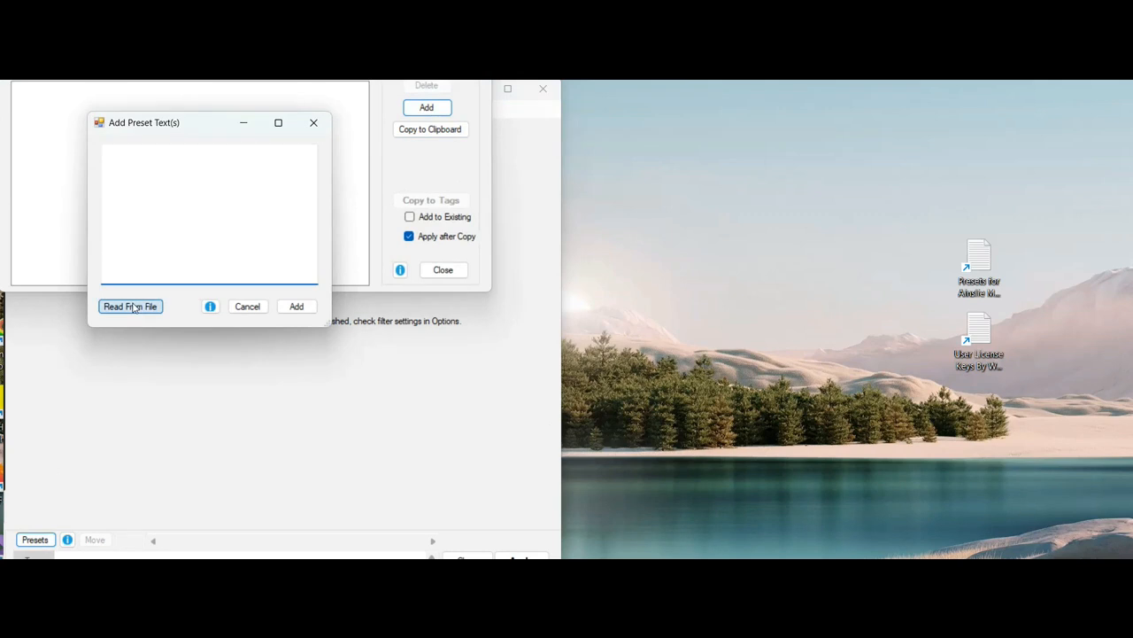
click(131, 307)
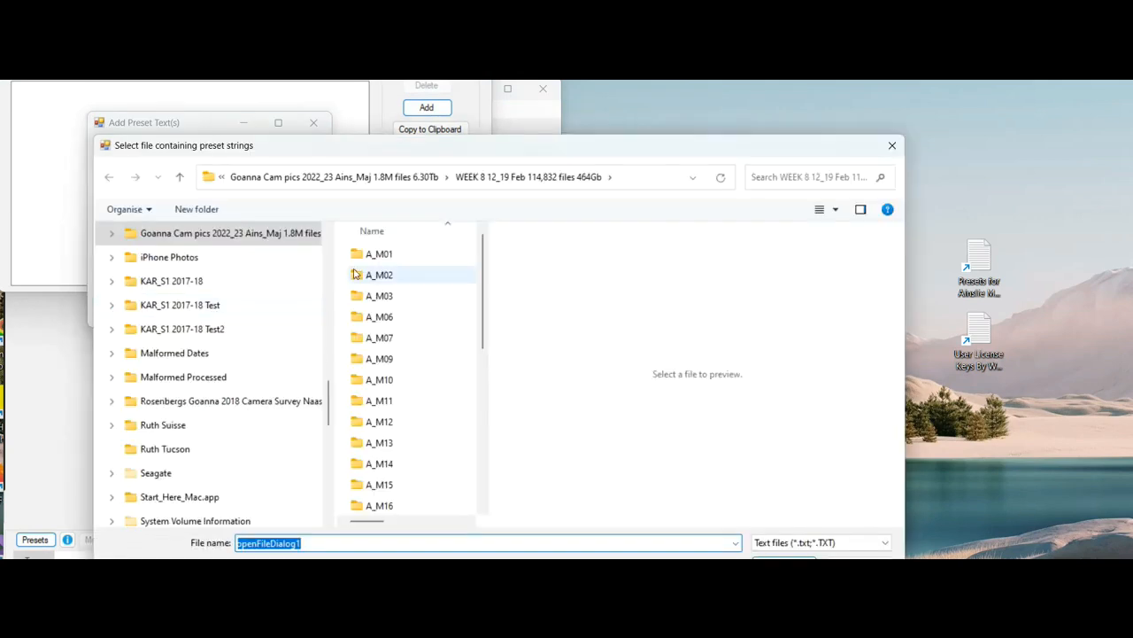
drag(484, 280, 483, 391)
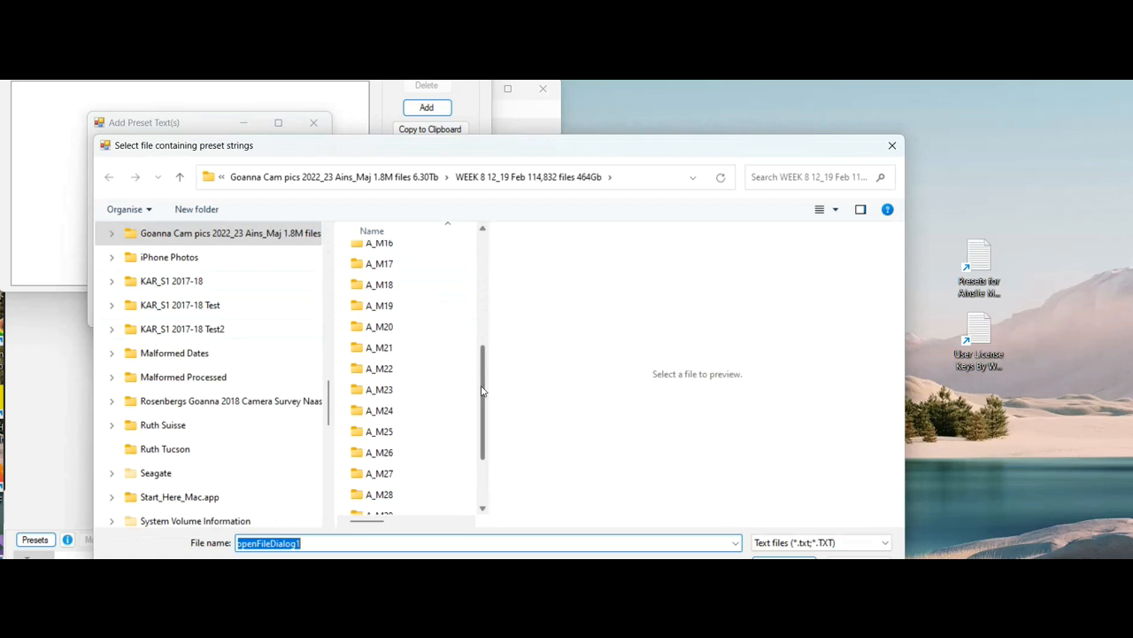
drag(328, 409, 342, 201)
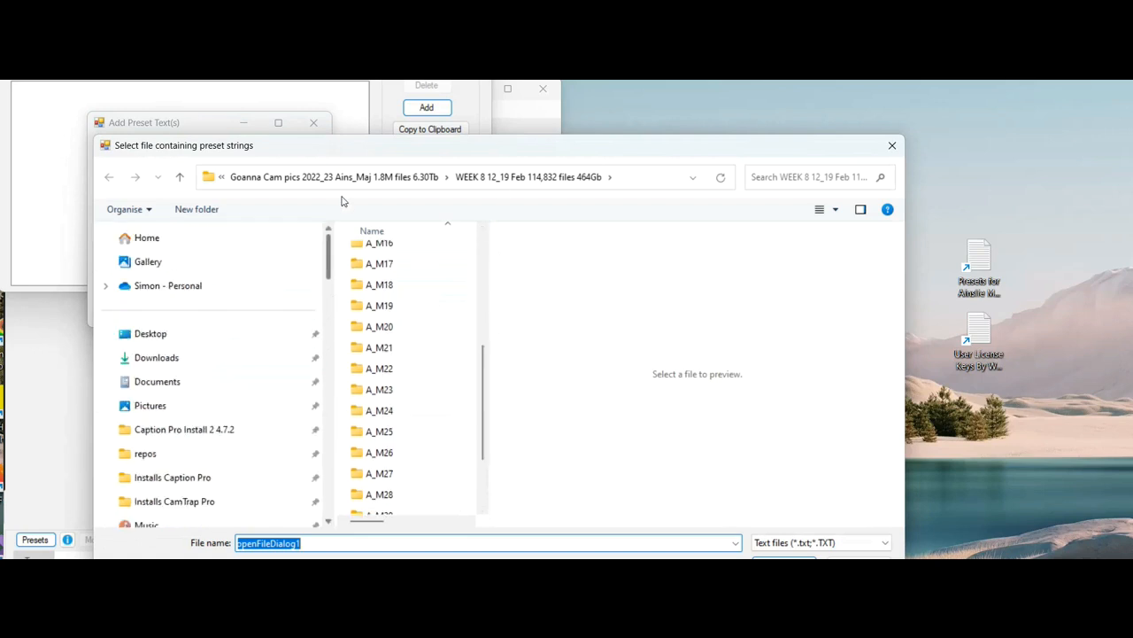
click(152, 334)
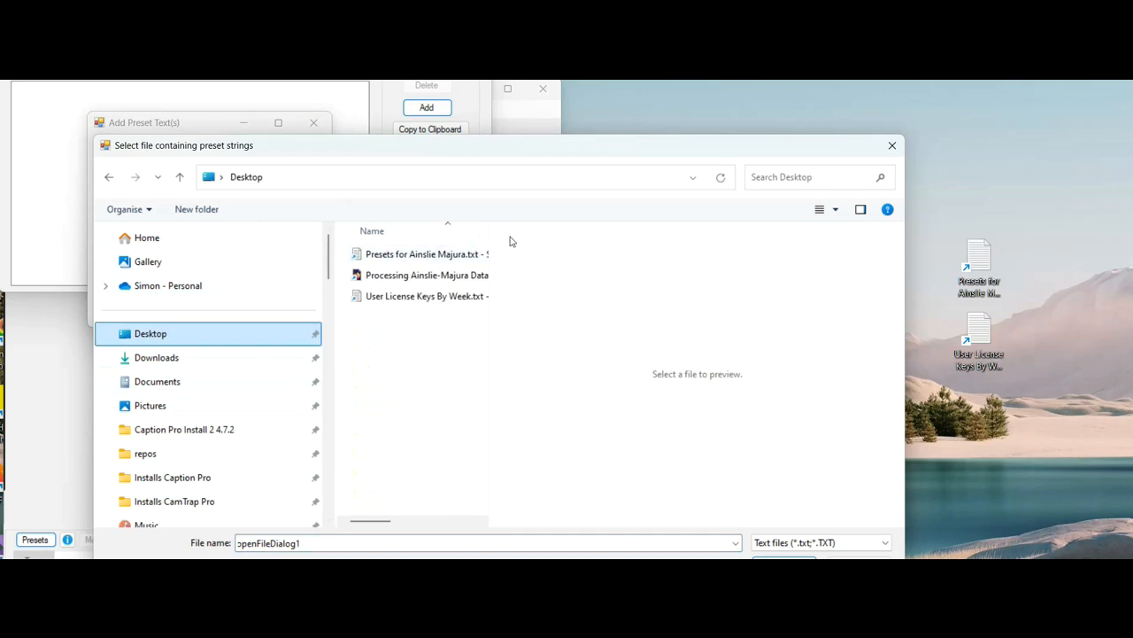
drag(487, 230, 591, 231)
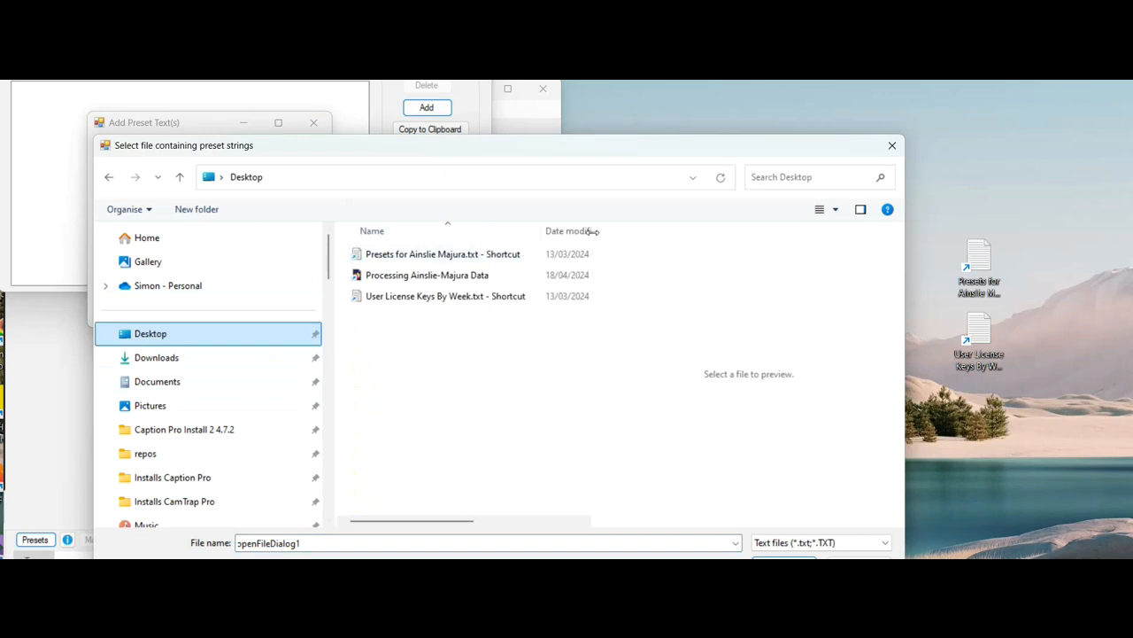
double_click(439, 255)
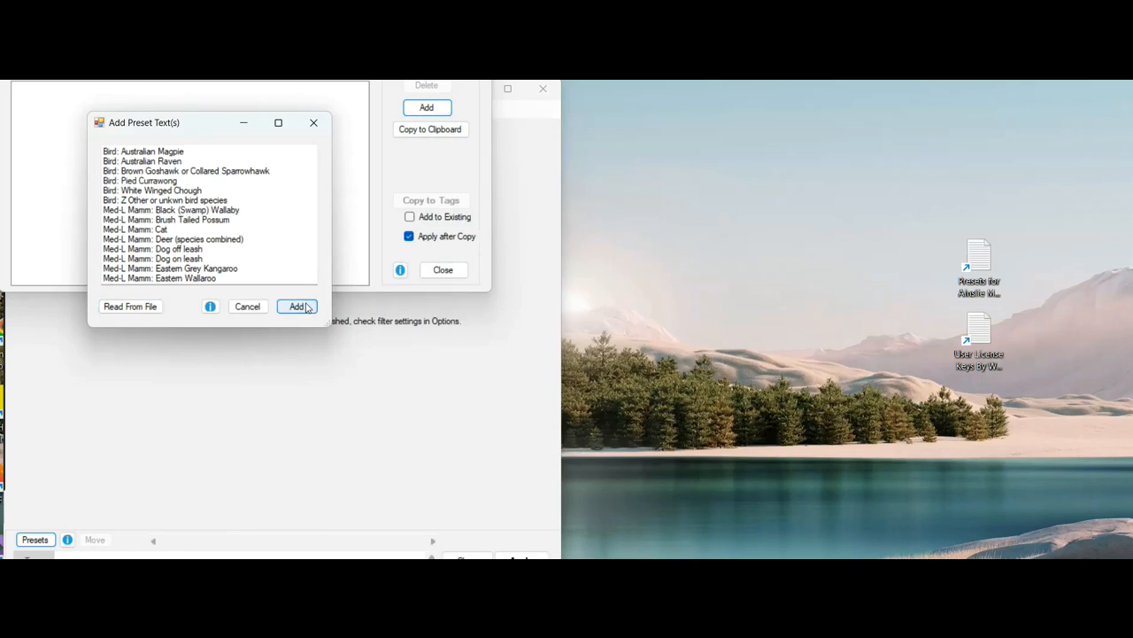
Step: Add the imported species texts to the presets list, look through them and close the presets window
click(305, 307)
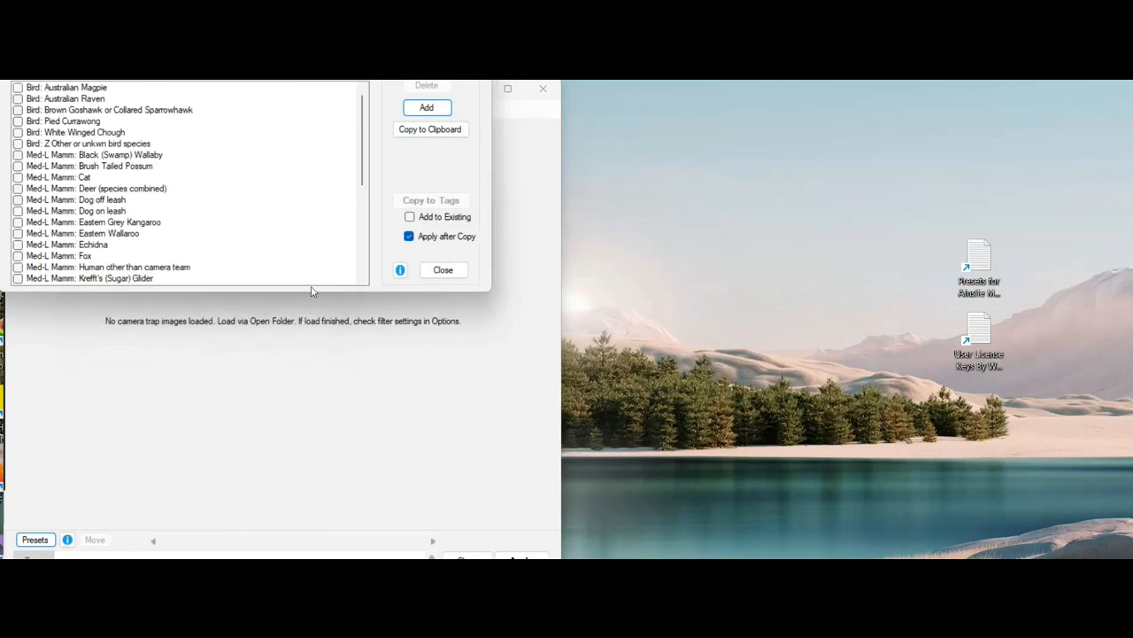
drag(363, 145, 372, 108)
click(444, 270)
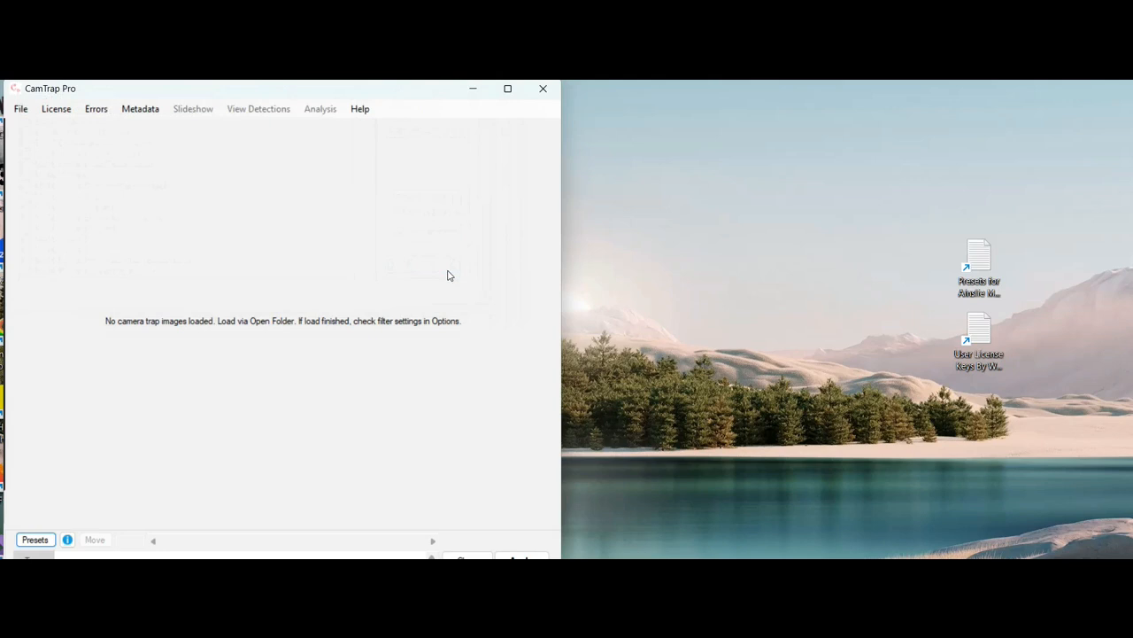
Step: Load the whole folder WEEK 8 12_19 Feb 114,832 files 464Gb from Goanna Cam pics 2022_23 Ains_Maj, declining to select individual camera folders
click(21, 111)
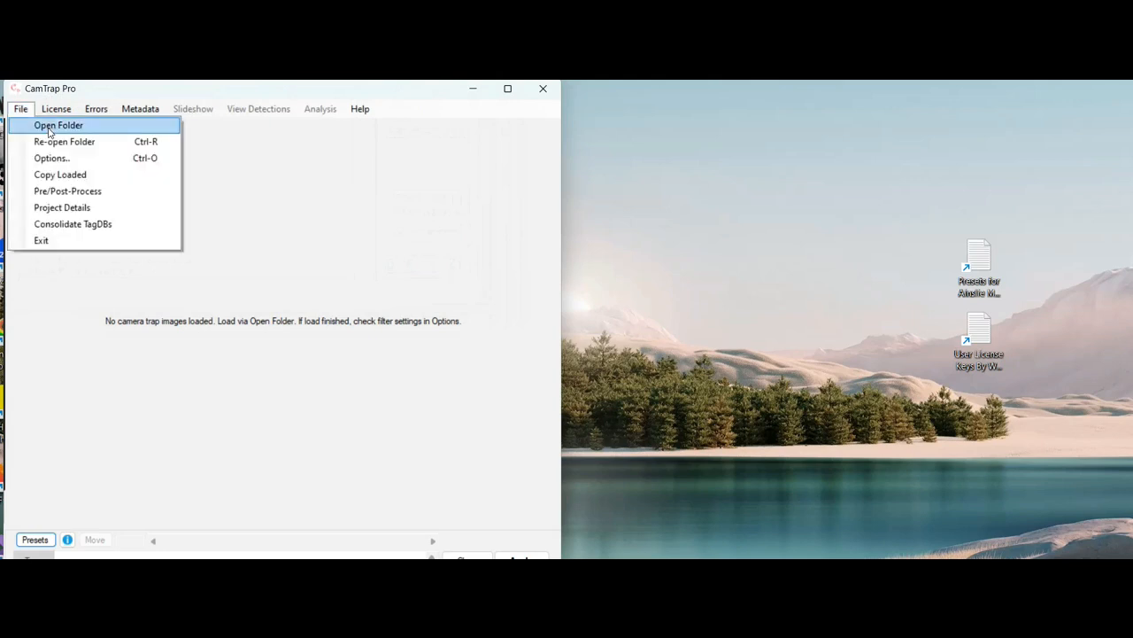
click(49, 125)
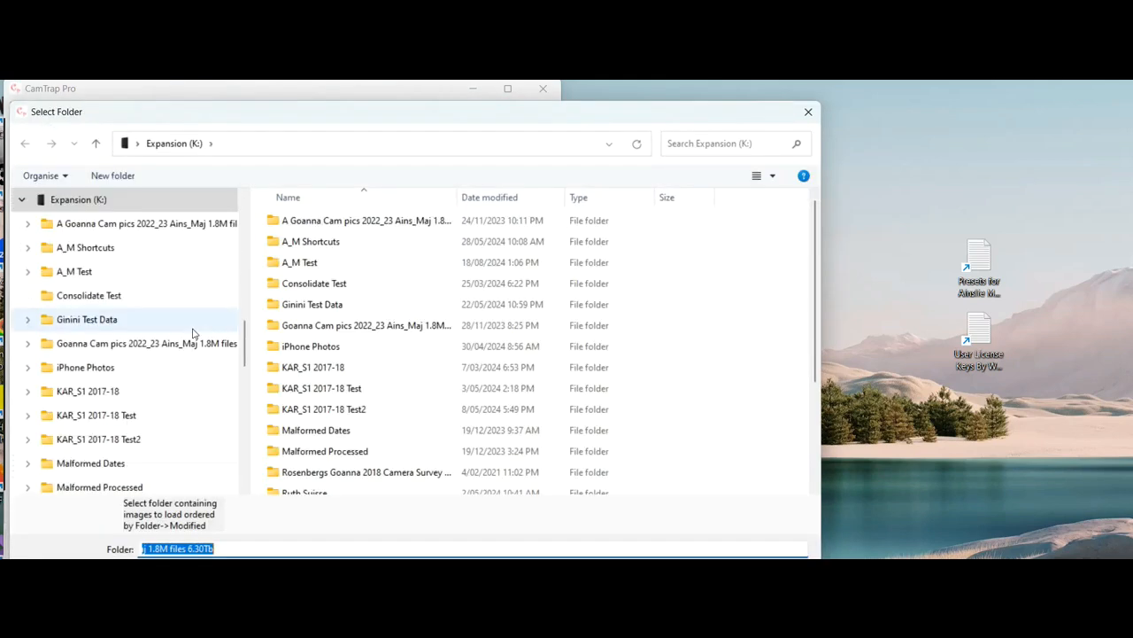
double_click(277, 332)
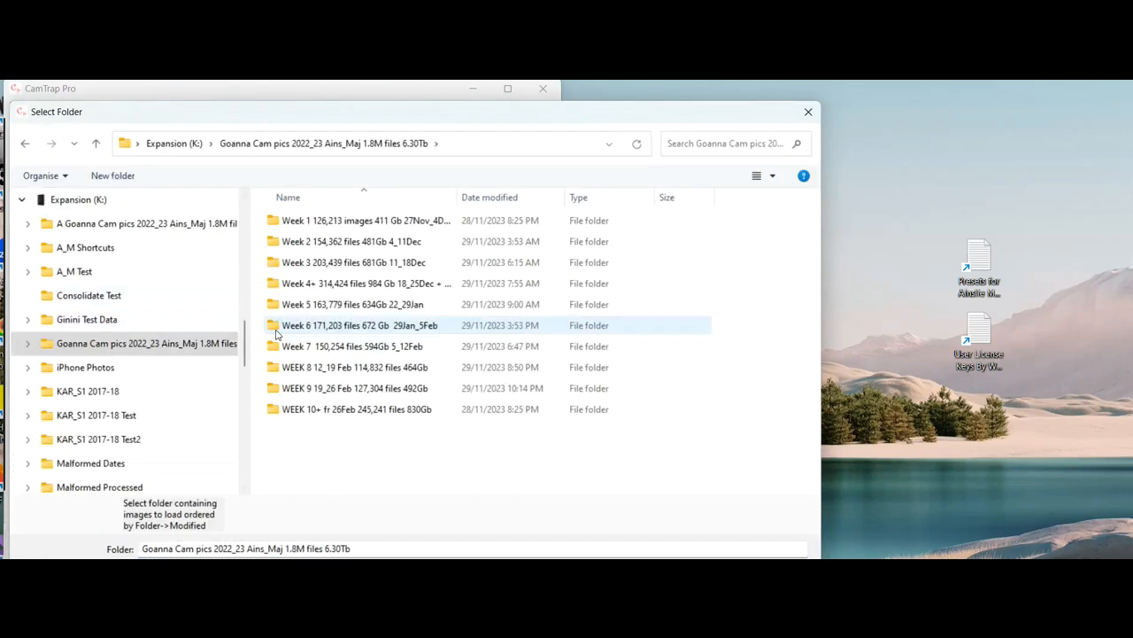
click(278, 370)
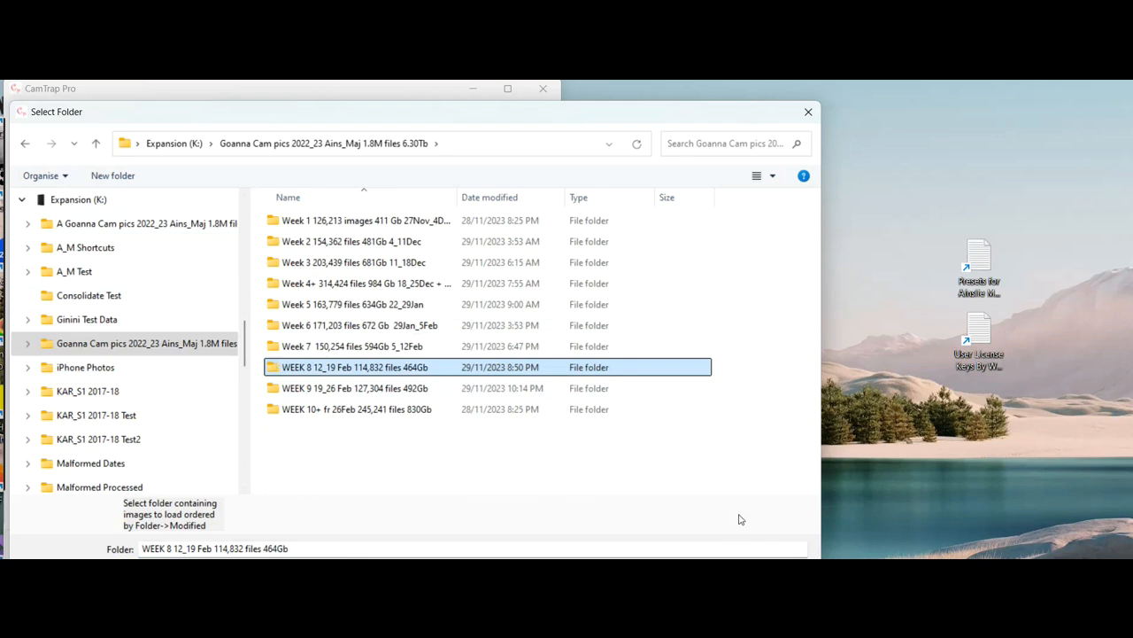
key(Return)
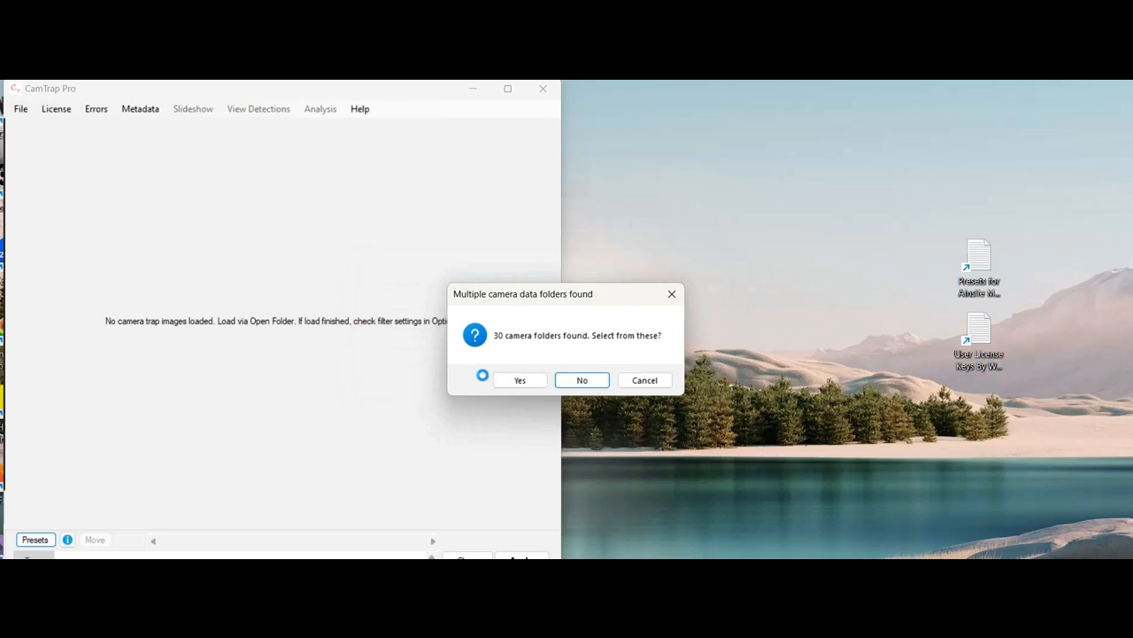
click(585, 381)
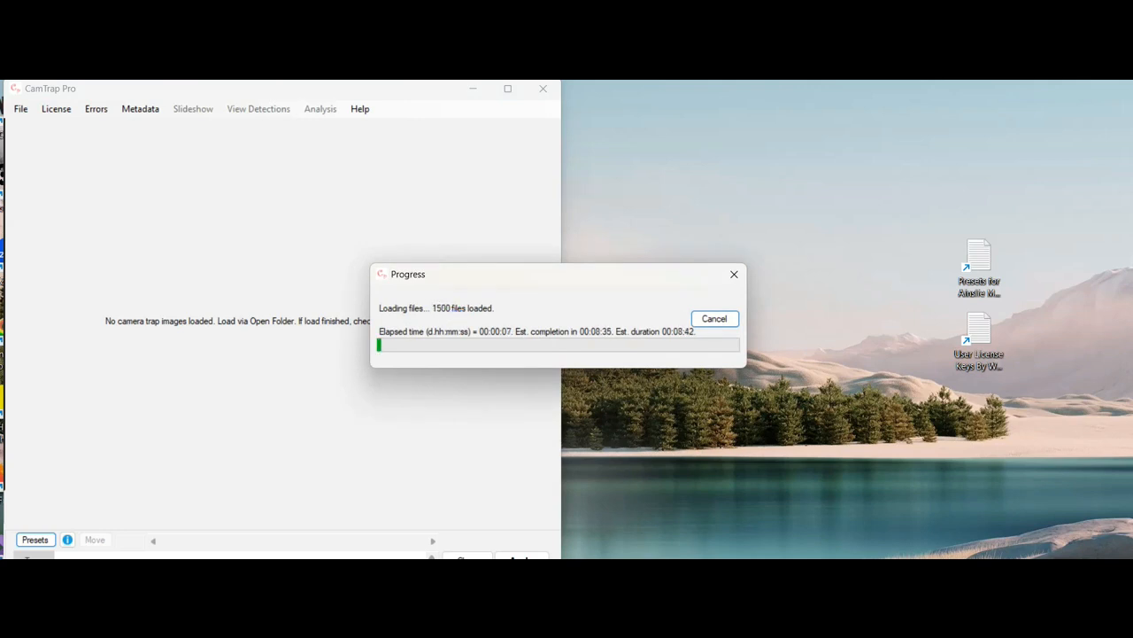
mouse_move(772, 624)
click(772, 589)
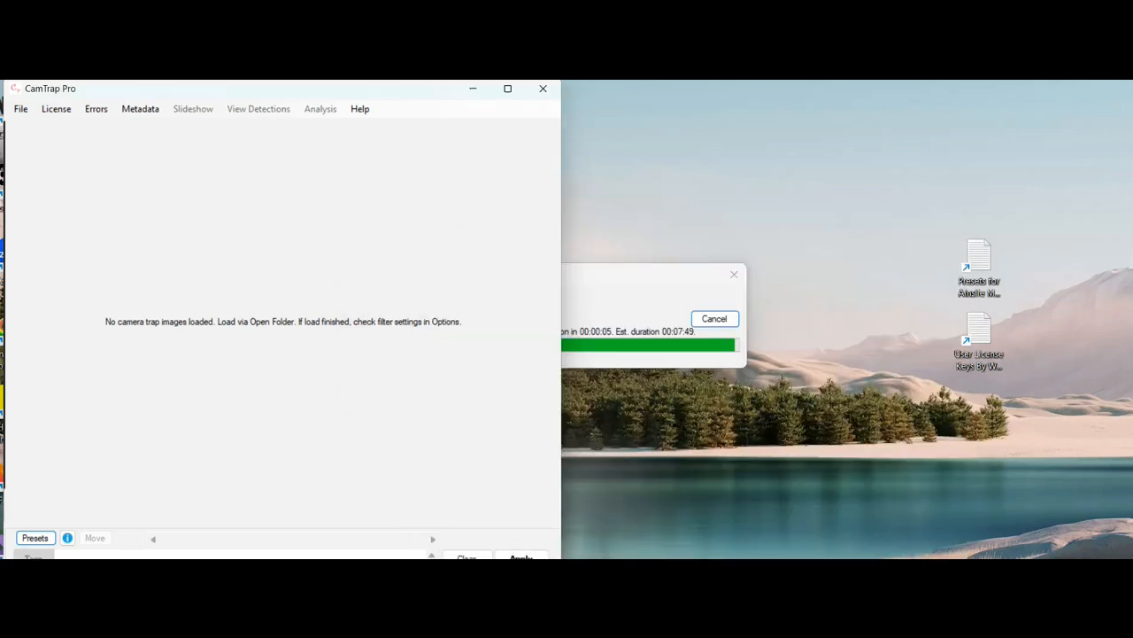
click(606, 276)
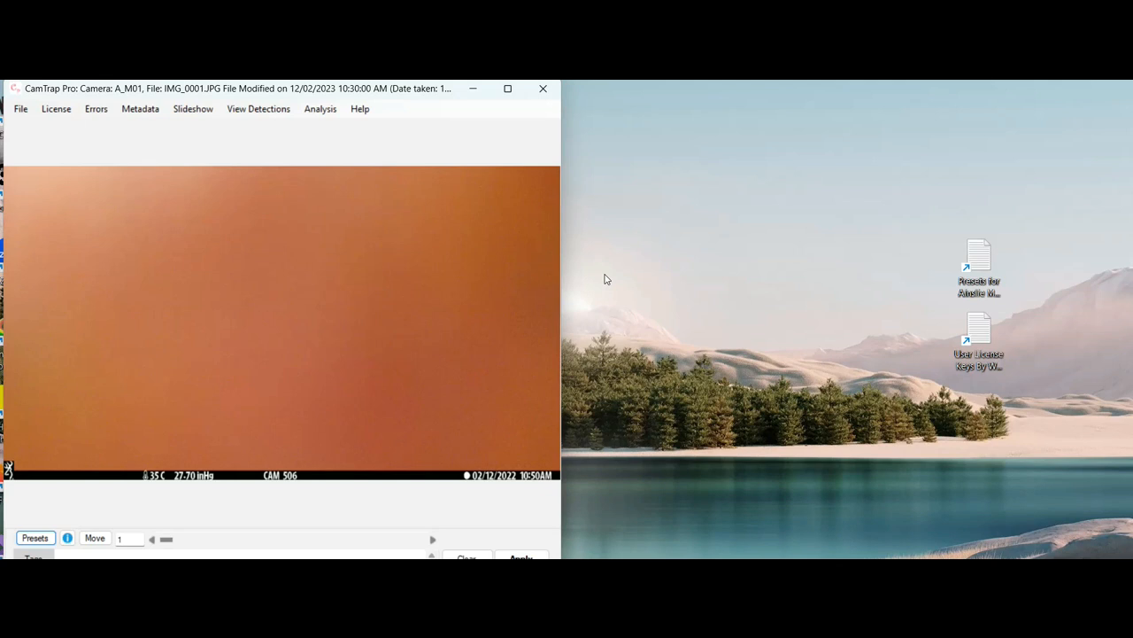
Step: Generate the Count vs Time chart with Show Highlighted and Show Tags From CamTrap Pro enabled
click(321, 109)
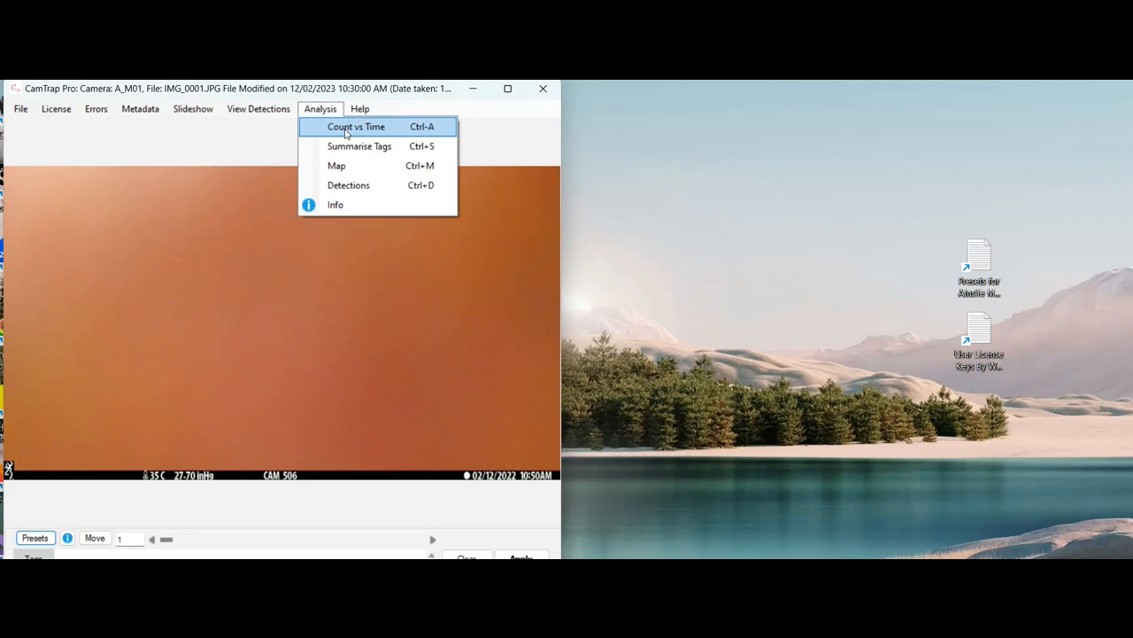
click(345, 130)
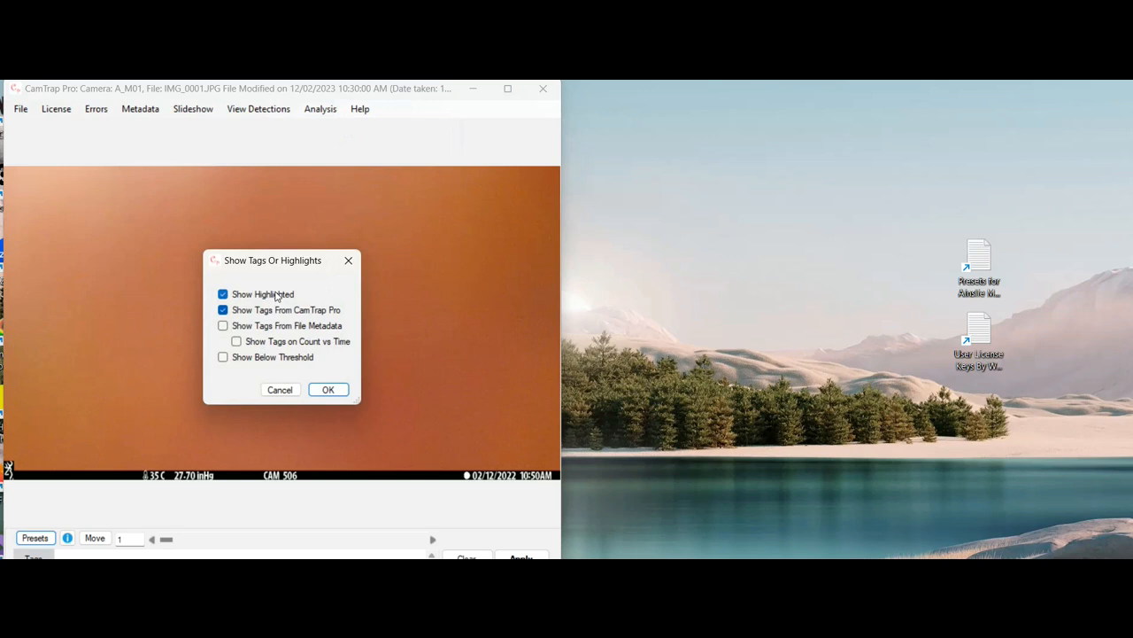
click(328, 390)
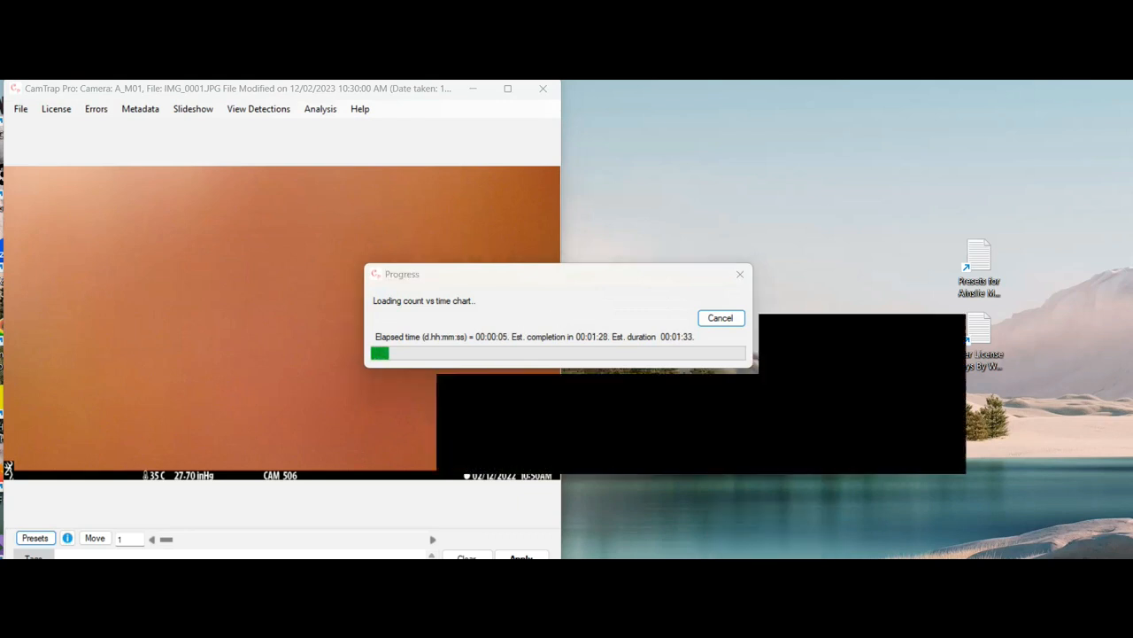
click(771, 556)
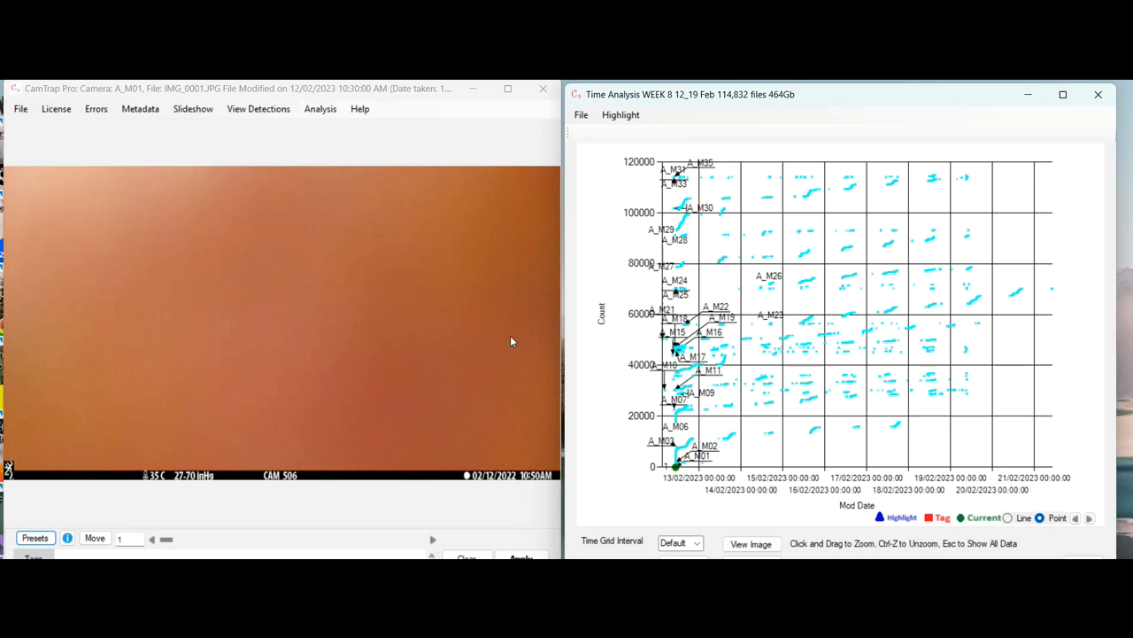
Step: Load image_recognition_file.json from the WEEK 8 12_19 Feb 114,832 files 464Gb folder as machine learning highlights on the chart
click(621, 117)
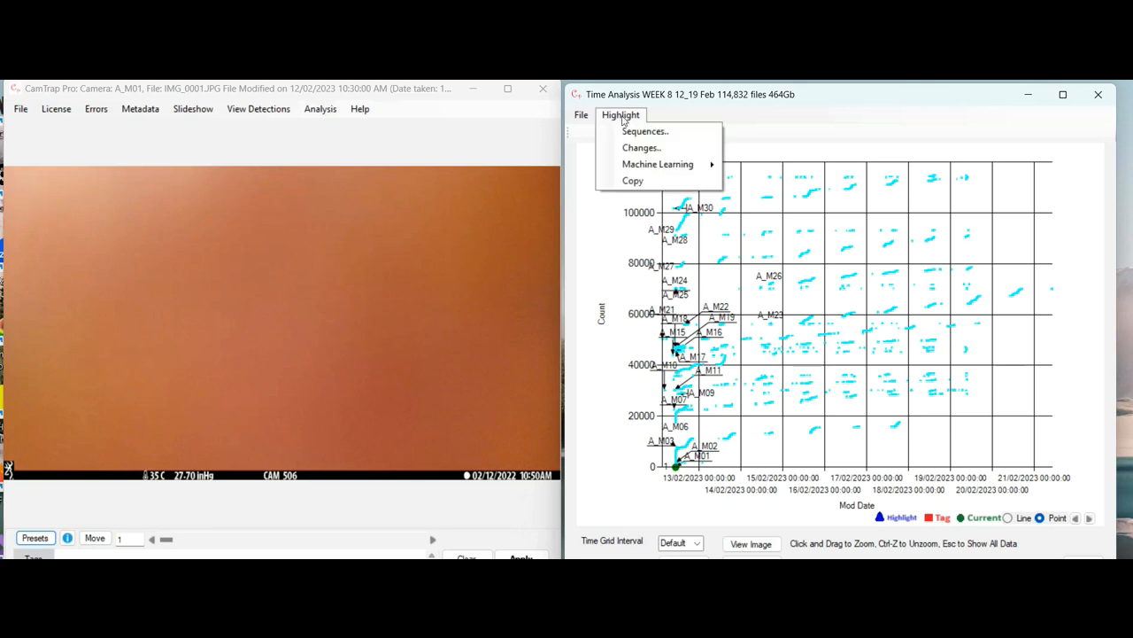
mouse_move(645, 168)
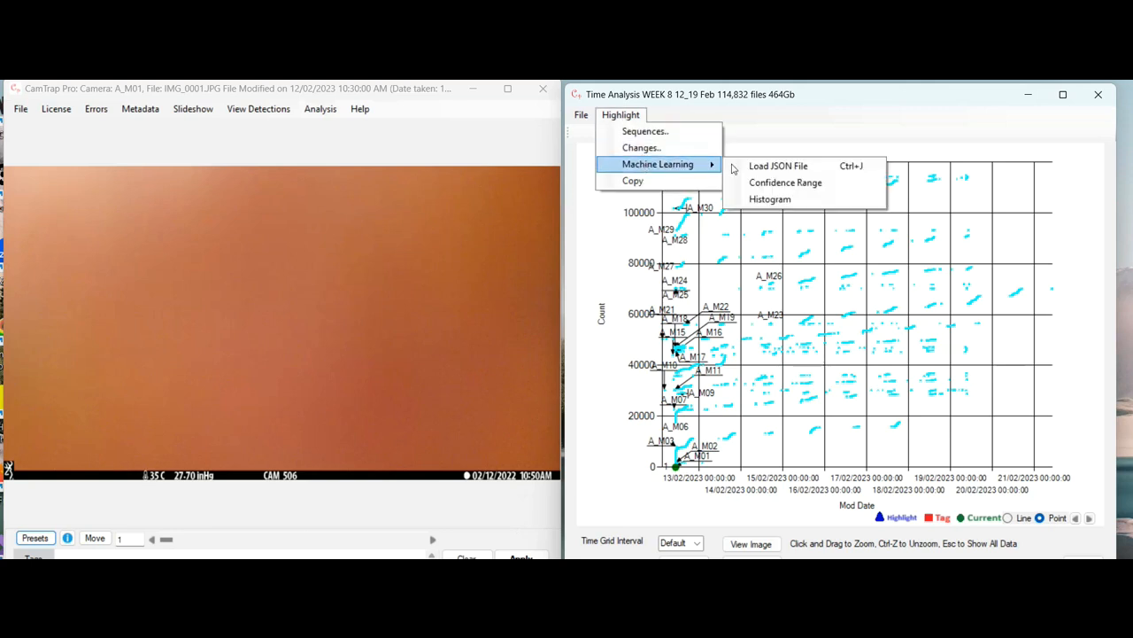
click(775, 172)
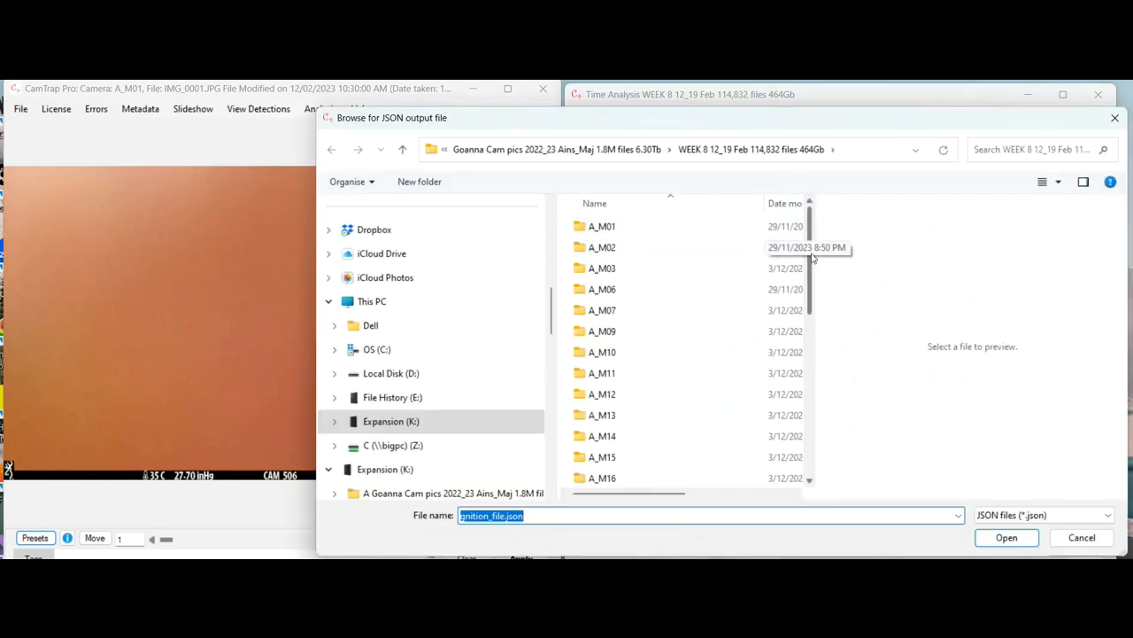
right_click(808, 441)
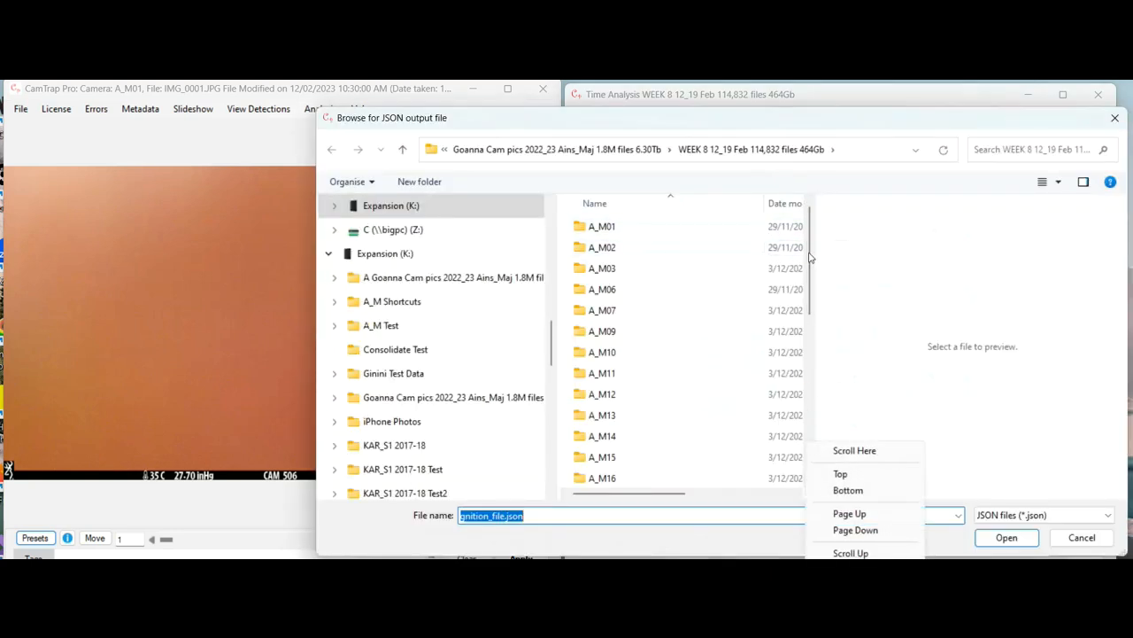
click(809, 254)
drag(810, 254, 811, 436)
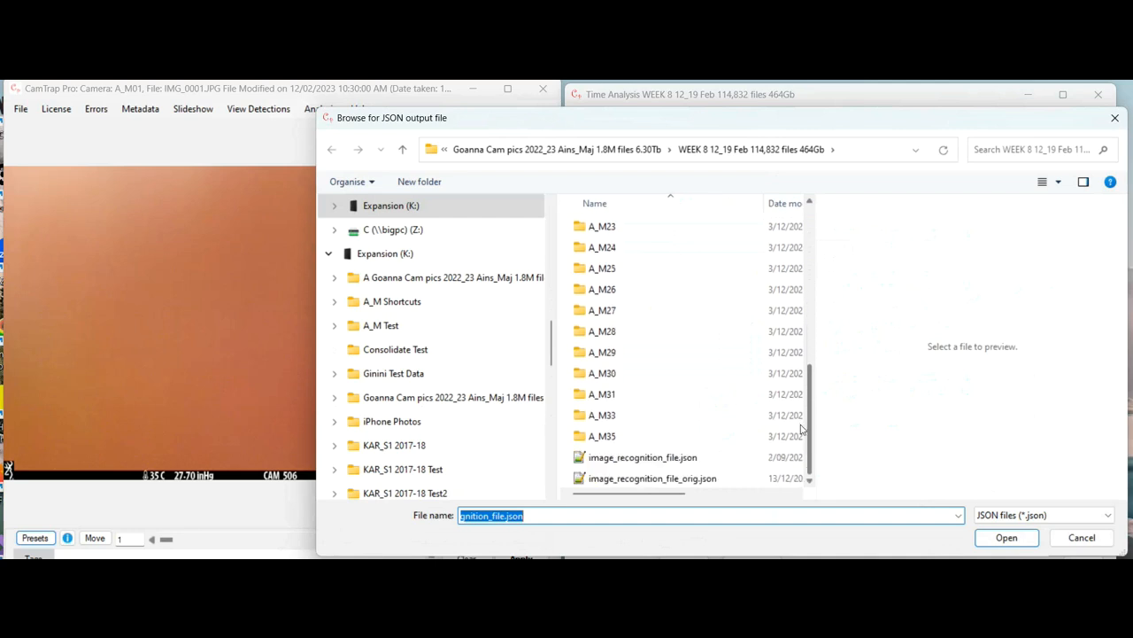
click(660, 458)
click(1006, 538)
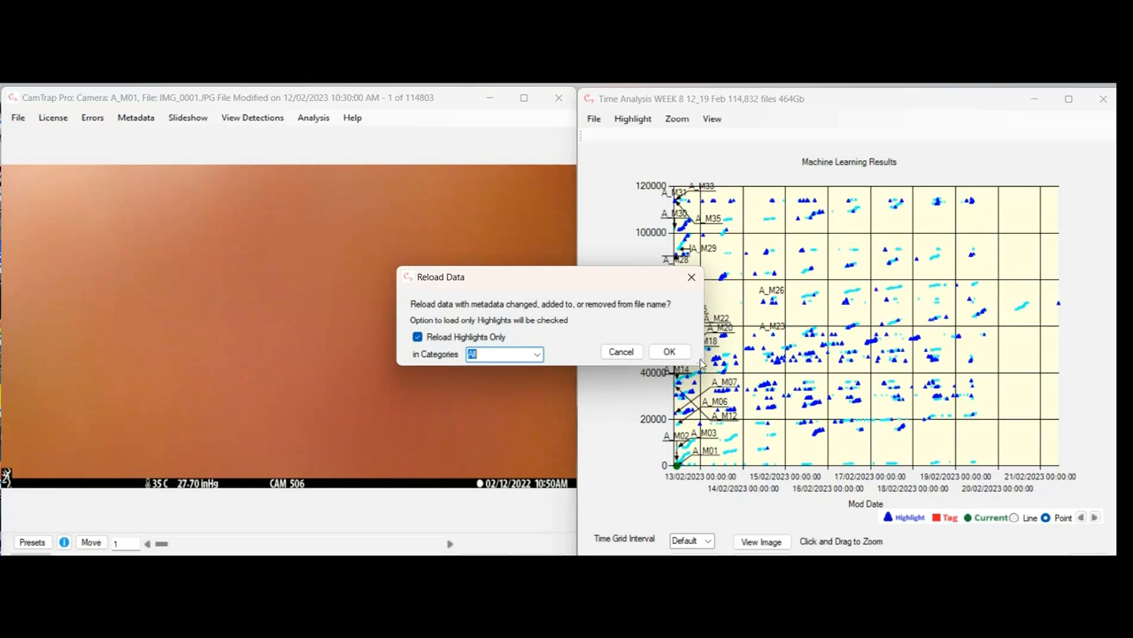
Step: Reload only the highlighted data in the animal (1) category, declining to select individual camera folders
click(546, 358)
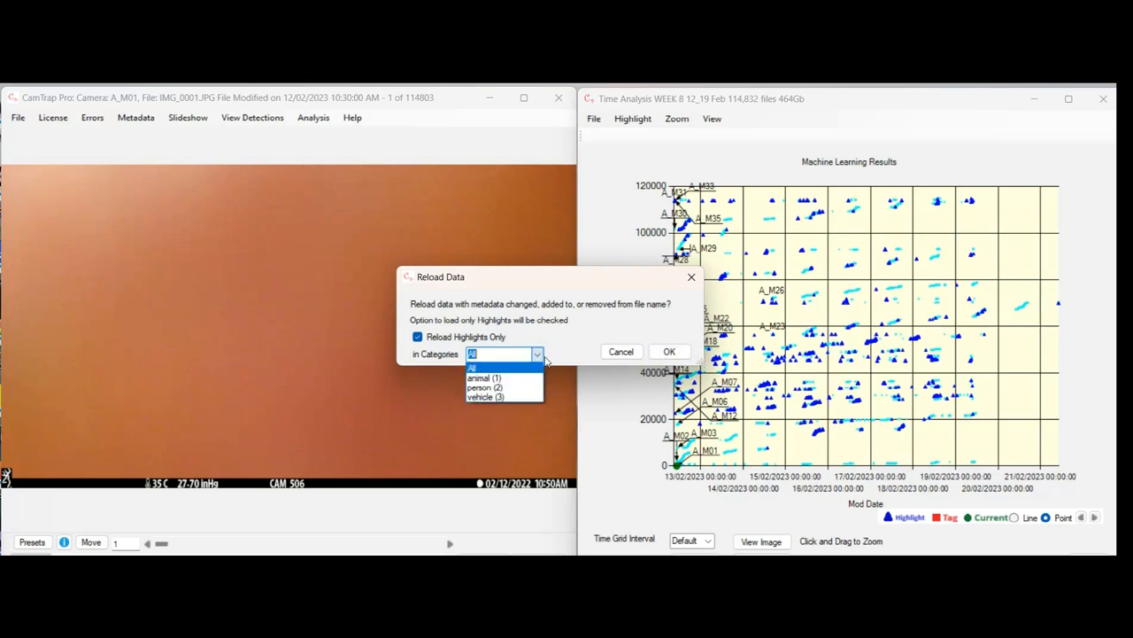
click(493, 376)
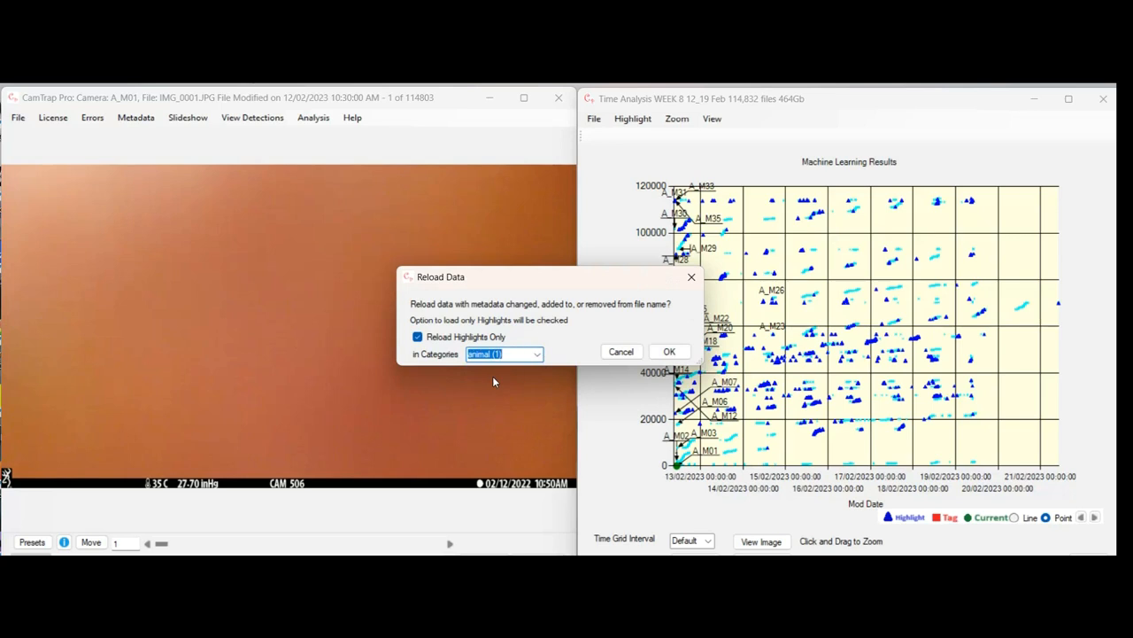
click(683, 353)
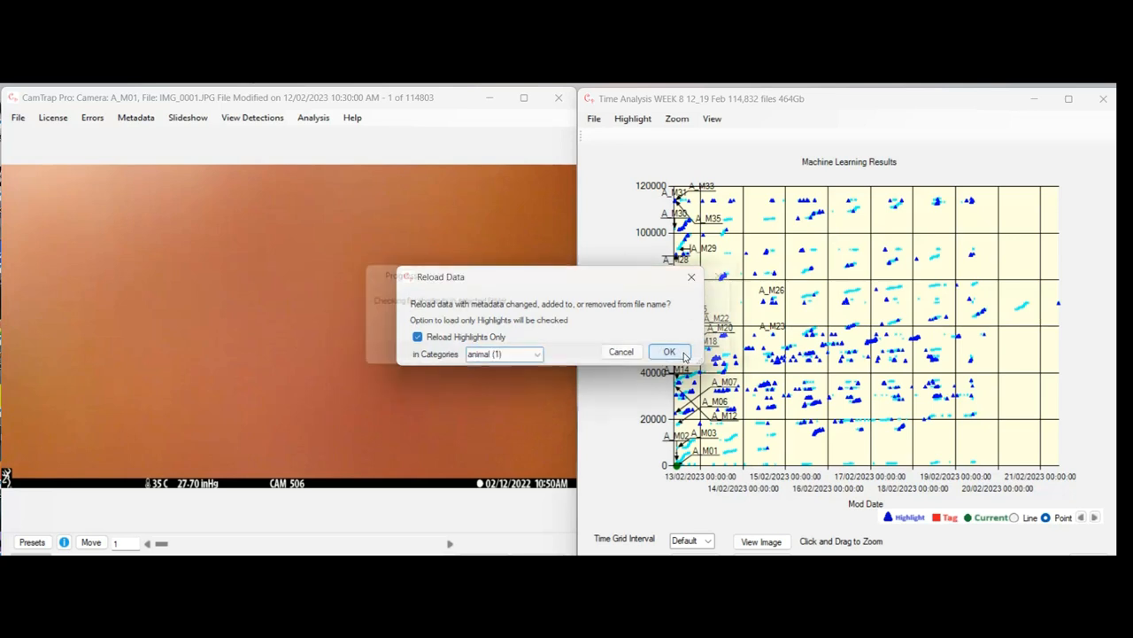
click(683, 354)
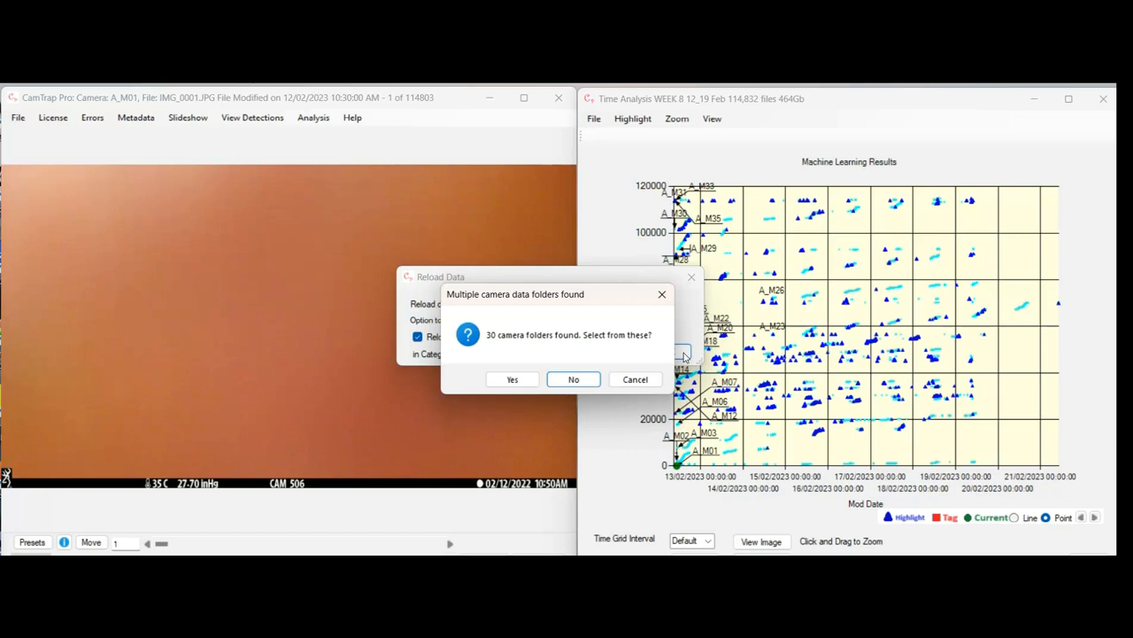
click(577, 381)
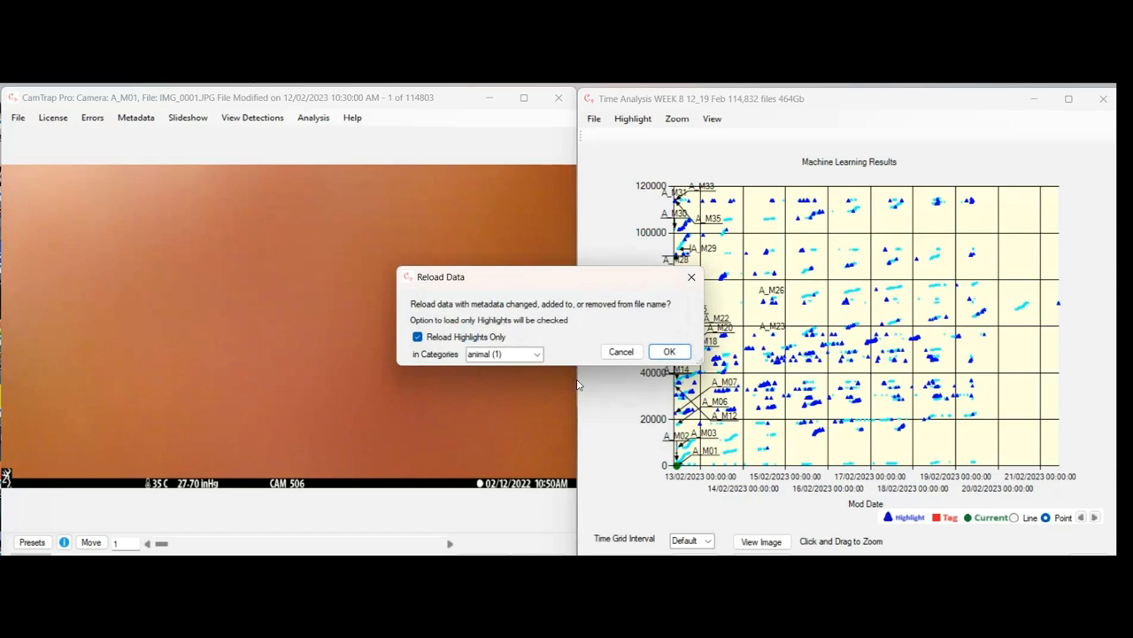
key(Return)
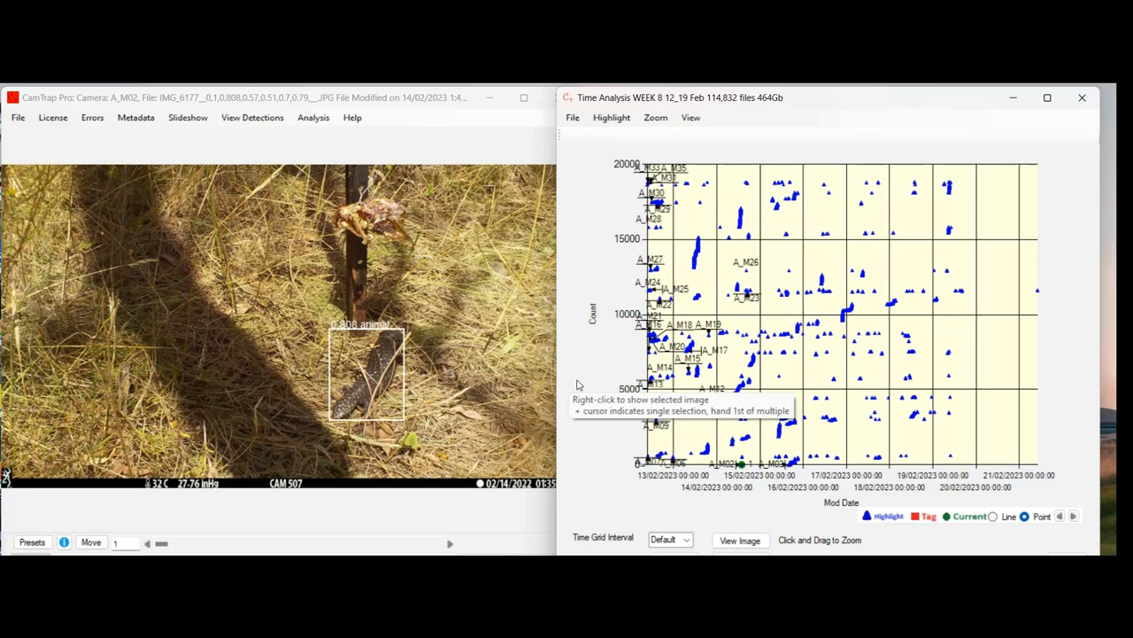
Step: Zoom the time chart to camera A_M06 with a 5% margin
click(666, 120)
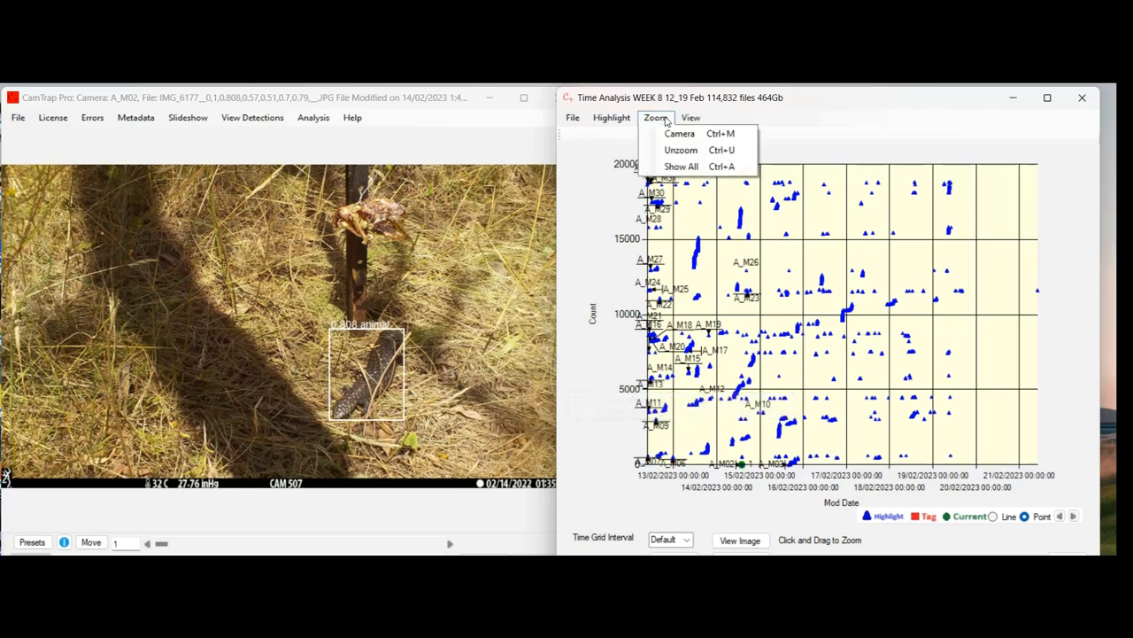
click(678, 134)
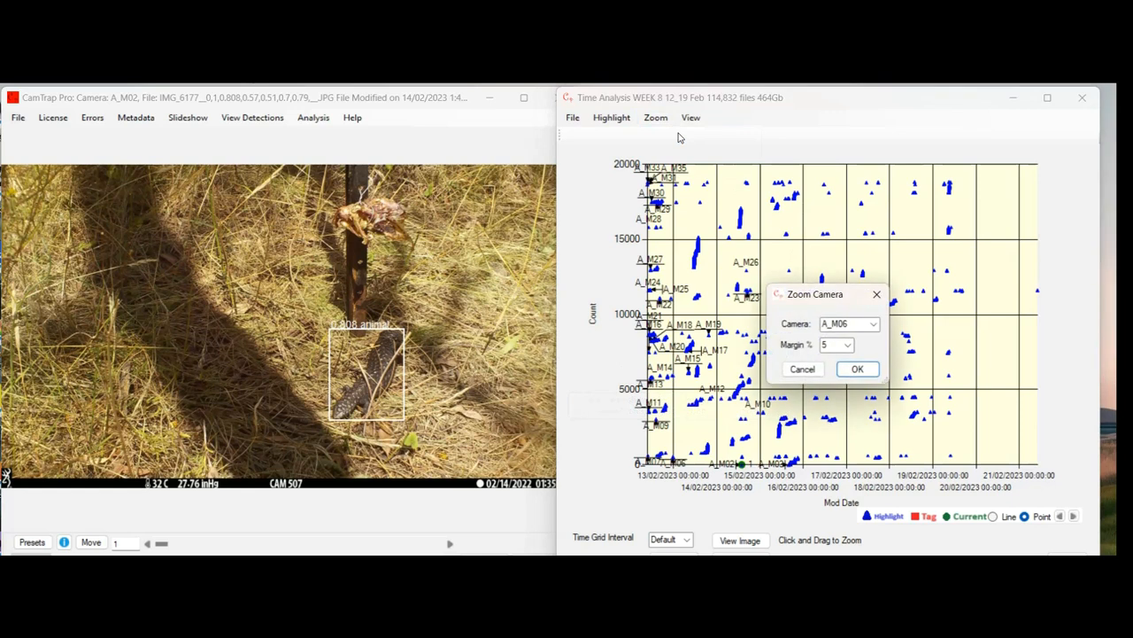
click(875, 370)
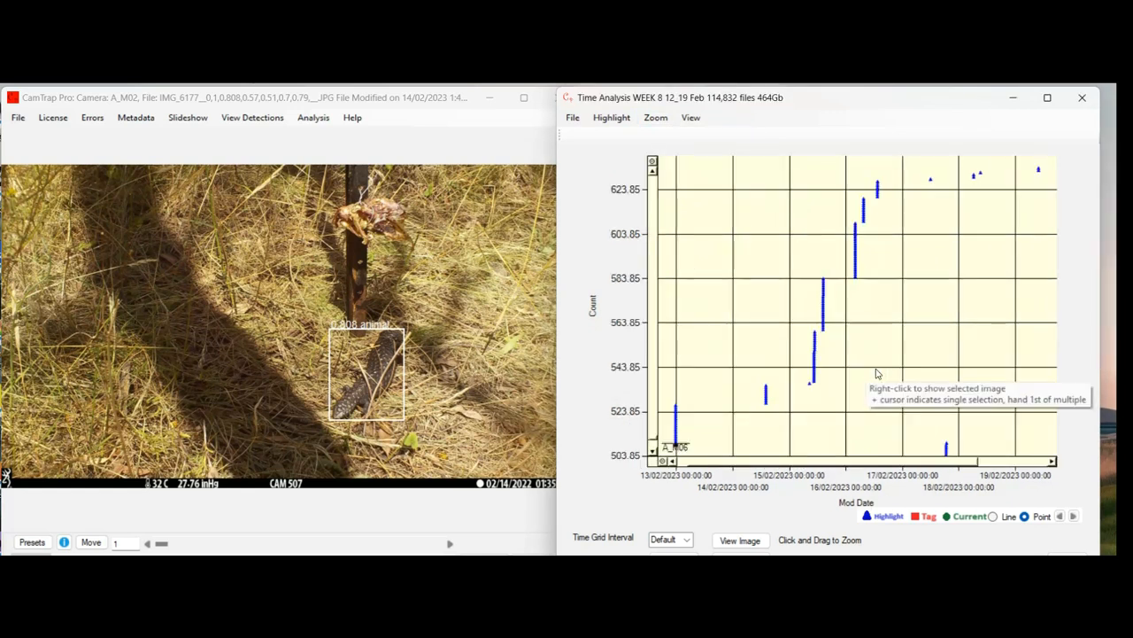
Step: Examine images from successive camera A_M06 detection clusters along the chart, from the earliest to the 19/02/2023 point
right_click(686, 426)
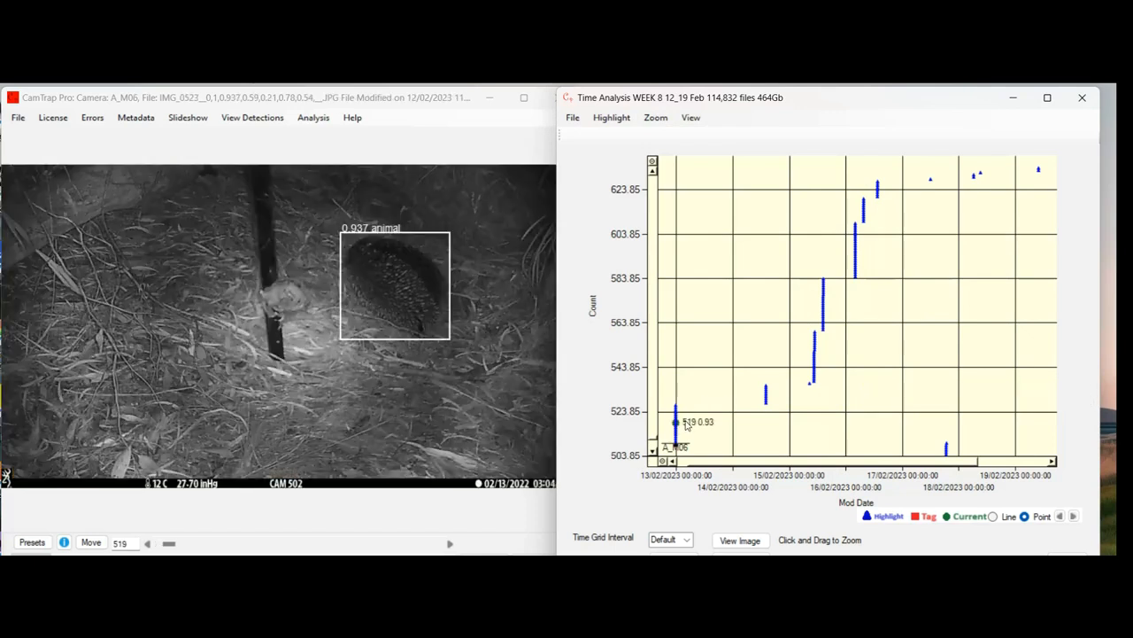
right_click(779, 404)
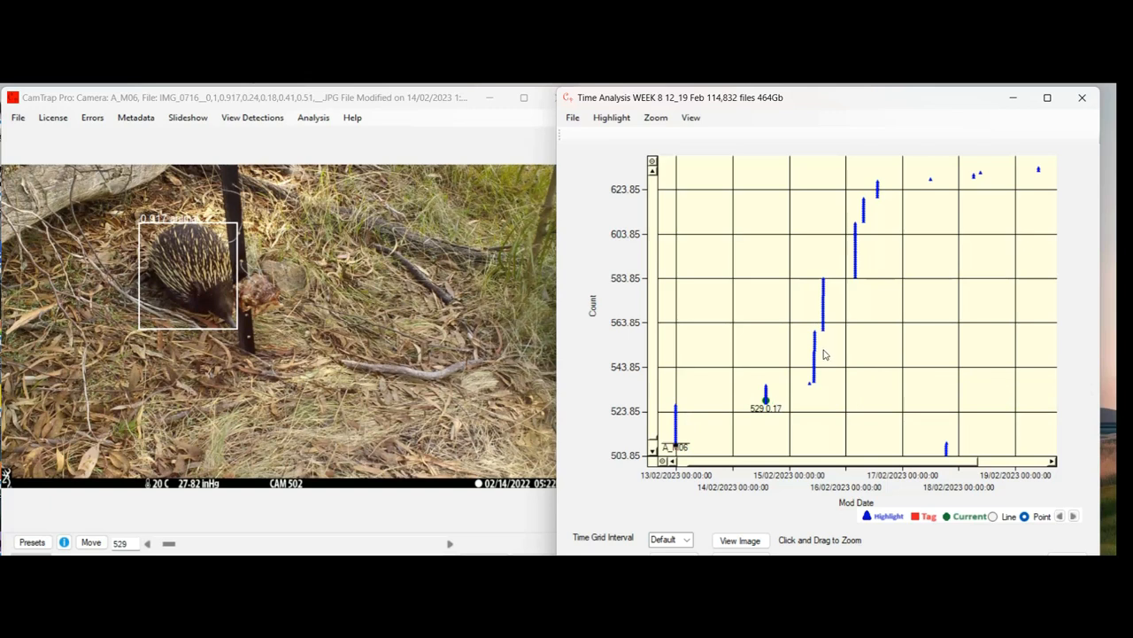
right_click(823, 355)
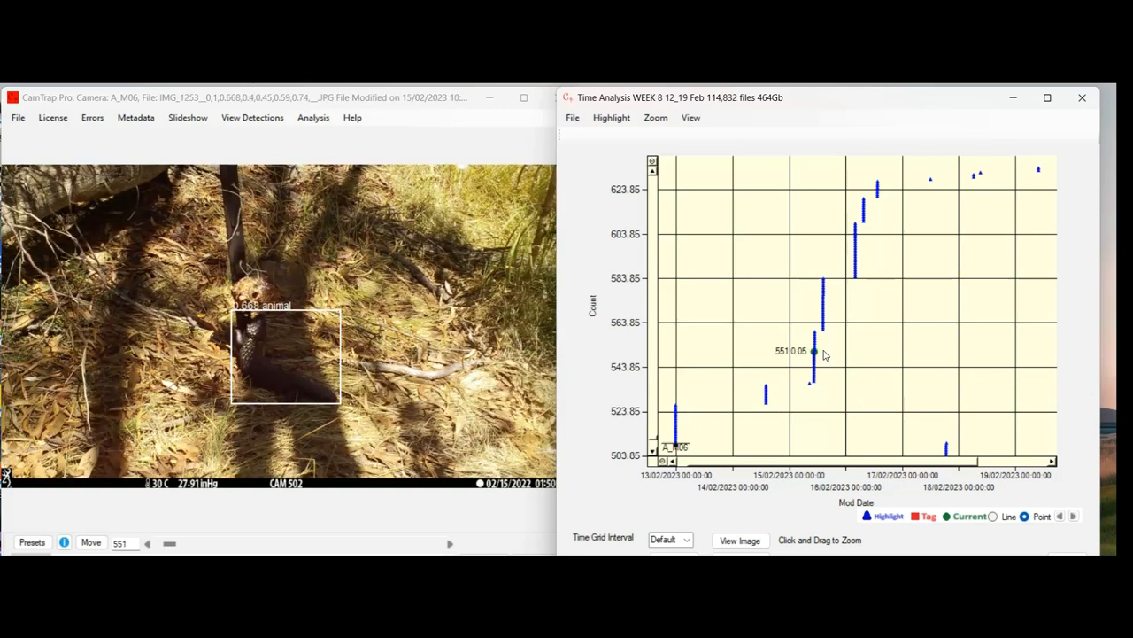
right_click(834, 307)
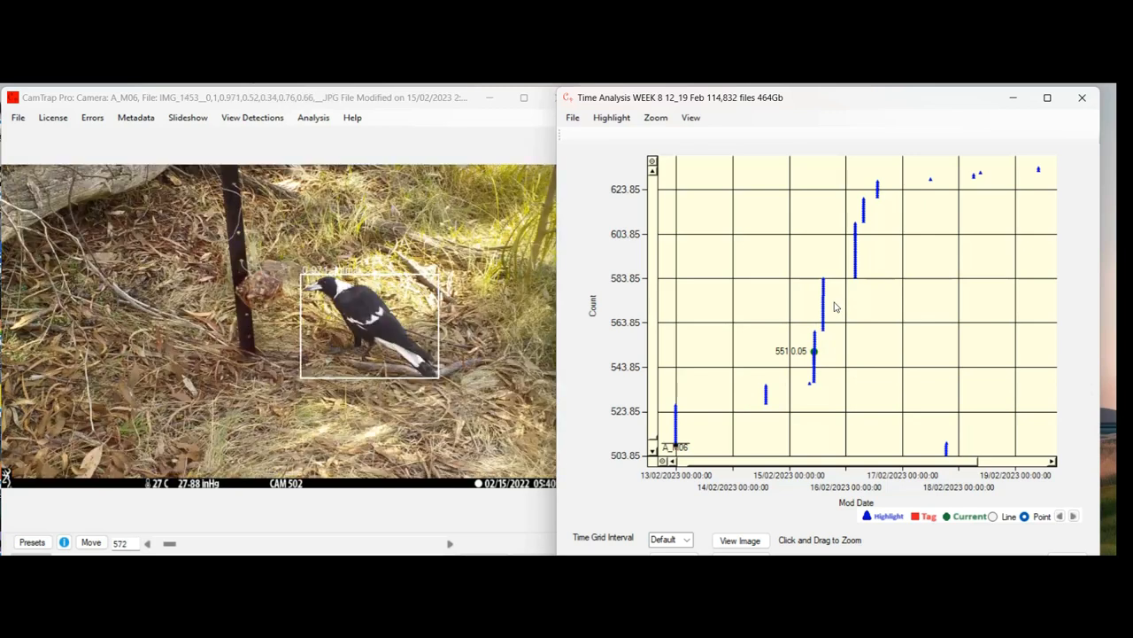
right_click(866, 237)
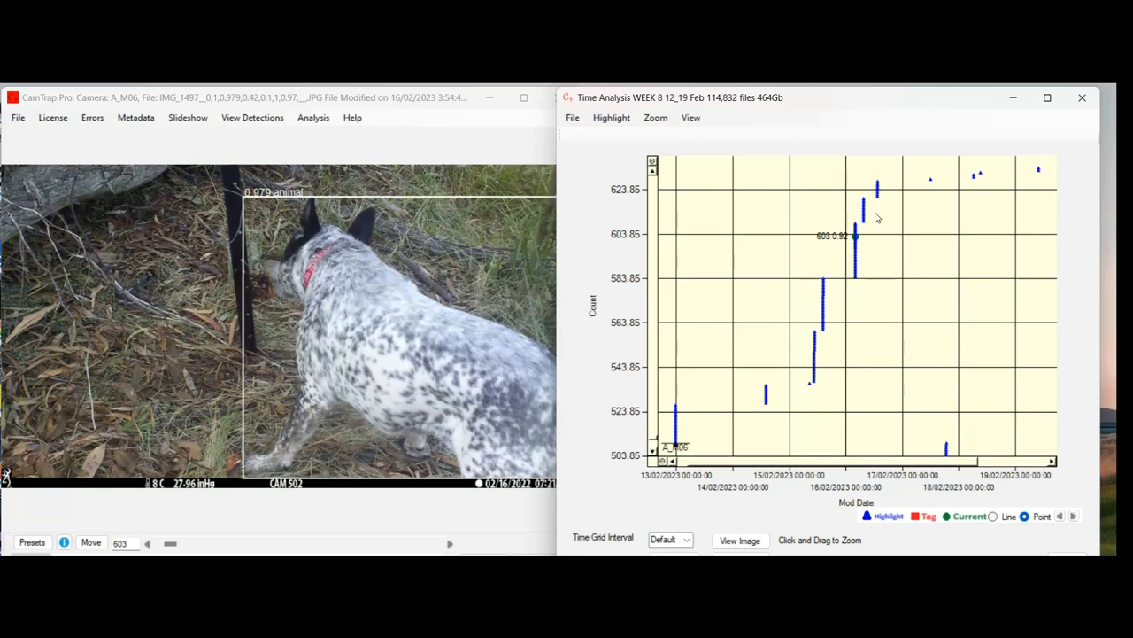
right_click(877, 216)
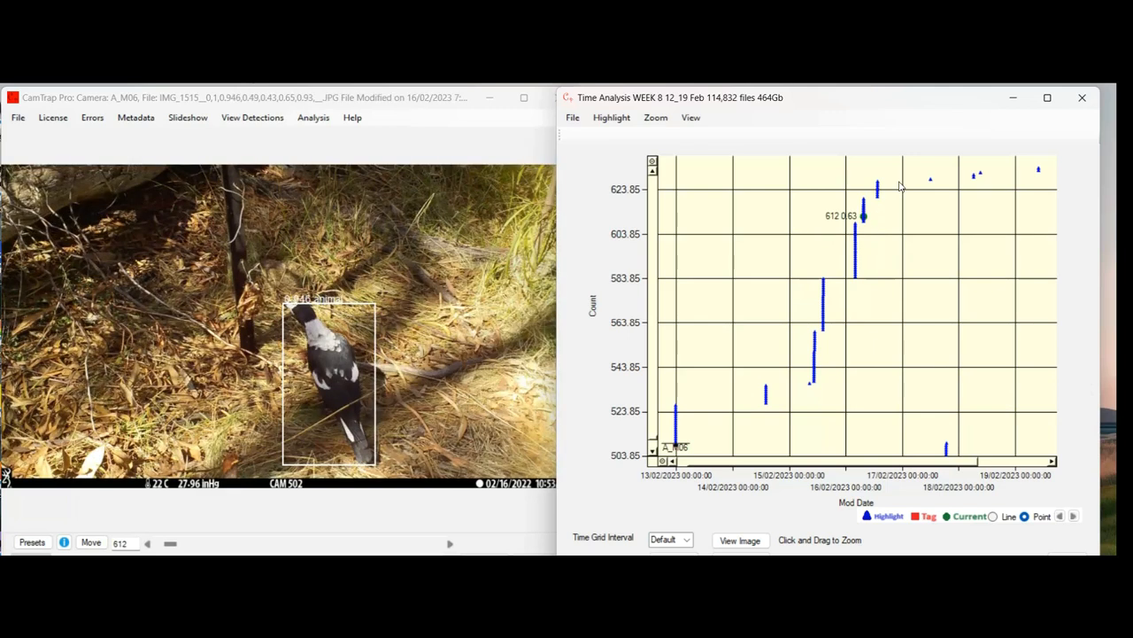
right_click(889, 189)
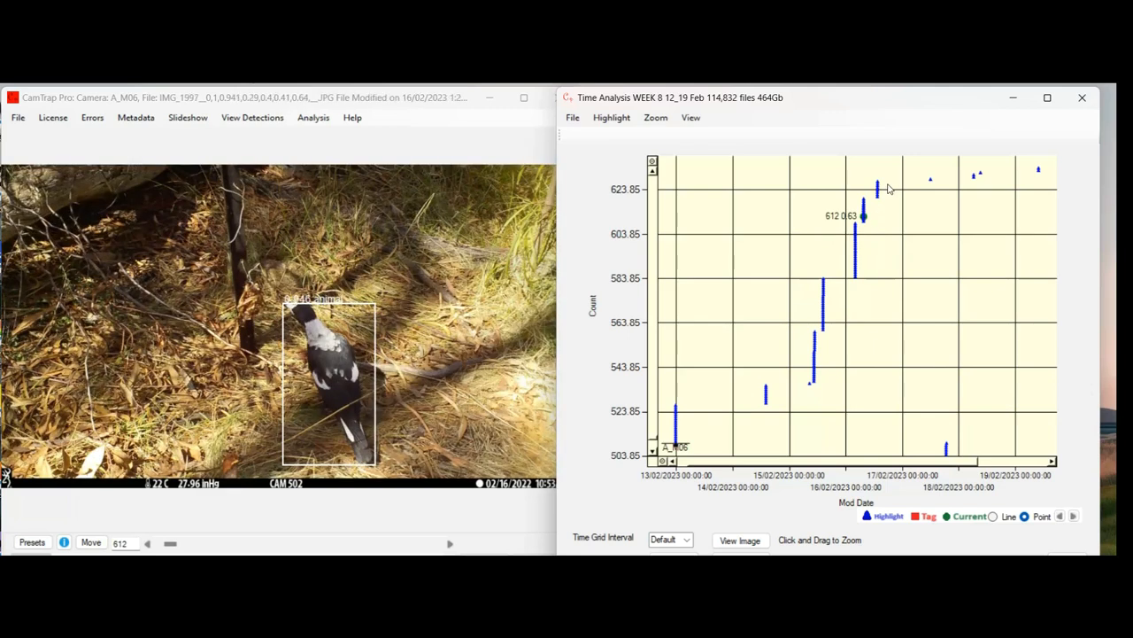
right_click(940, 179)
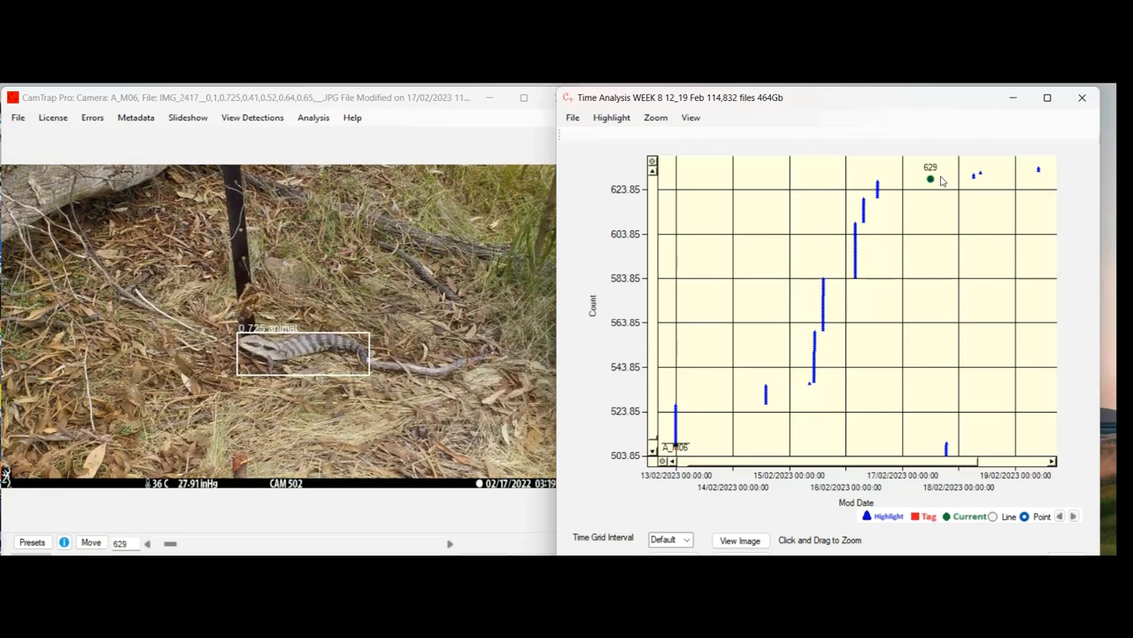
right_click(987, 176)
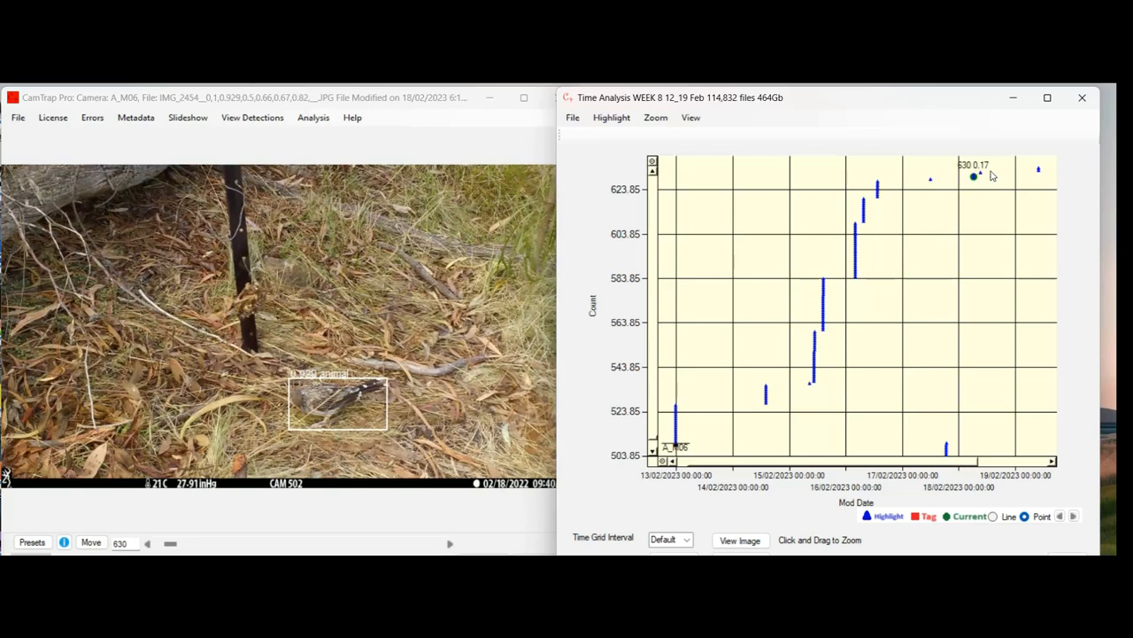
right_click(994, 172)
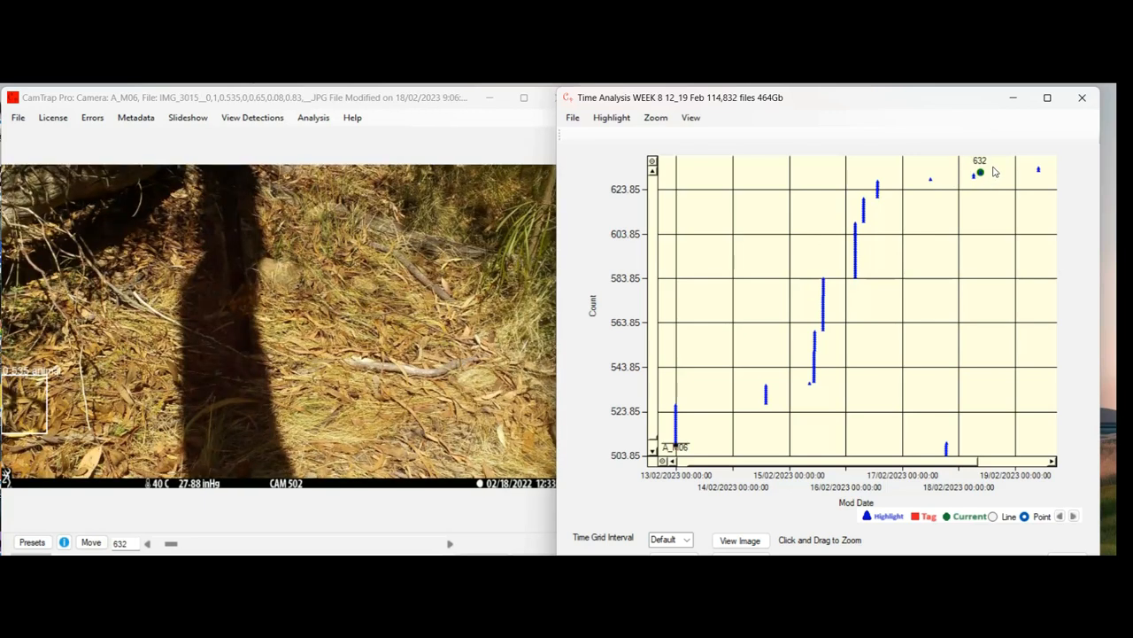
right_click(1050, 174)
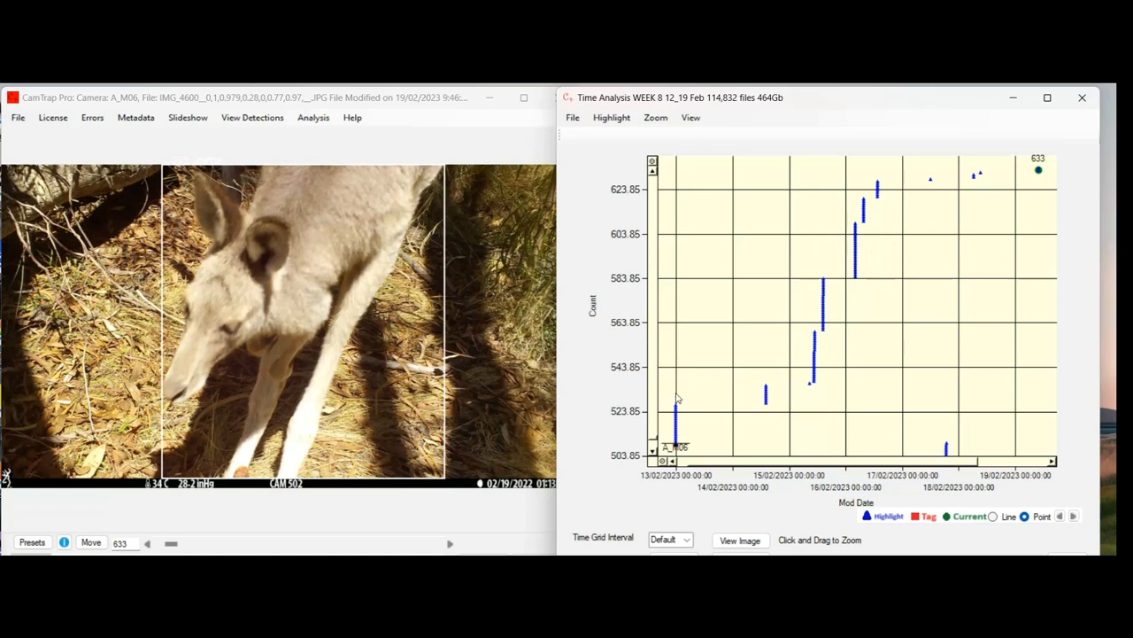
Step: Zoom the chart in on camera A_M06's earliest detection cluster and show its first image, number 511
drag(675, 397, 698, 457)
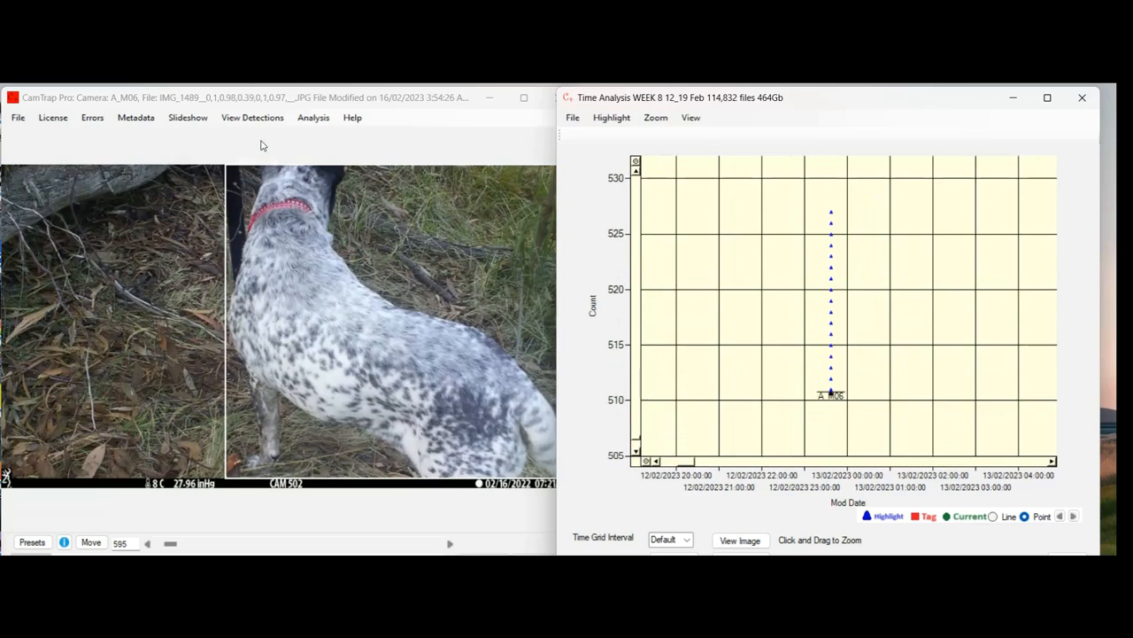
click(842, 394)
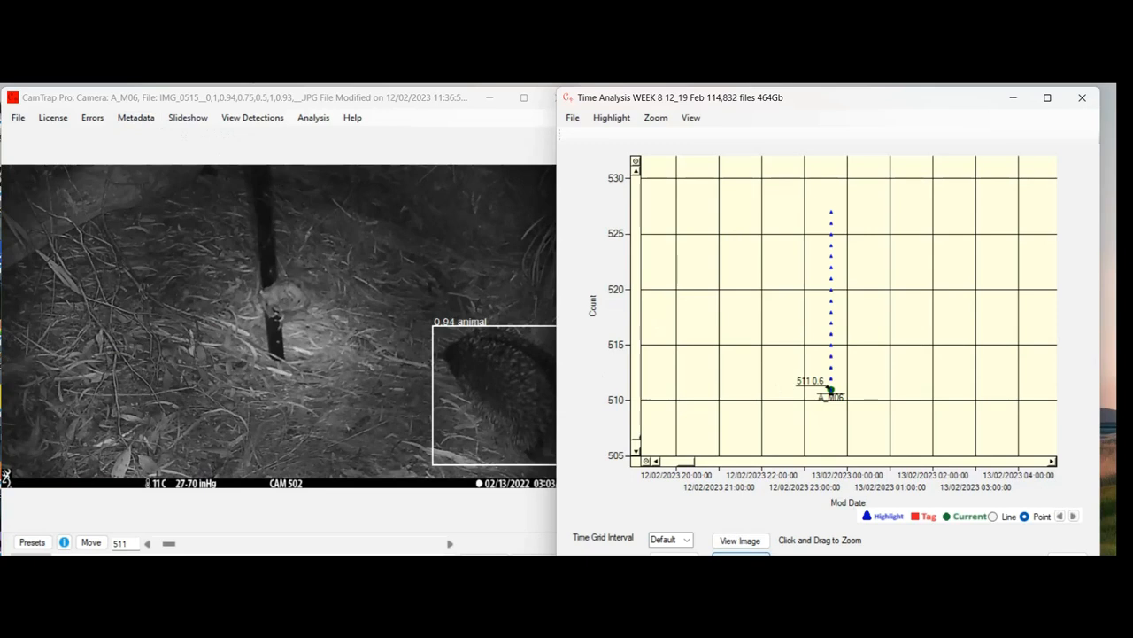
Step: Apply the Med-L Mamm: Echidna tag to sequence 511 to 527, with tagging set to 1st in Det.Event after trying All
click(741, 560)
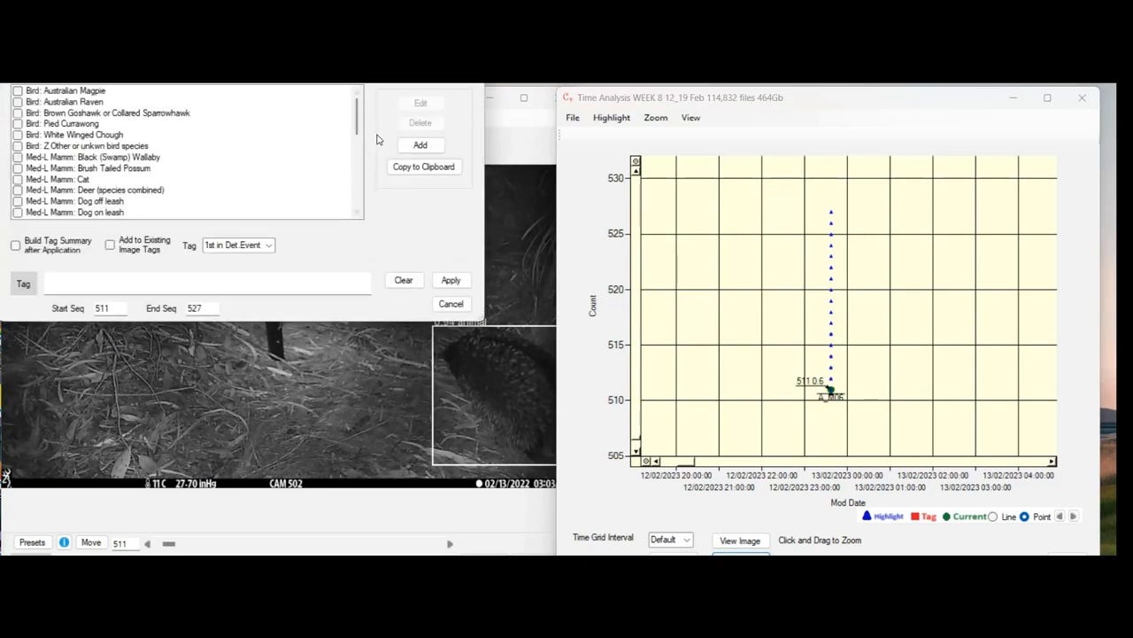
drag(358, 116, 374, 149)
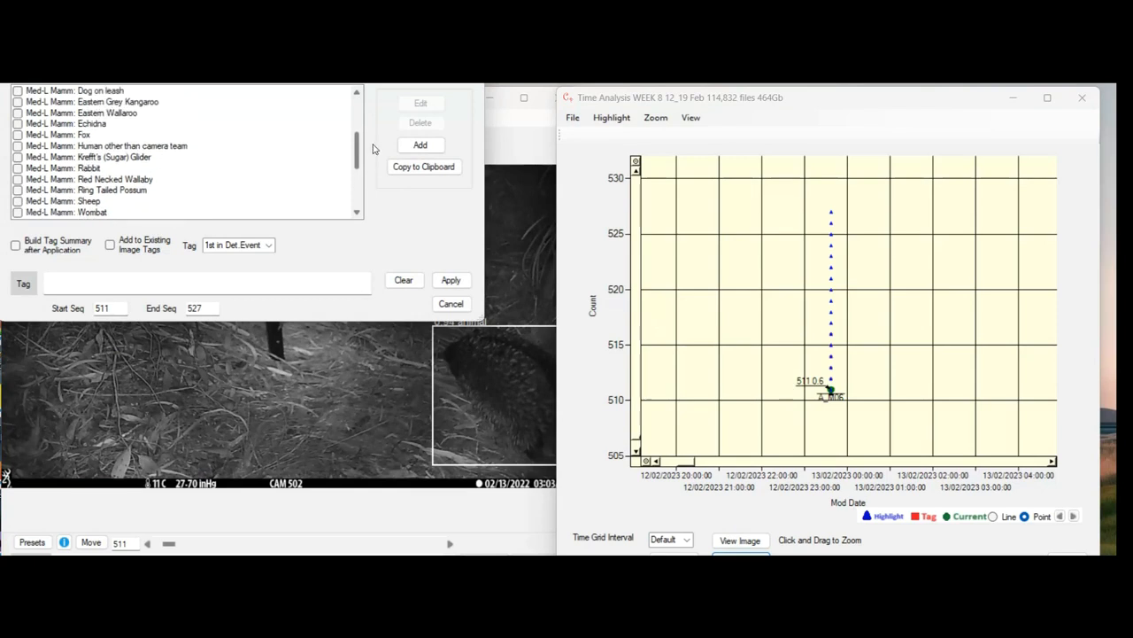
click(21, 124)
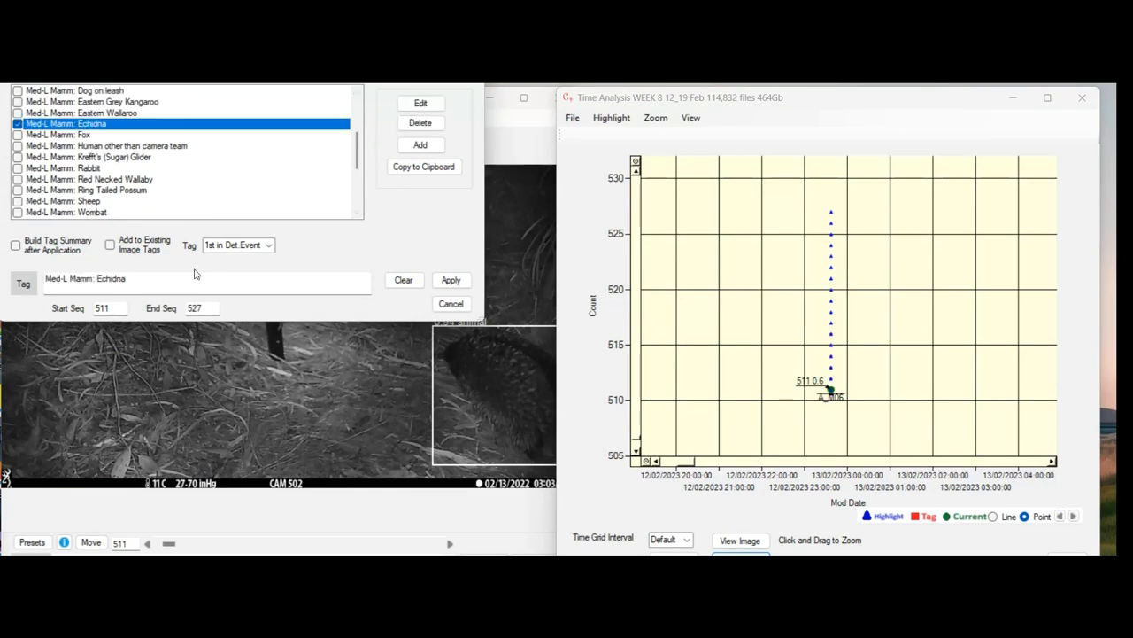
click(272, 250)
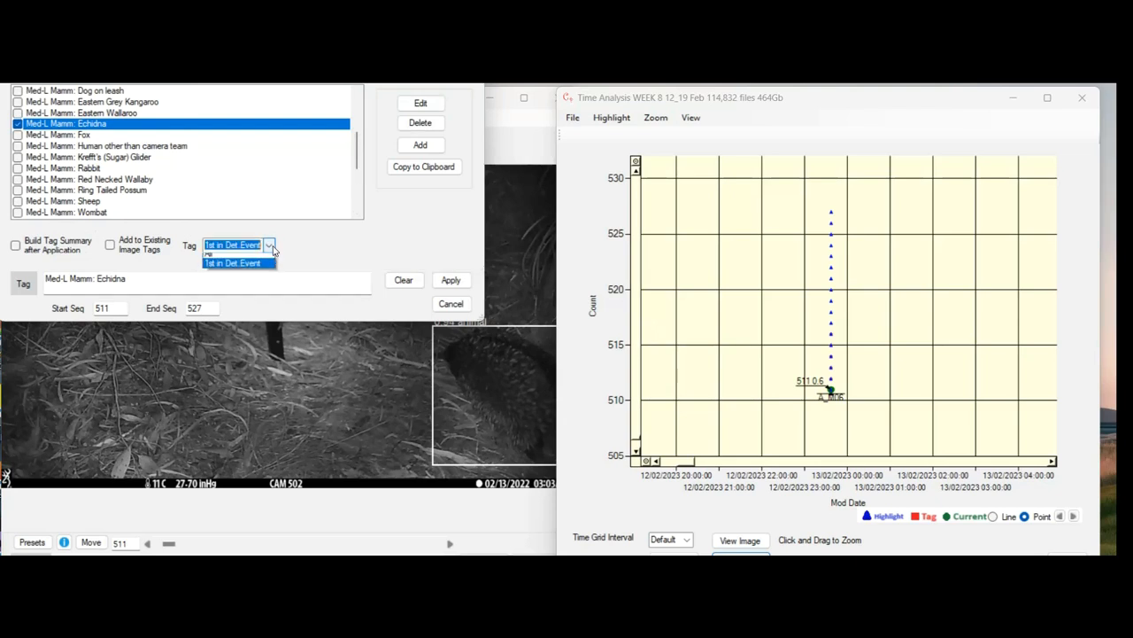
click(229, 257)
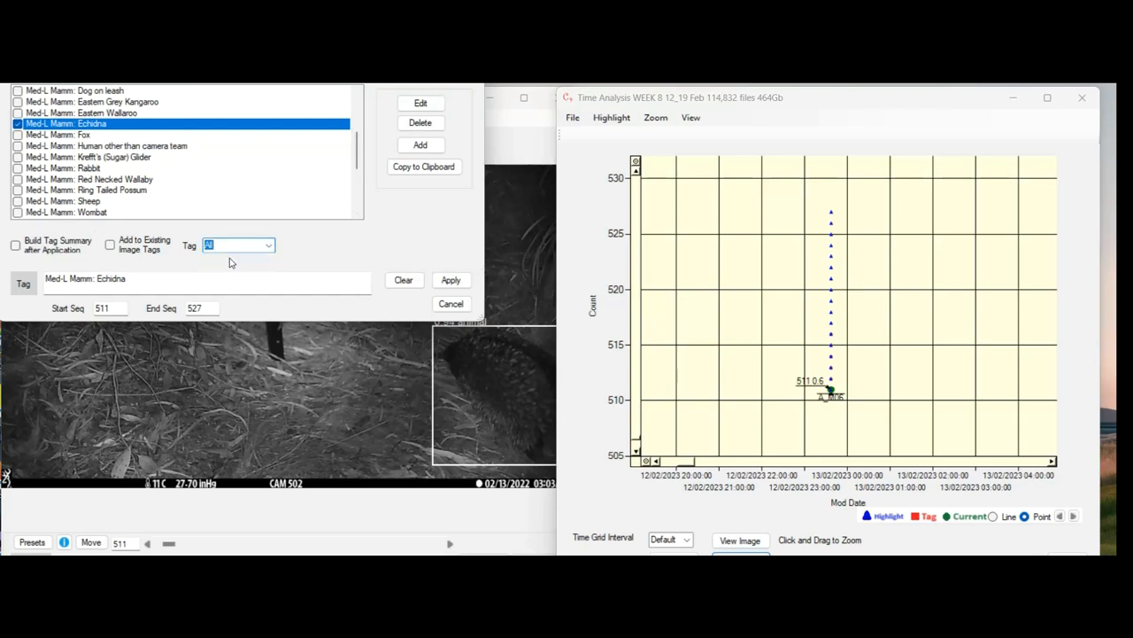
click(270, 246)
click(239, 269)
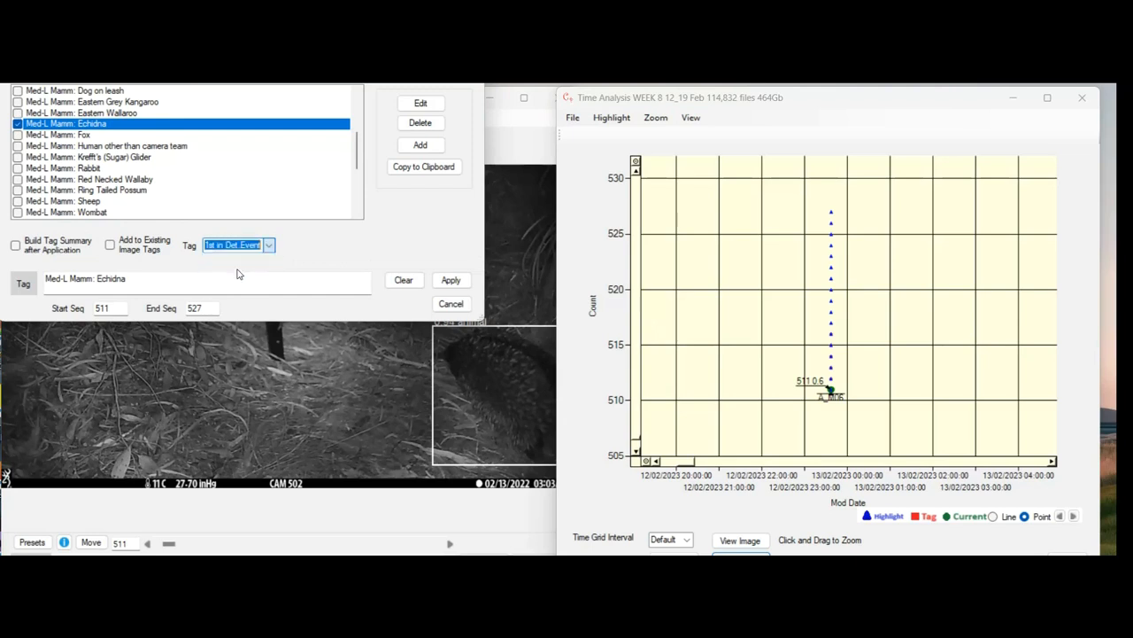
click(451, 281)
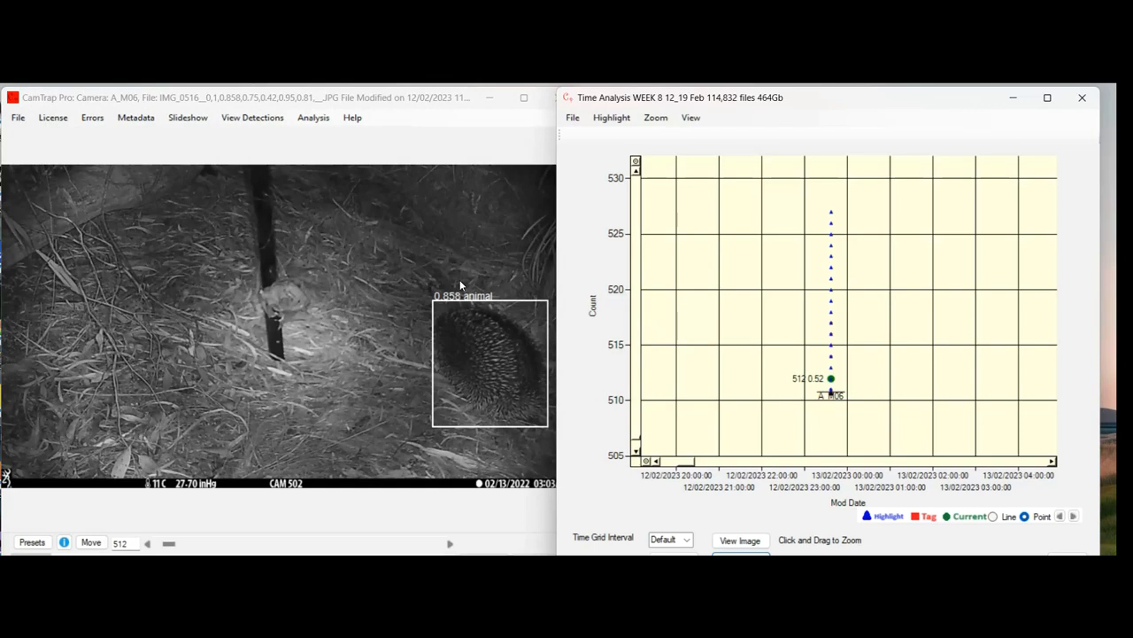
Step: Update the time chart's data points to mark the newly tagged echidna image, ending the update once the displayed point is refreshed
click(691, 118)
click(725, 136)
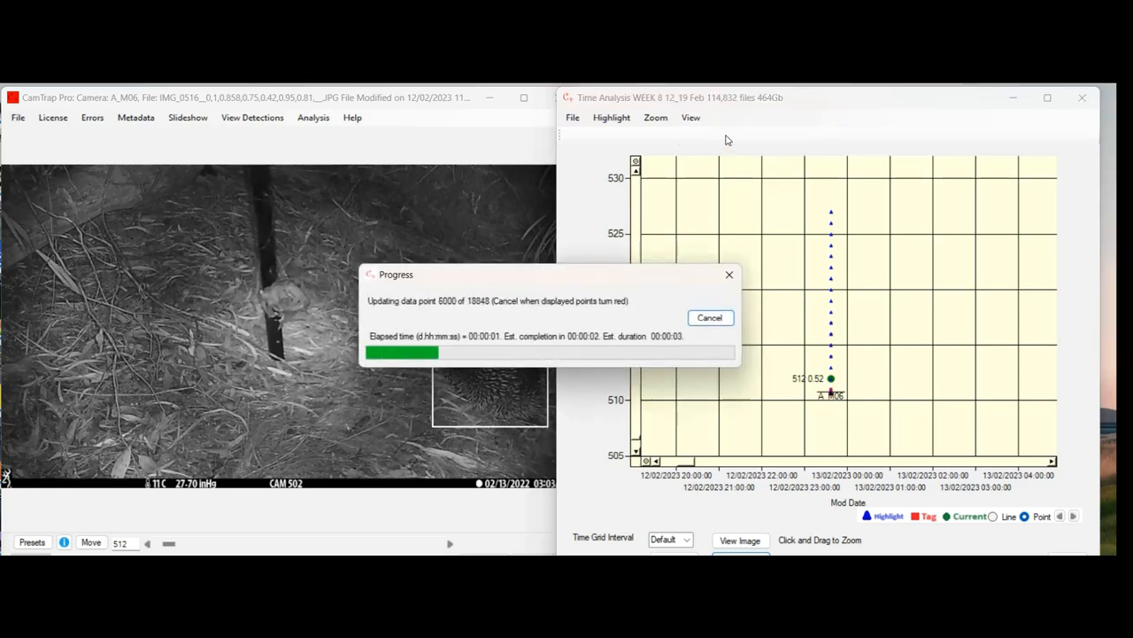
click(727, 320)
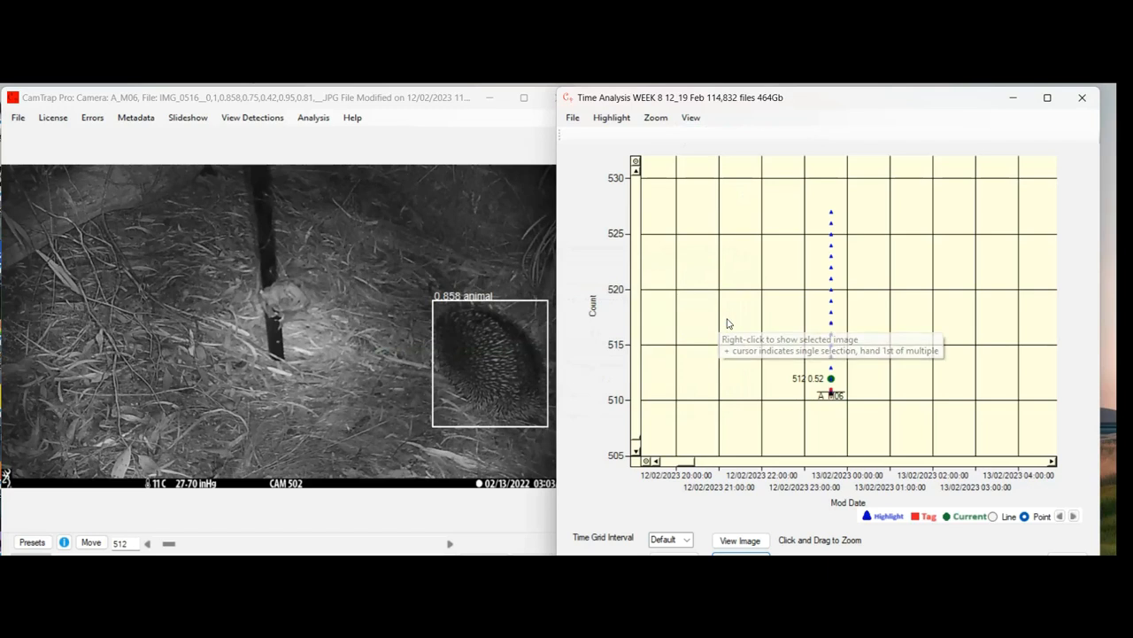
Step: Zoom the chart in on camera A_M06's 14/02/2023 detection cluster and show its first image, number 528
scroll(728, 323, down, 1)
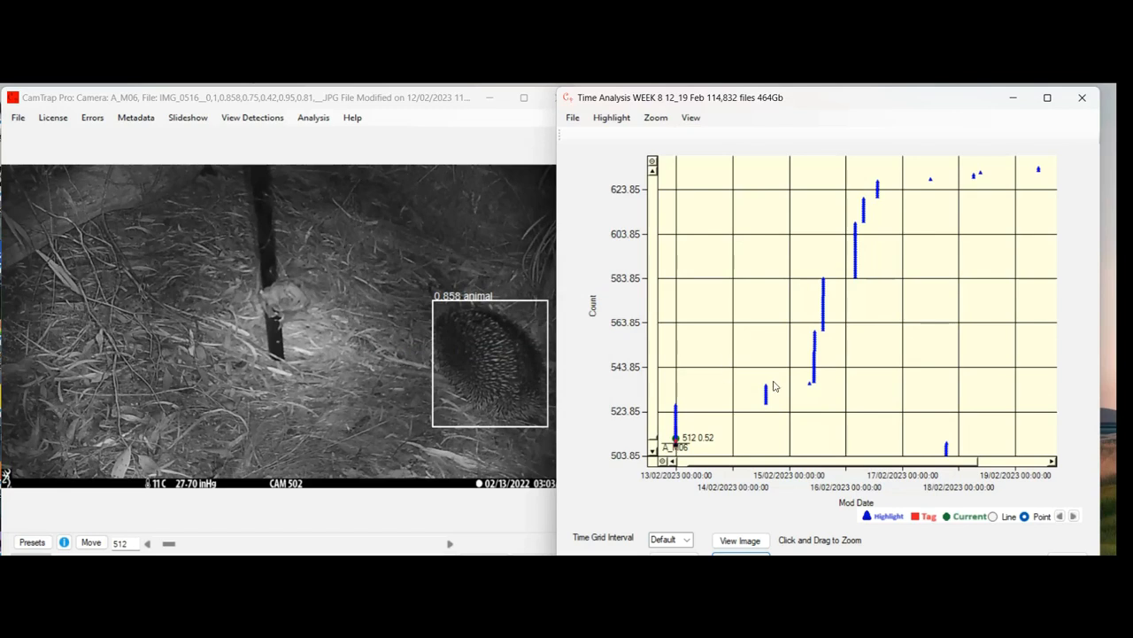
drag(782, 401, 788, 418)
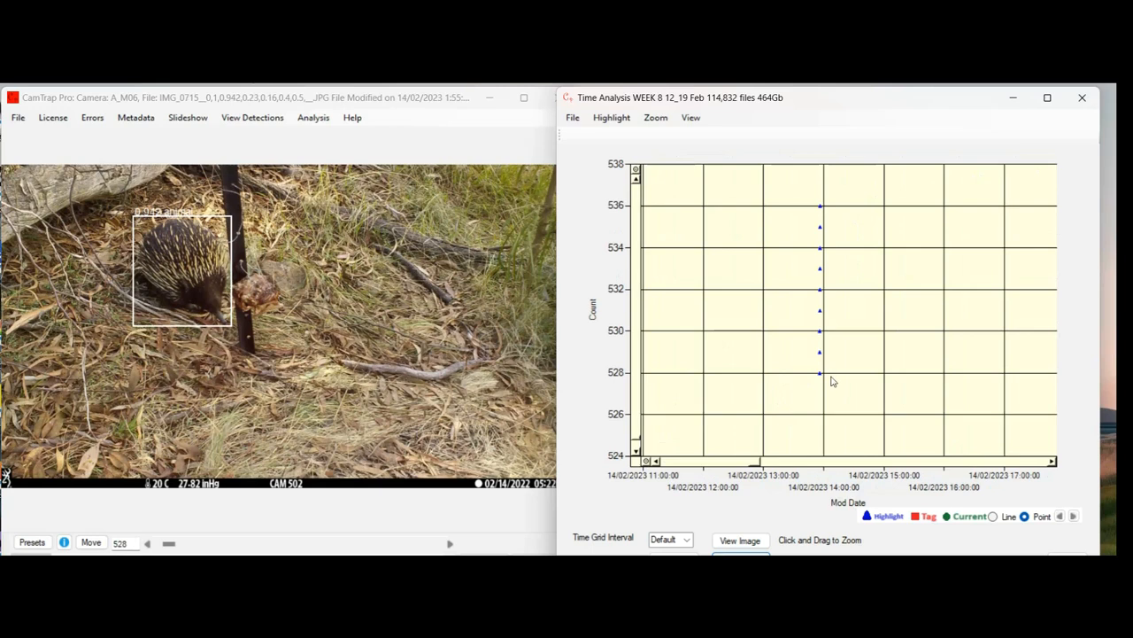
mouse_move(833, 379)
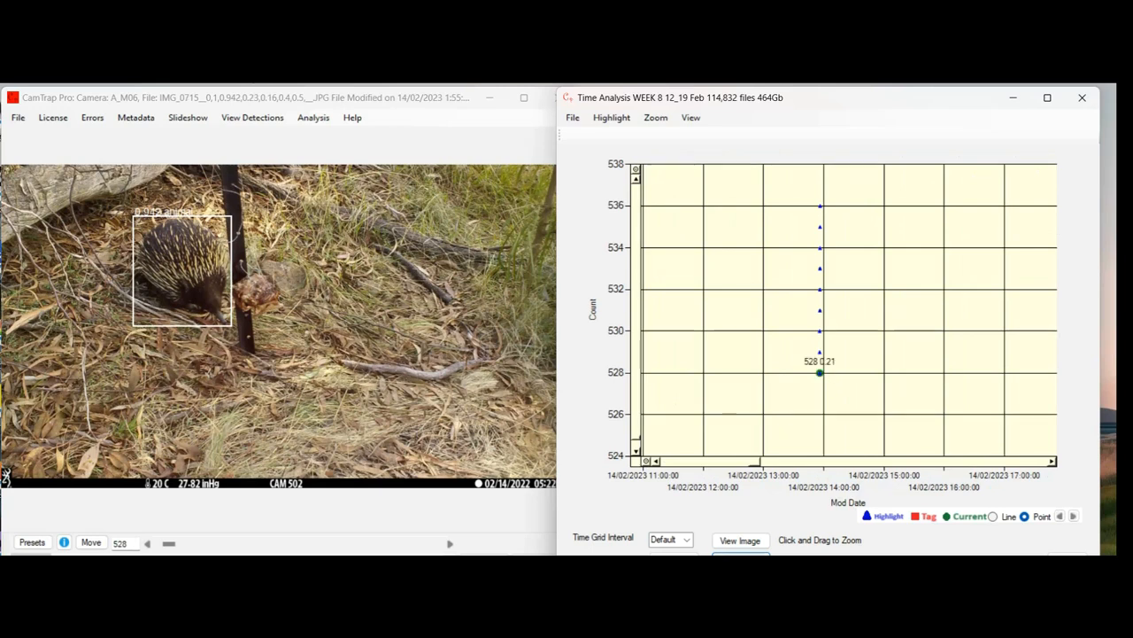
Step: Apply the Med-L Mamm: Echidna tag to the first image in each detection event of sequence 528 to 536, ending the chart update early
click(741, 555)
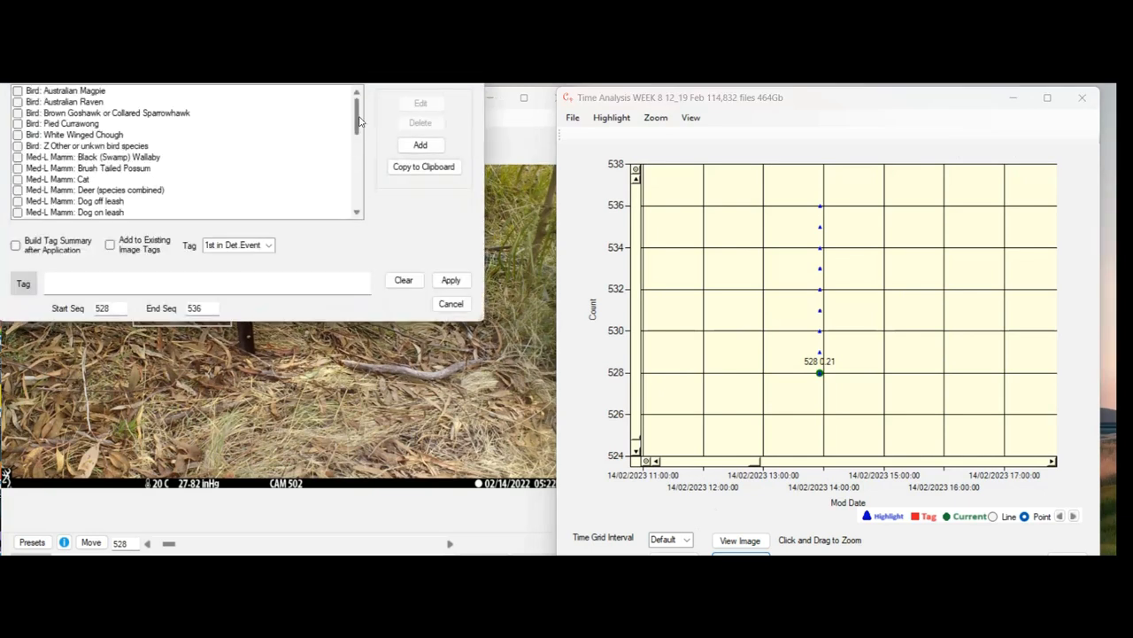
scroll(367, 125, down, 2)
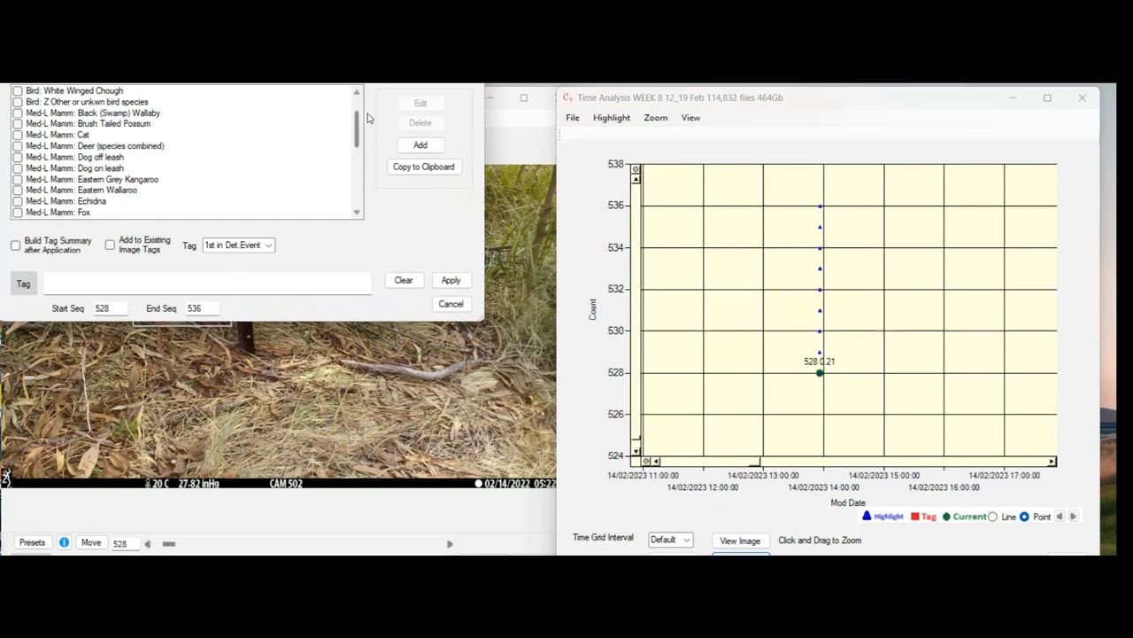
click(362, 187)
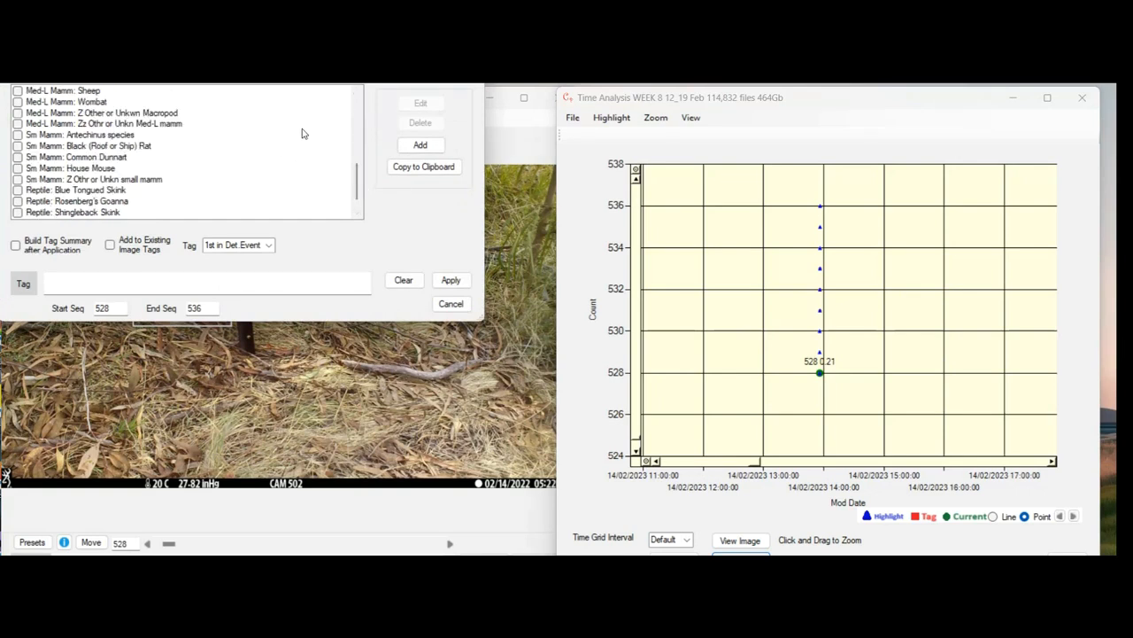
drag(364, 177, 366, 130)
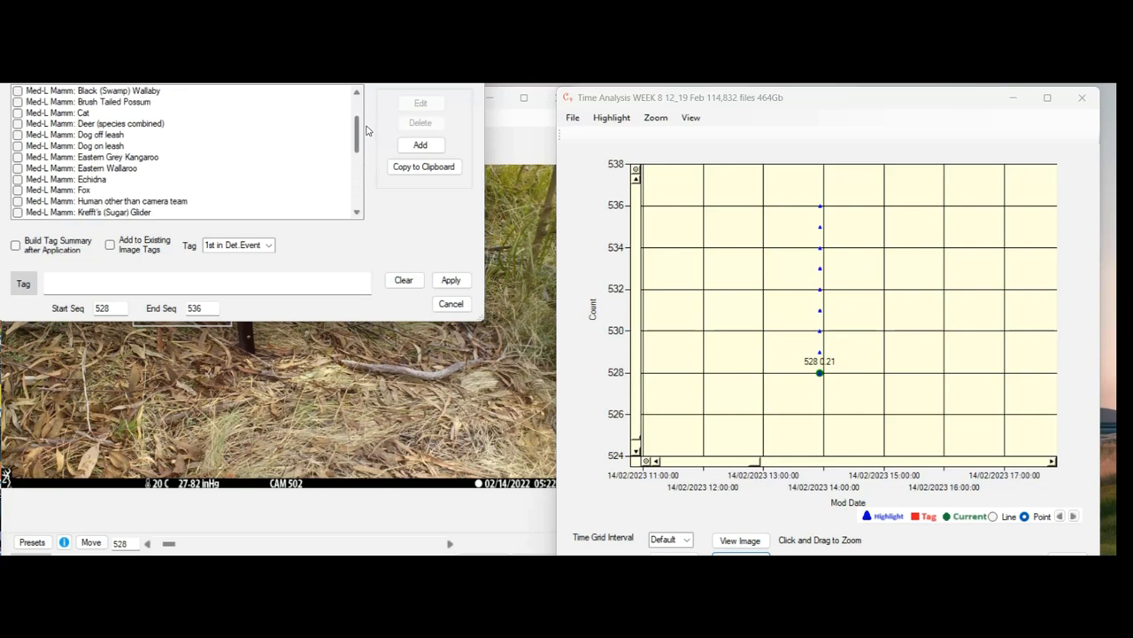
click(28, 181)
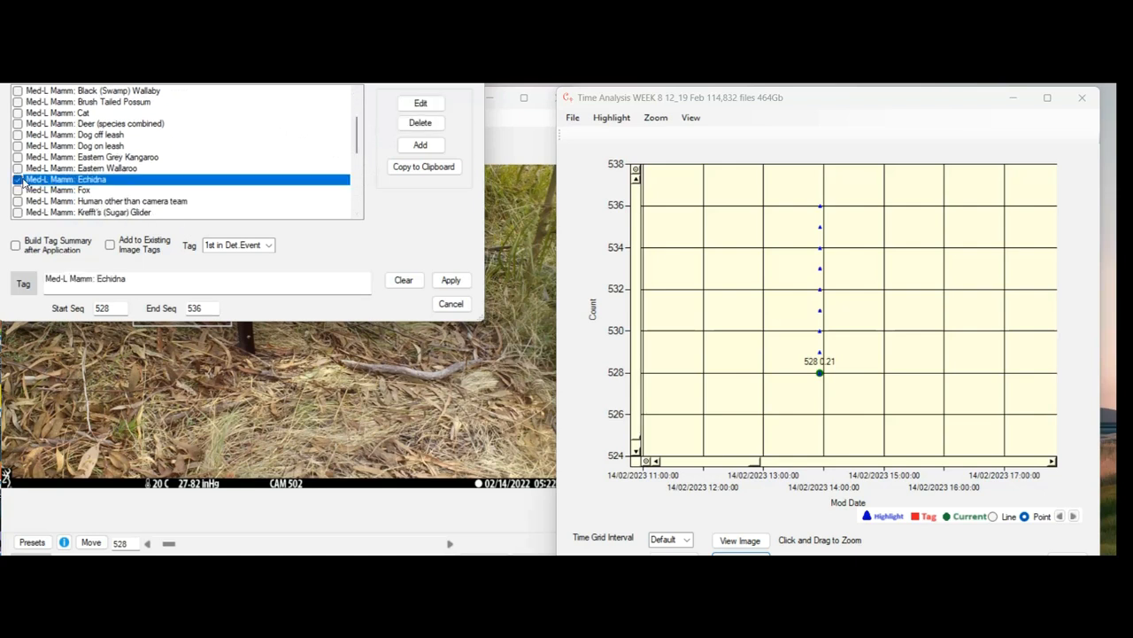
click(460, 281)
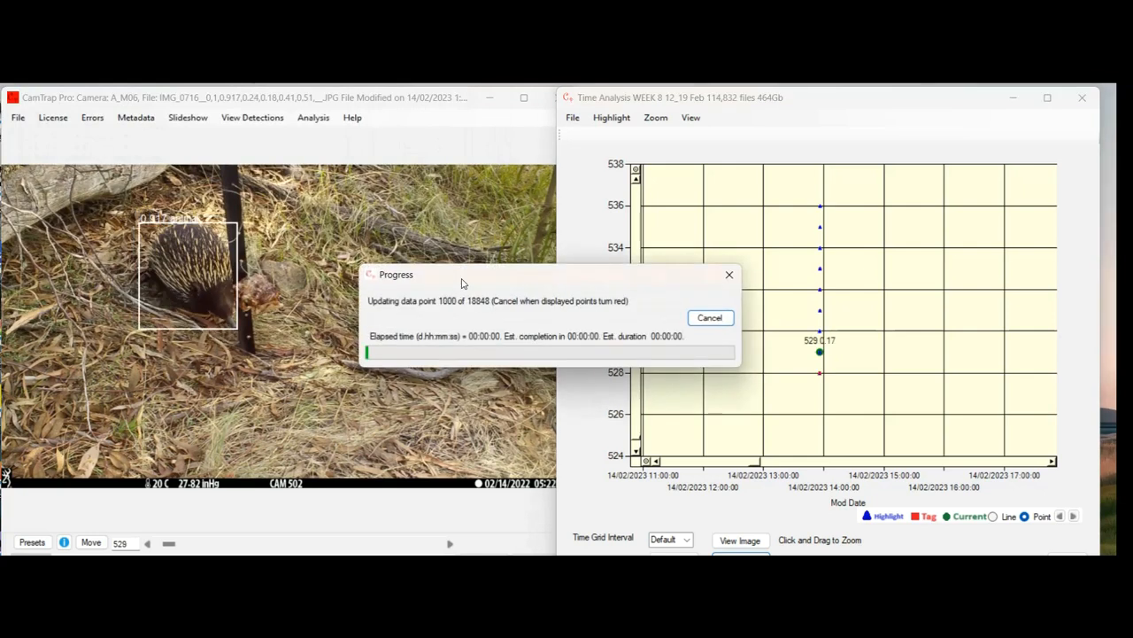
click(719, 320)
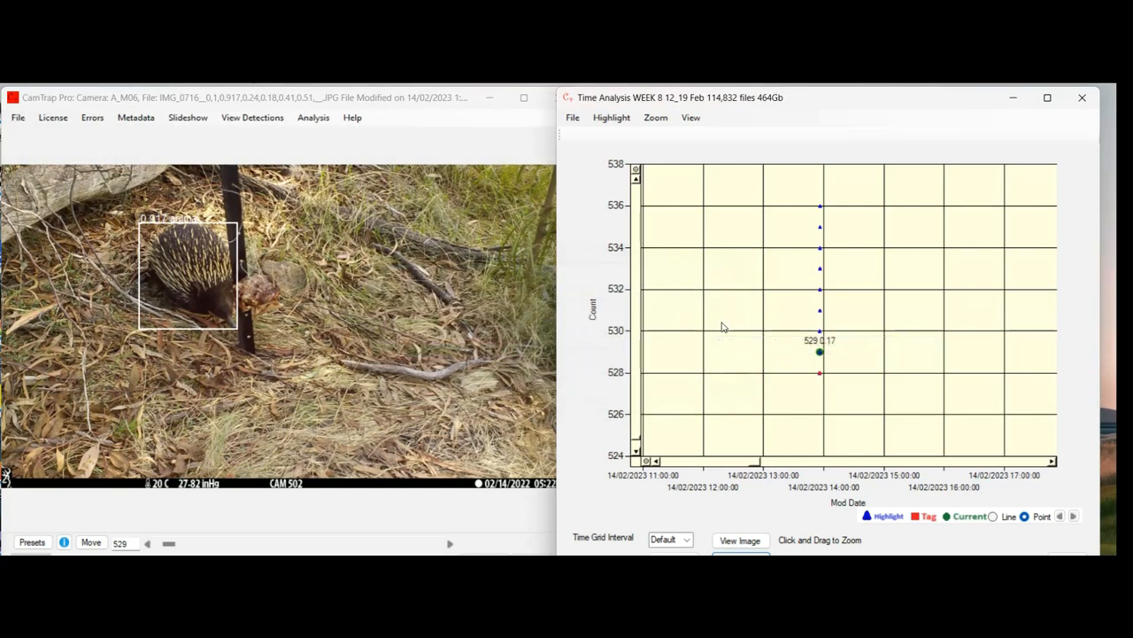
Step: Zoom the chart in on the morning detections of 15/02/2023 and check images 556 and 545 from its two groups
scroll(723, 327, down, 1)
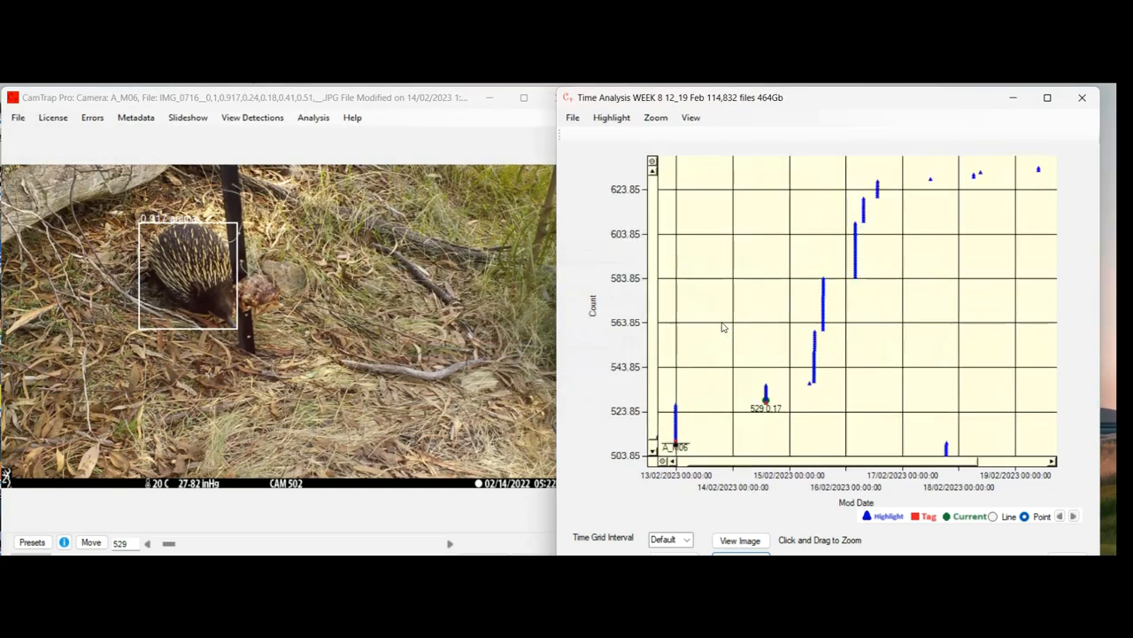
click(821, 329)
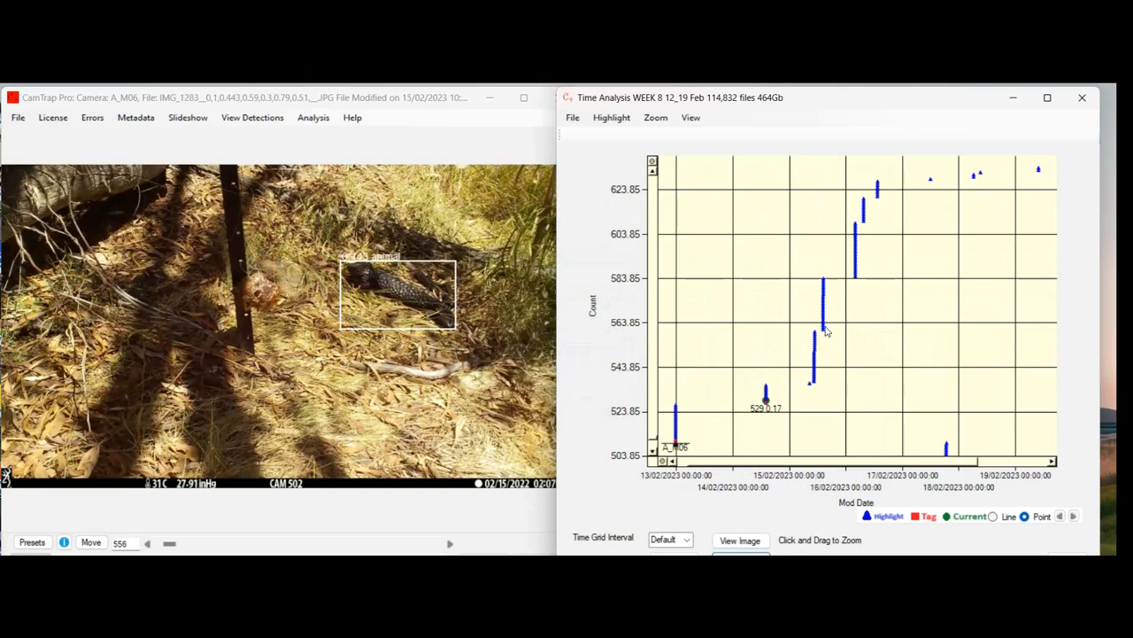
drag(831, 346, 833, 386)
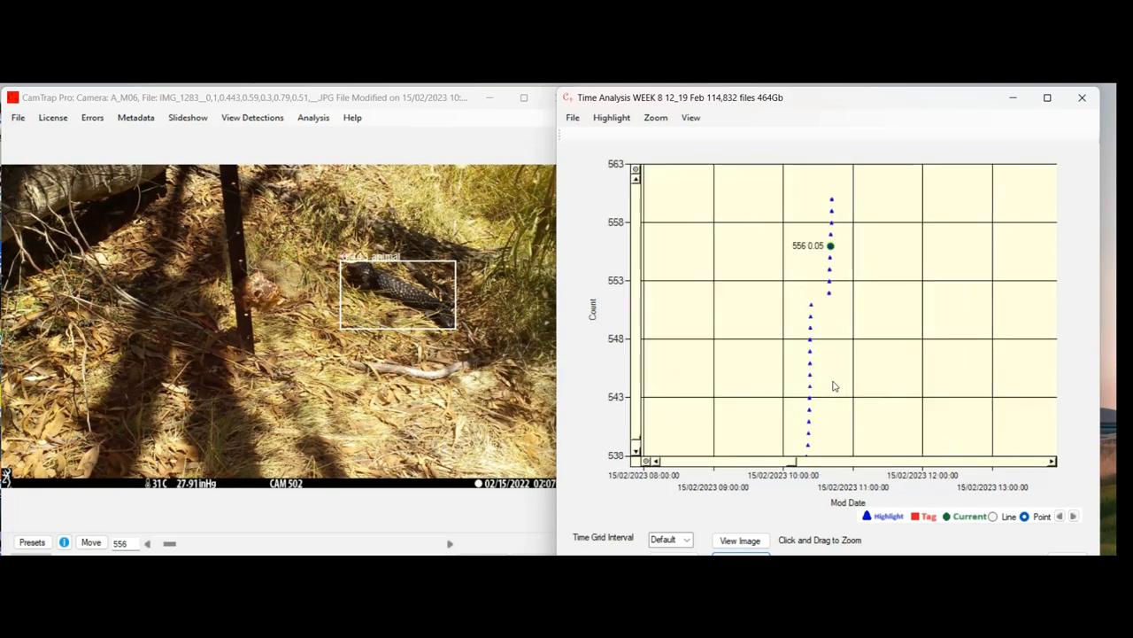
click(833, 386)
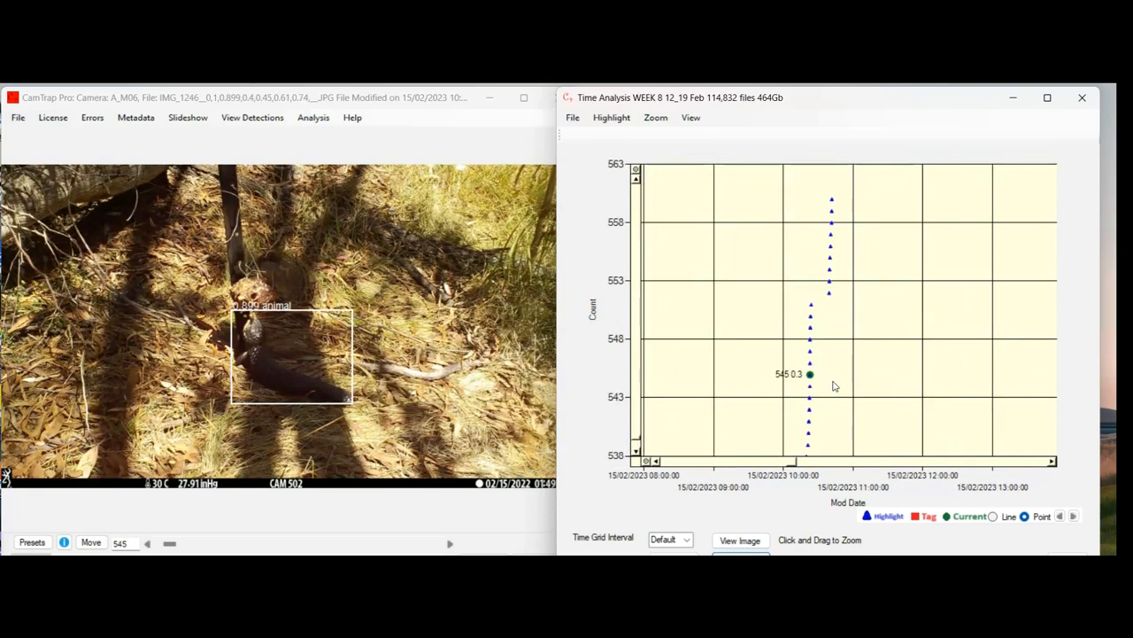
Step: Apply the Reptile: Shingleback Skink tag to the first image in each detection event of sequence 538 to 560, ending the chart update early
click(741, 557)
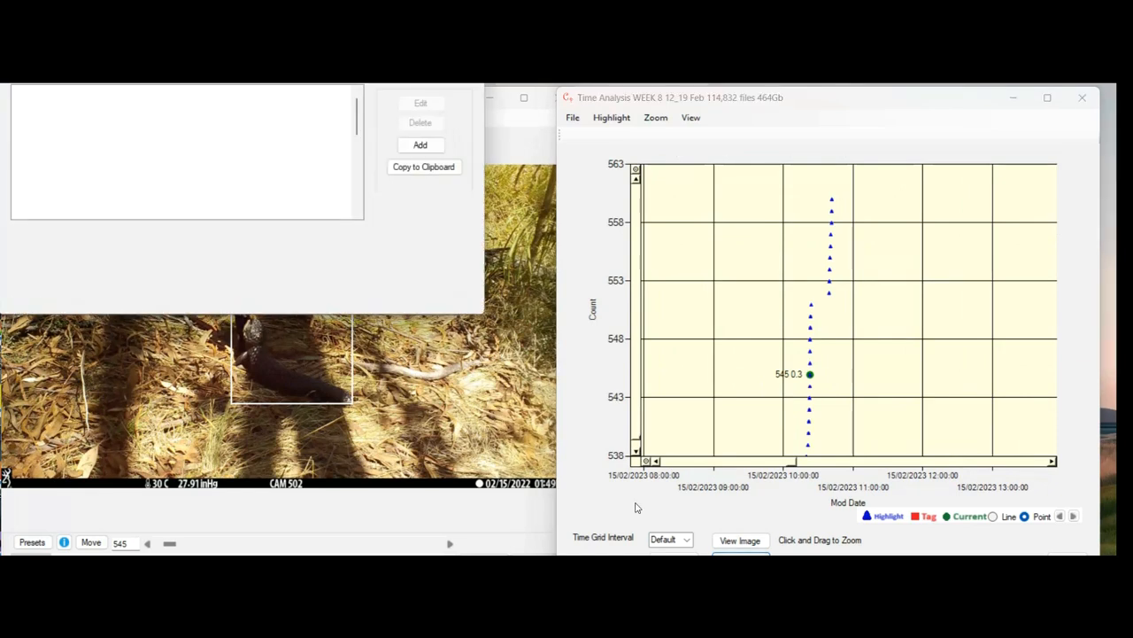
drag(362, 118, 363, 188)
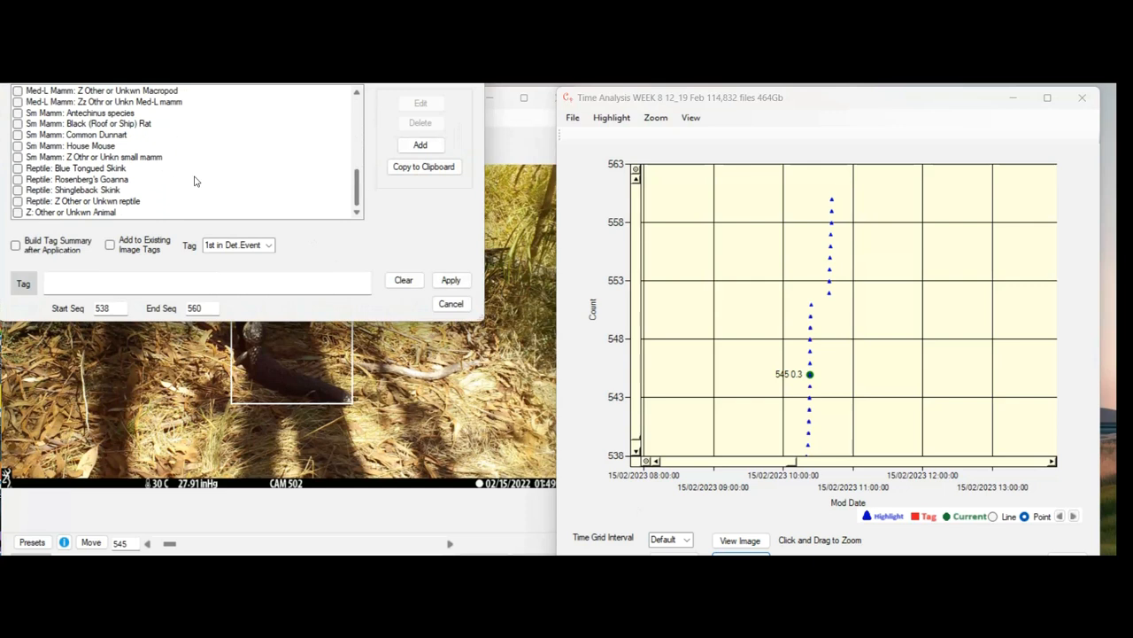
click(24, 190)
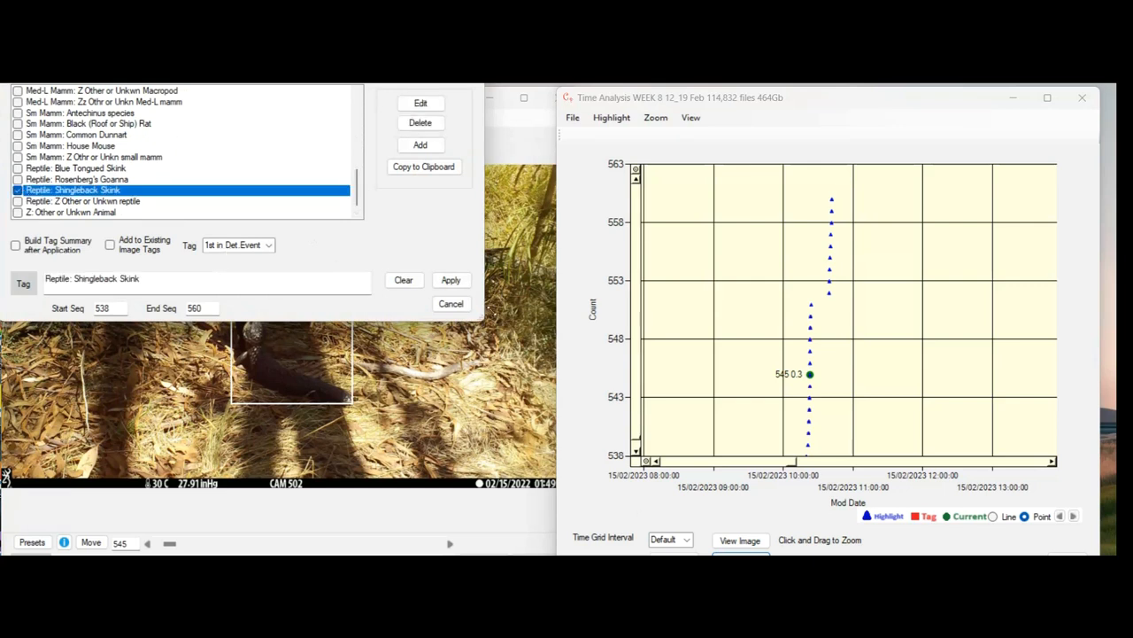
click(451, 280)
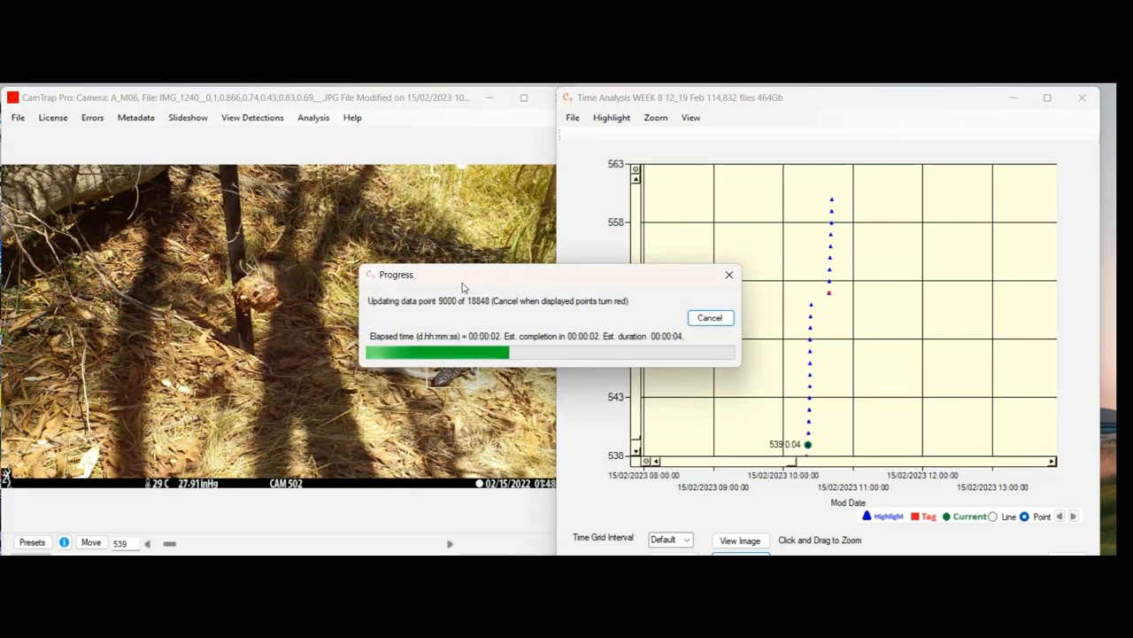
click(732, 320)
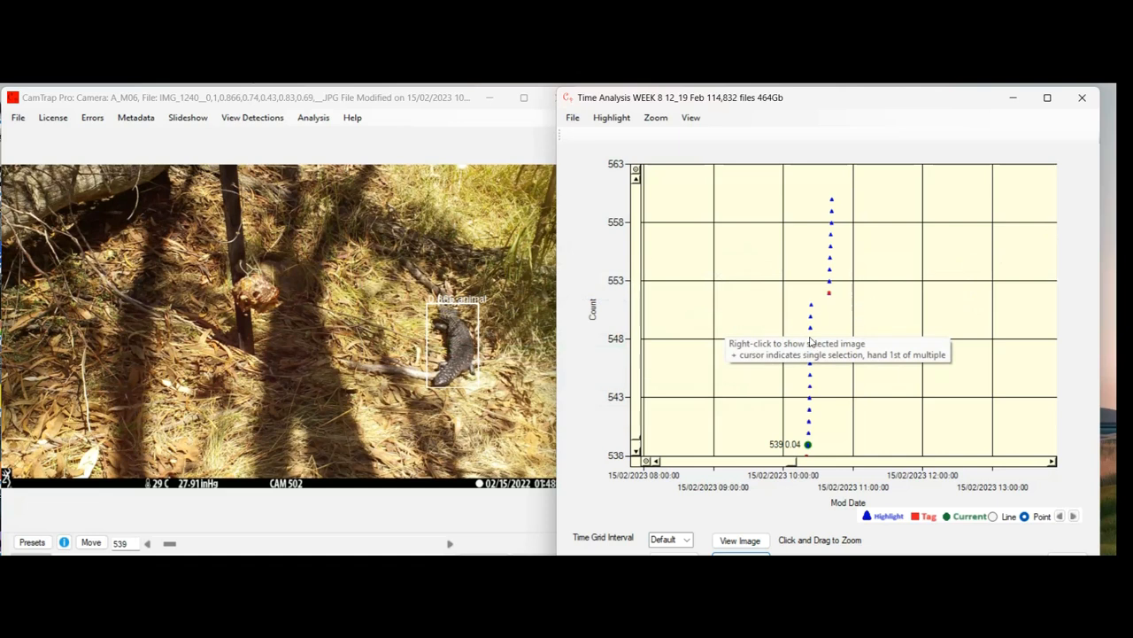
Step: Try a 30 min time grid interval on the chart and change it to 10 min
click(687, 540)
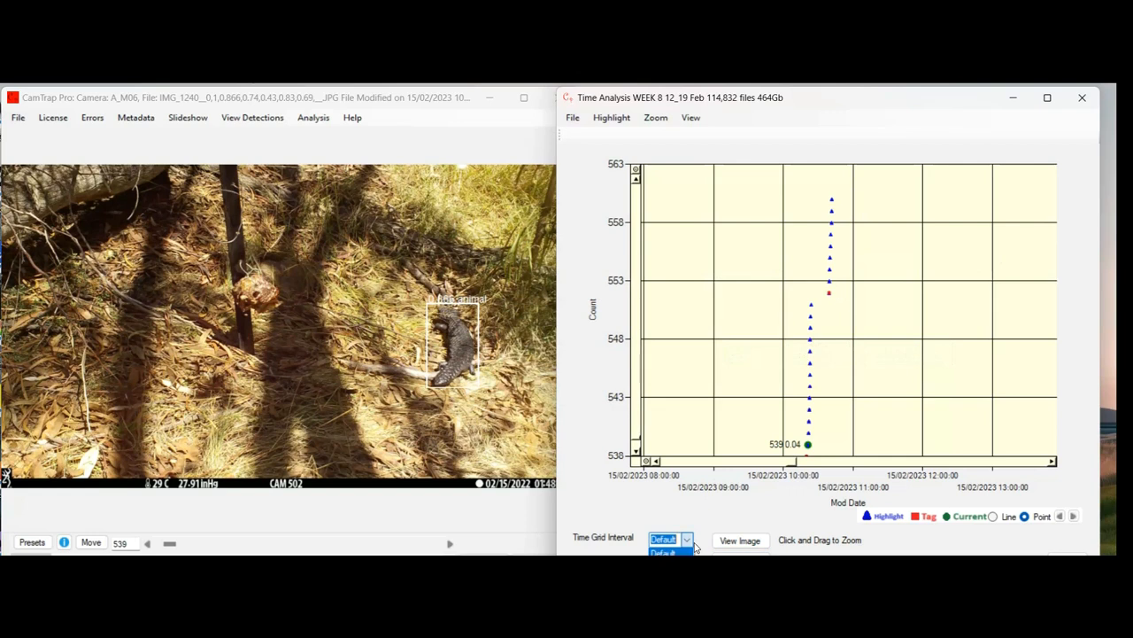
click(666, 577)
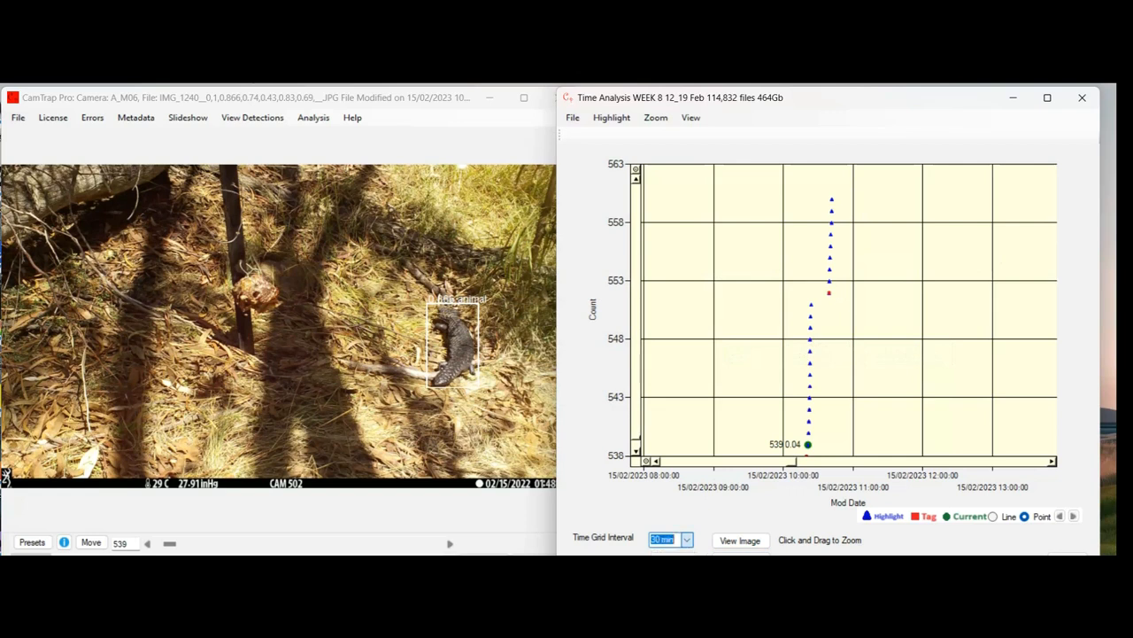
click(697, 544)
click(666, 565)
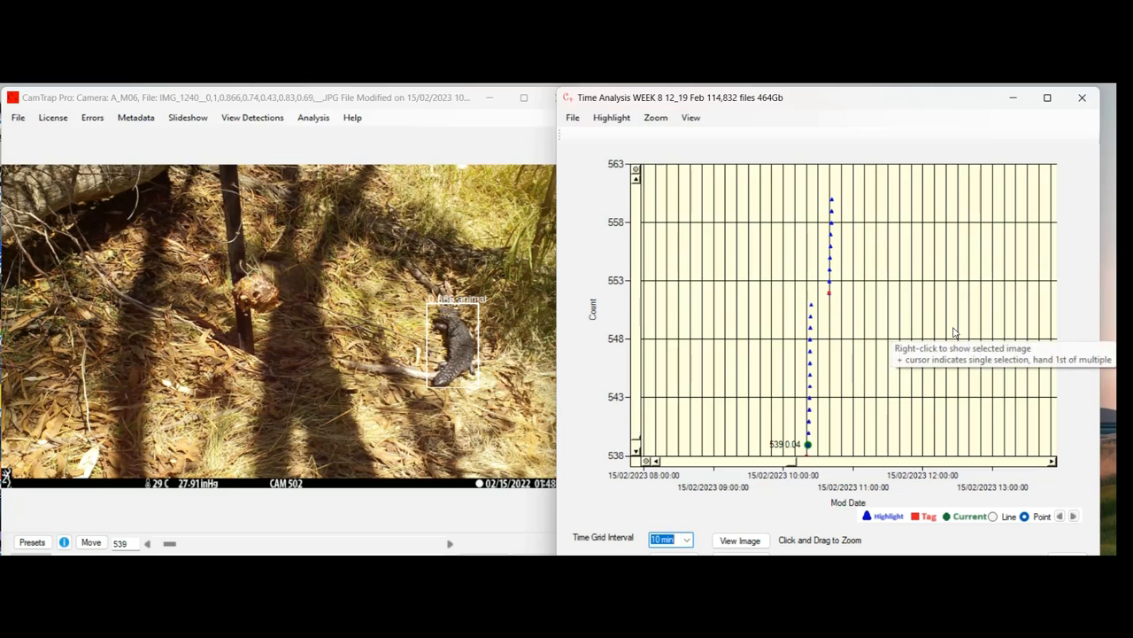
Step: Show all of camera A_M06's detections on the chart with the time grid interval set to Default
scroll(954, 332, down, 1)
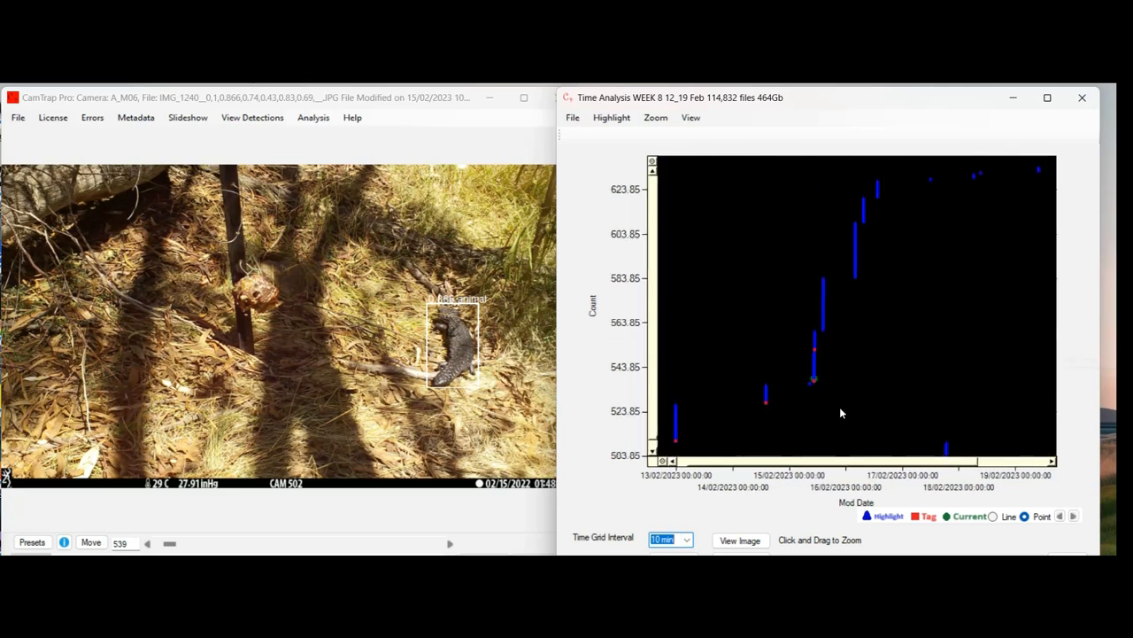
click(687, 540)
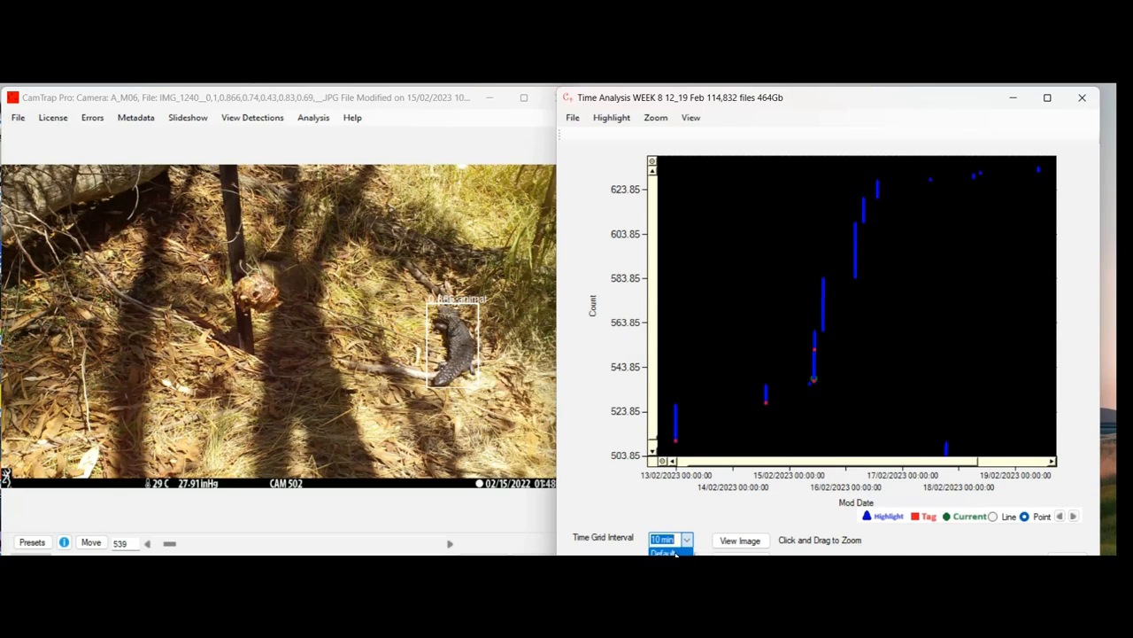
click(676, 553)
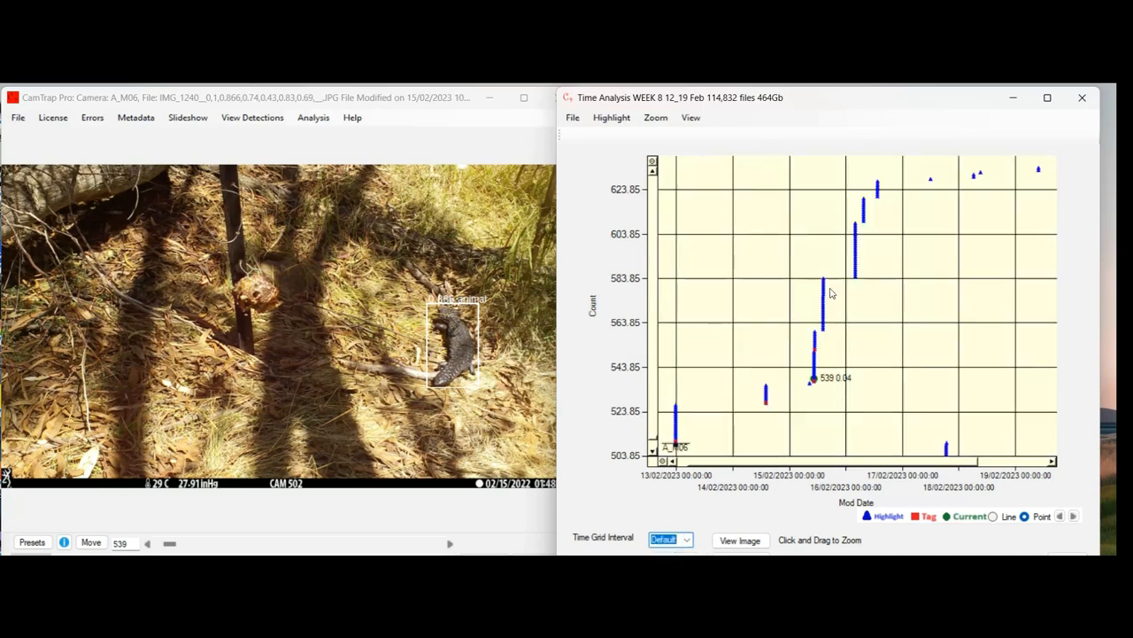
Step: Zoom the chart in on the afternoon detections of 15/02/2023 and check images 578 and 565 from its two groups
drag(828, 273, 842, 337)
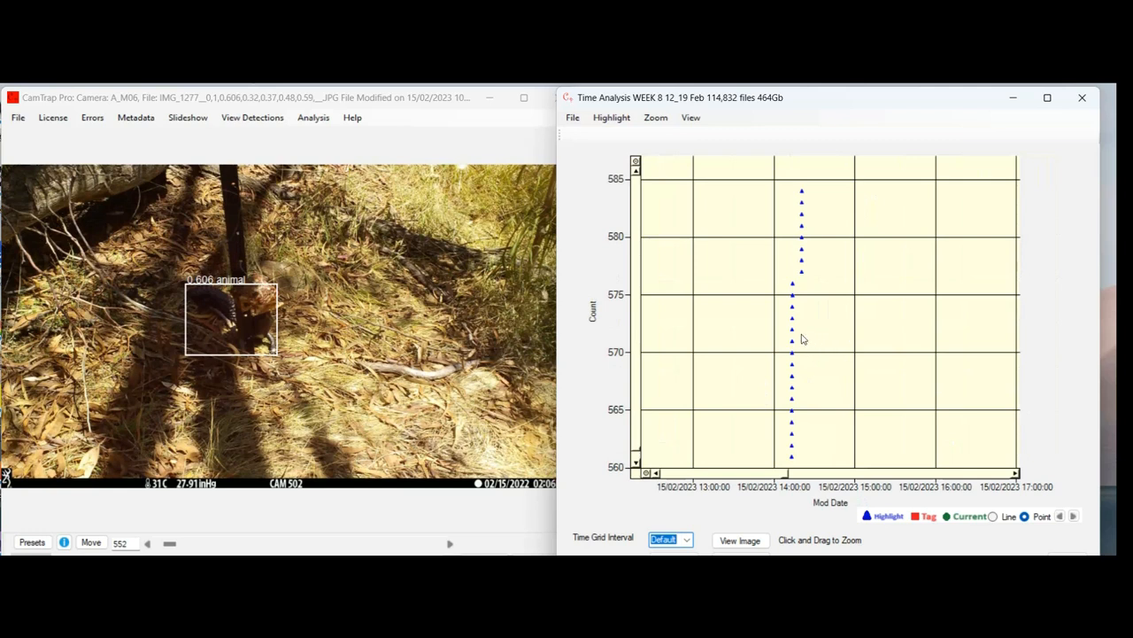
click(812, 263)
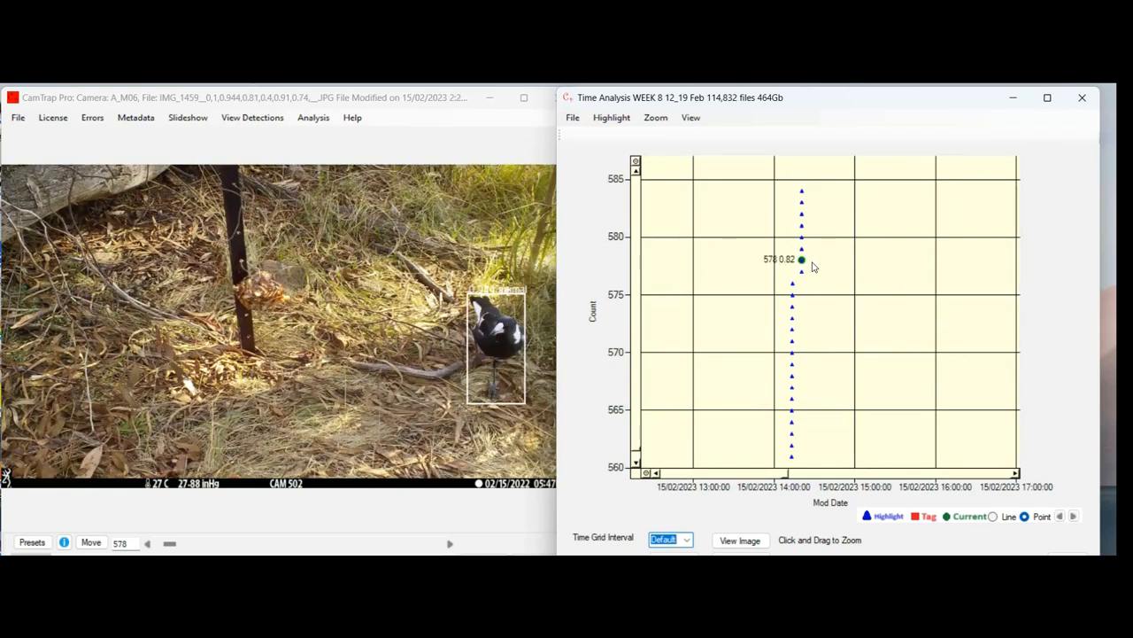
click(801, 330)
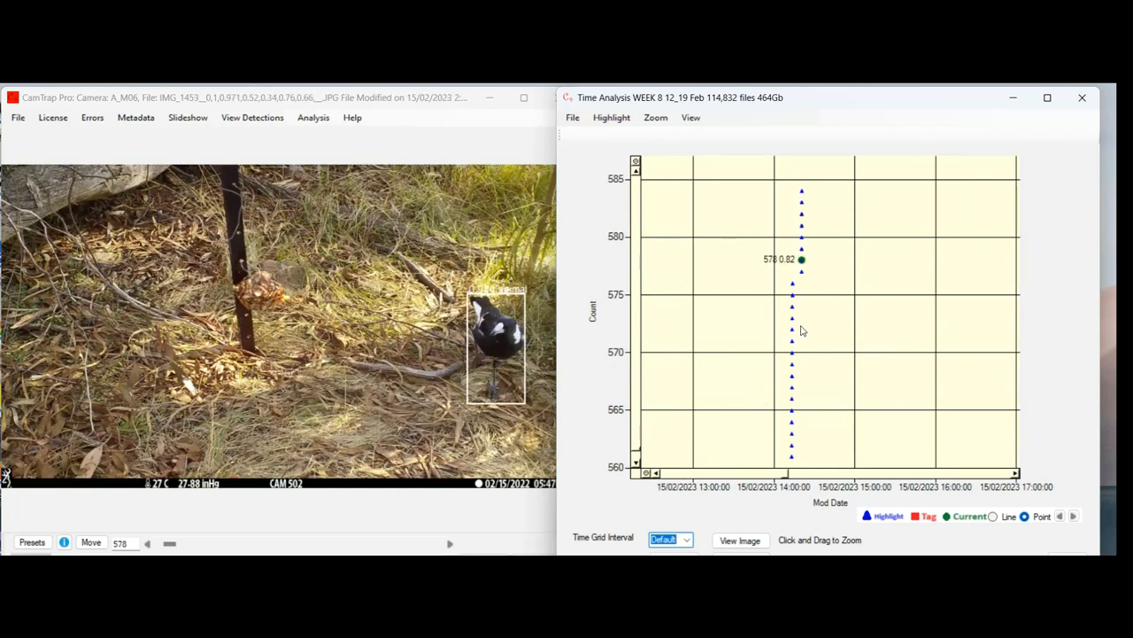
click(802, 418)
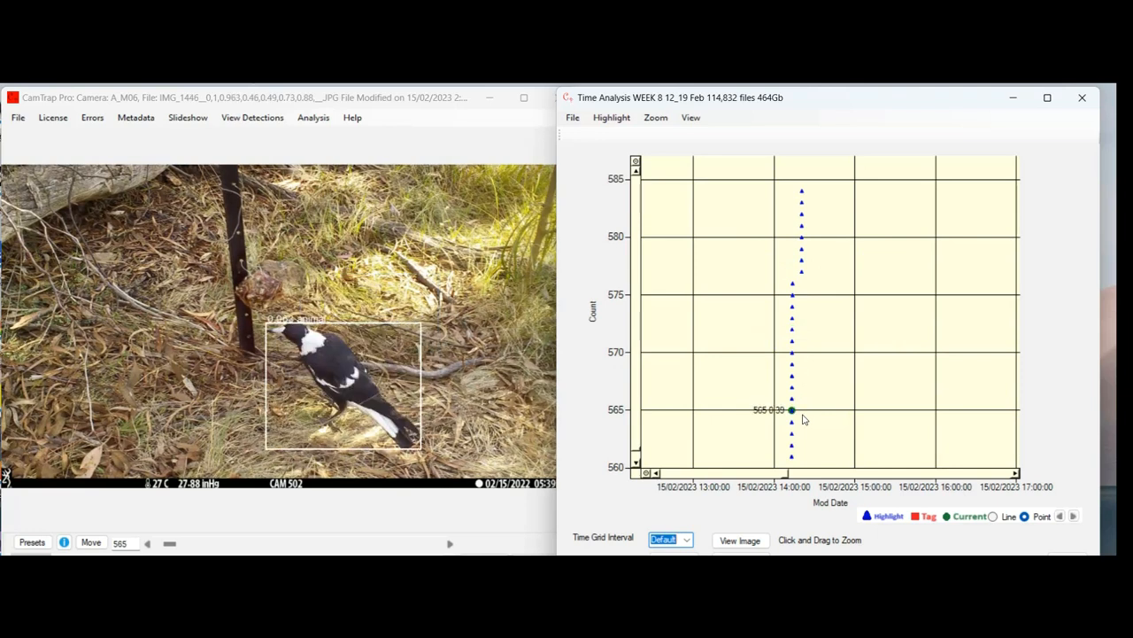
Step: Apply the Bird: Australian Magpie tag to the first image in each detection event of sequence 561 to 584
click(741, 557)
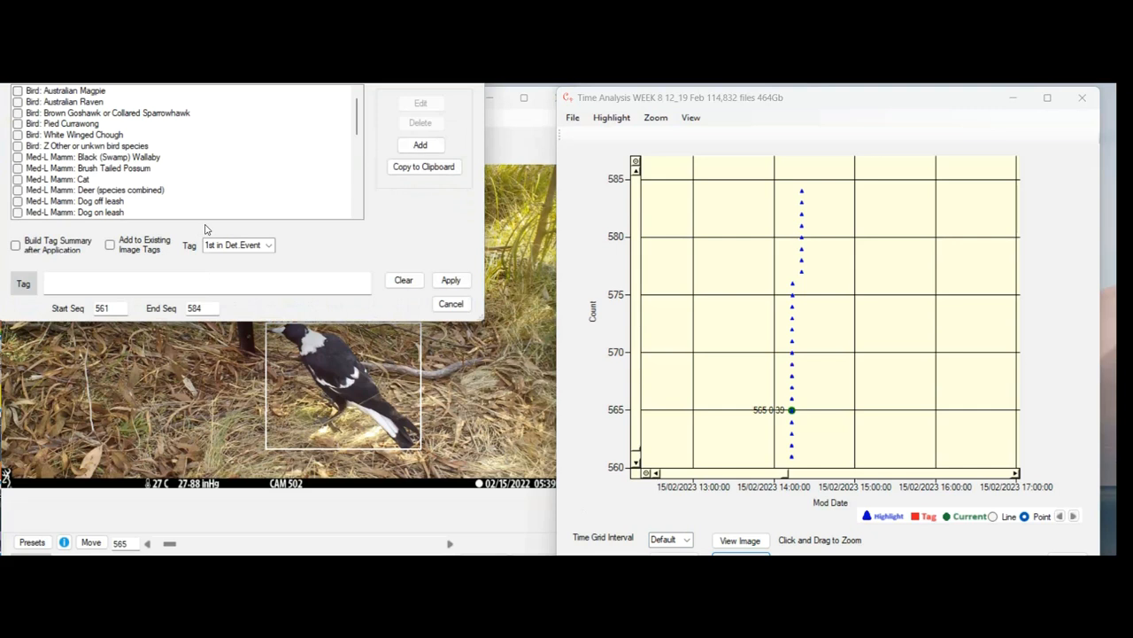
click(19, 90)
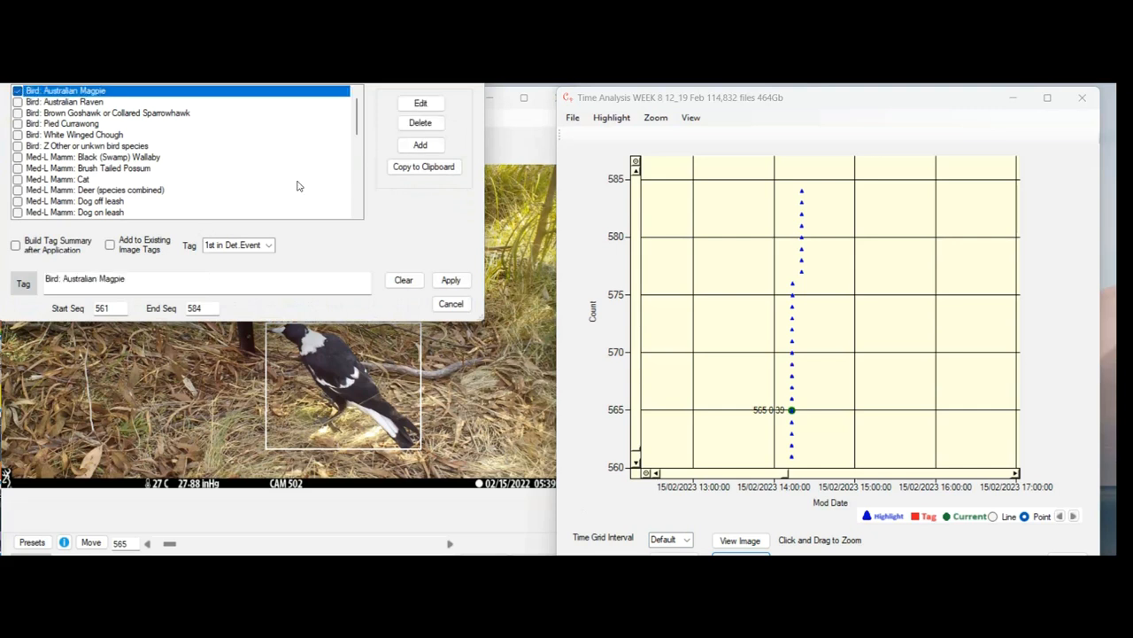
click(462, 282)
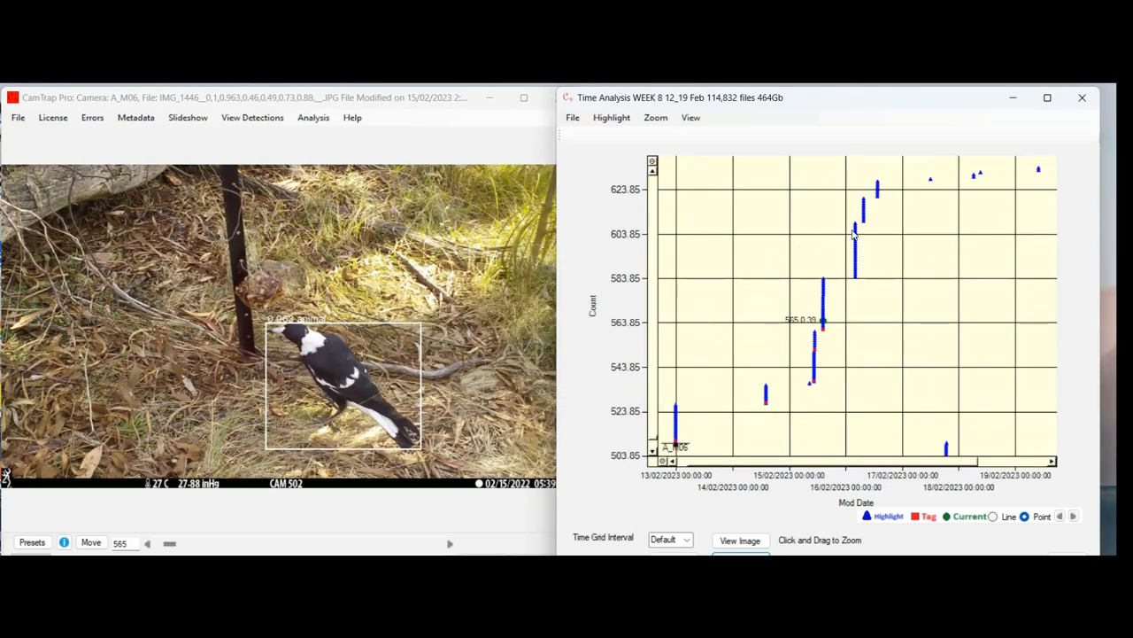
Step: Apply the Med-L Mamm: Dog off leash tag to the first image in each detection event of sequence 585 to 612
drag(861, 217, 877, 290)
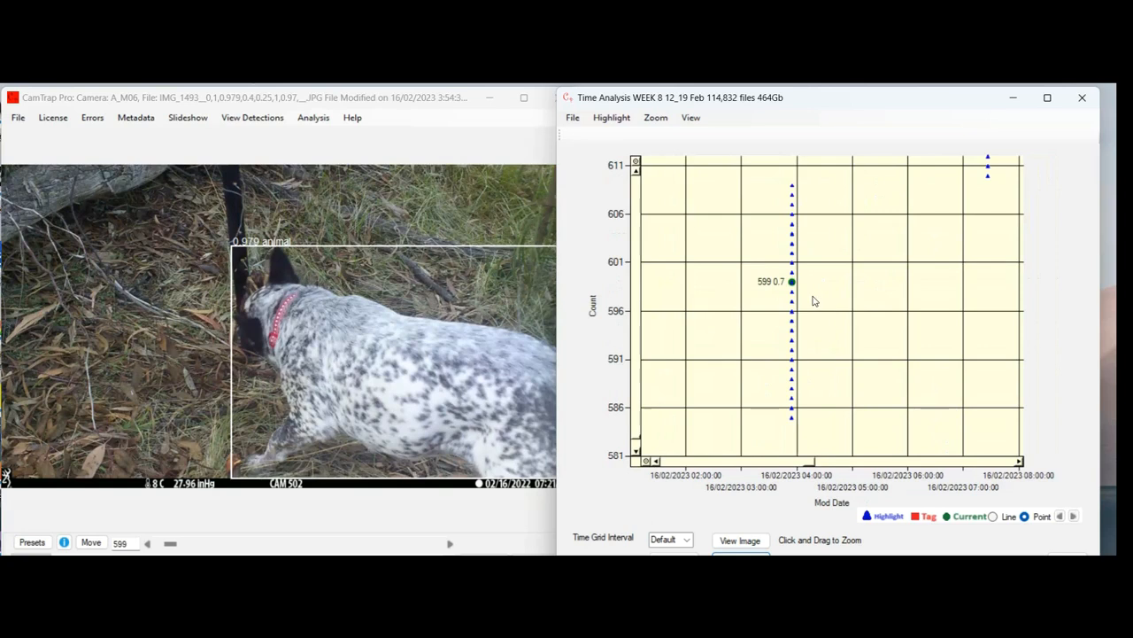
click(803, 425)
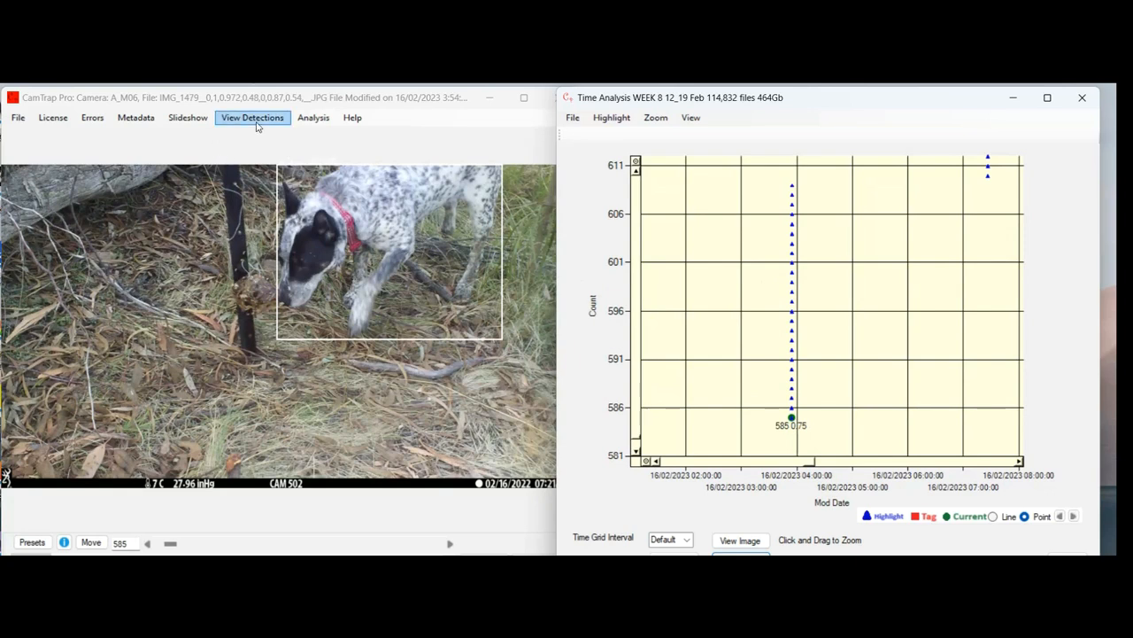
click(749, 561)
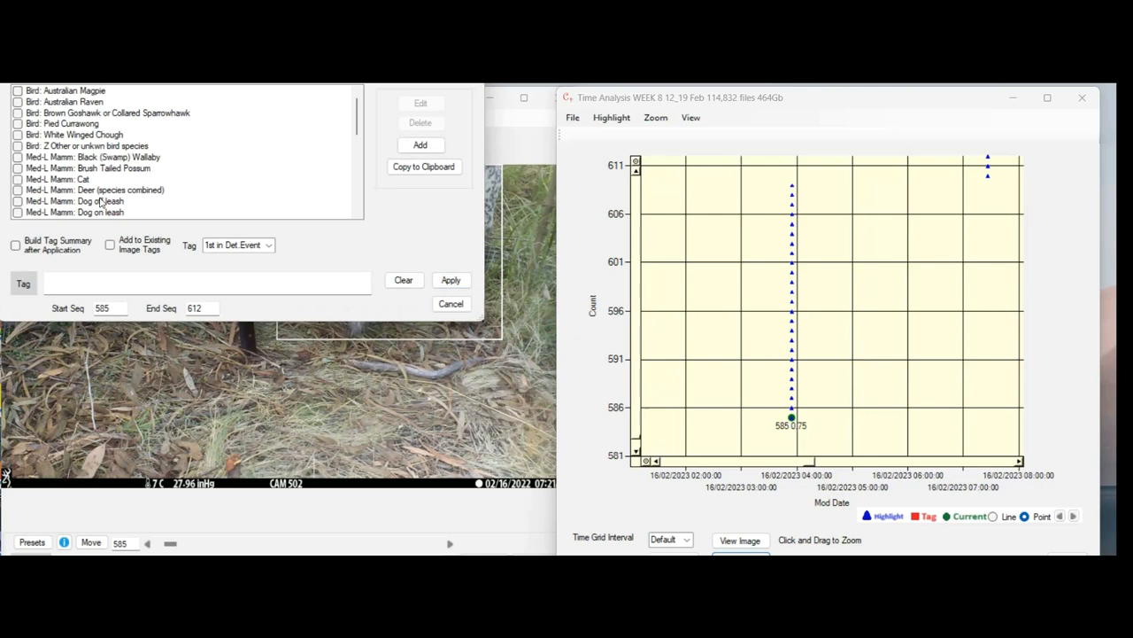
click(19, 201)
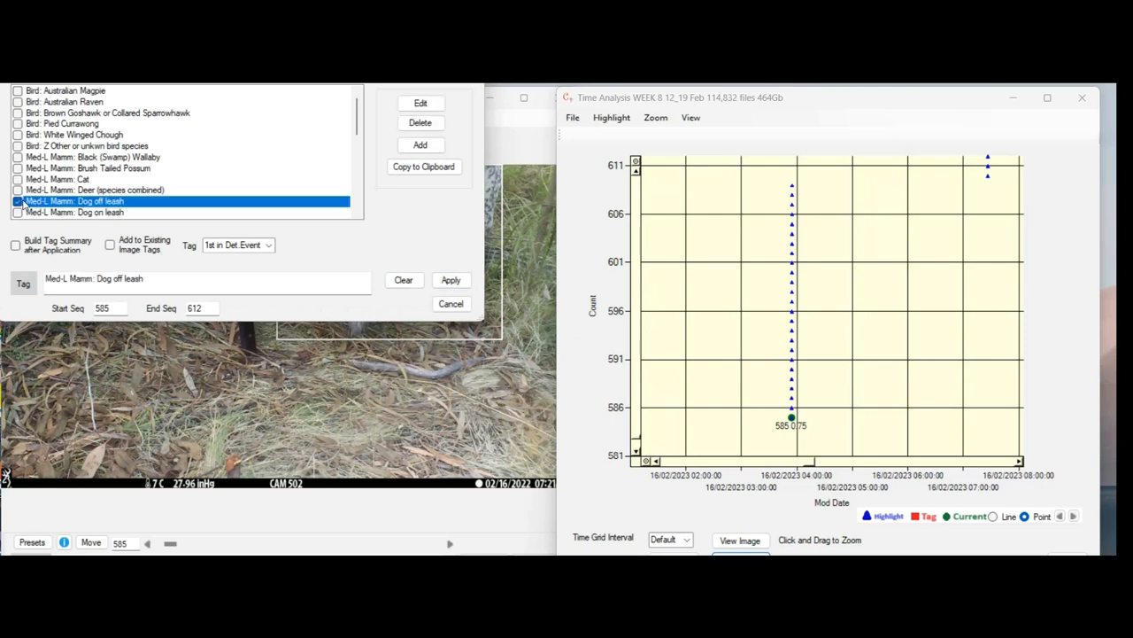
click(451, 280)
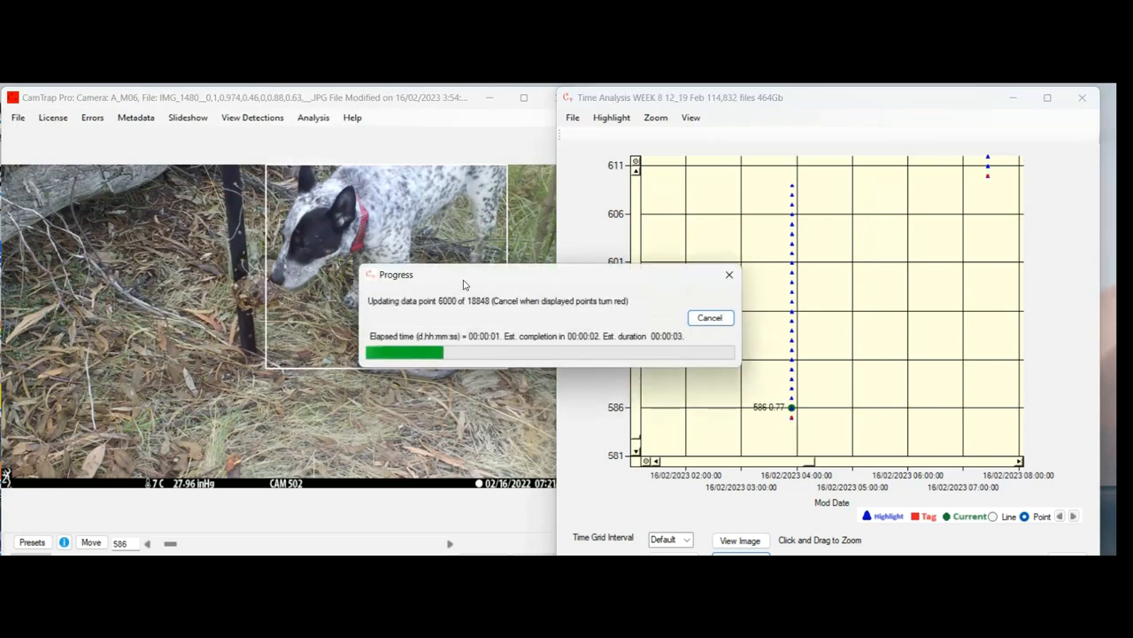
click(719, 321)
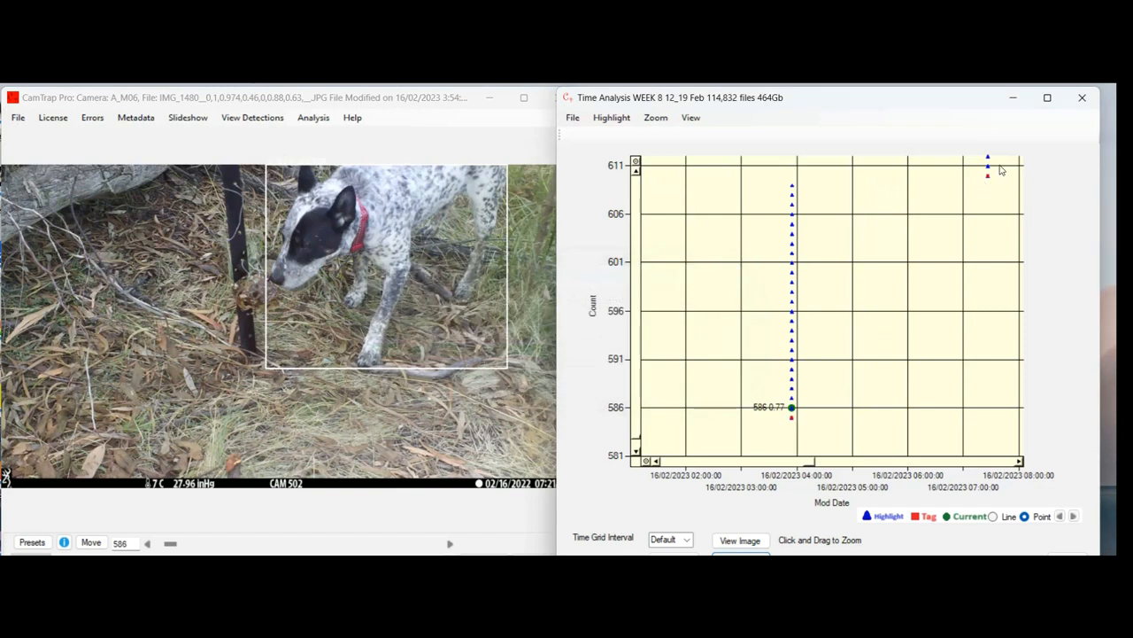
Step: Check images 611 and 610 from the 07:00 group of 16/02/2023 and restore the full A_M06 chart
click(1001, 170)
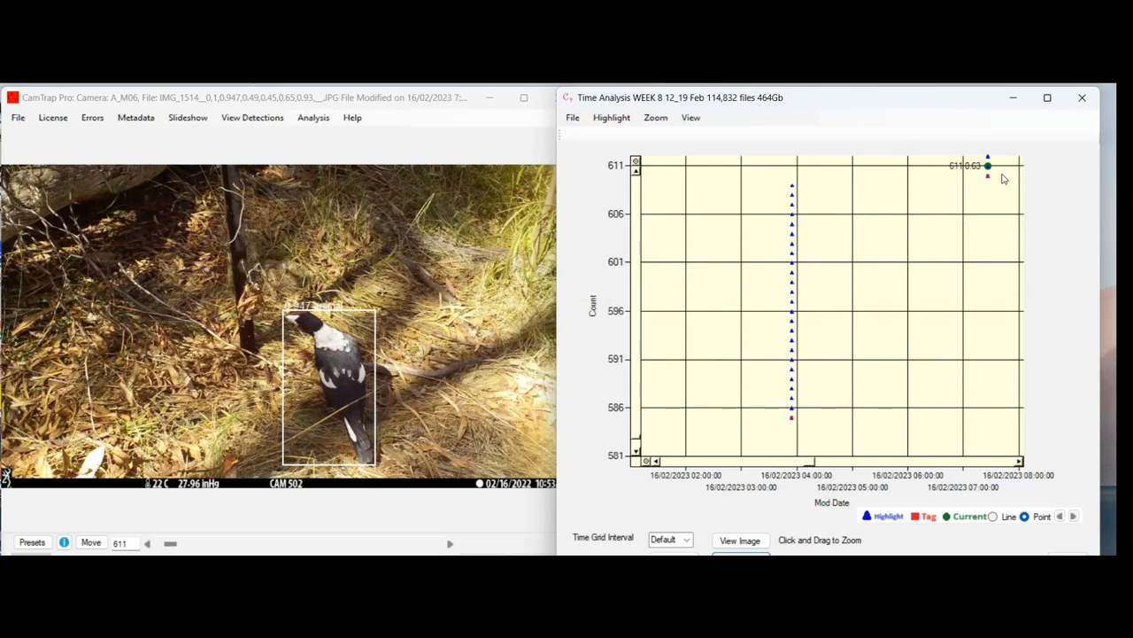
click(1004, 179)
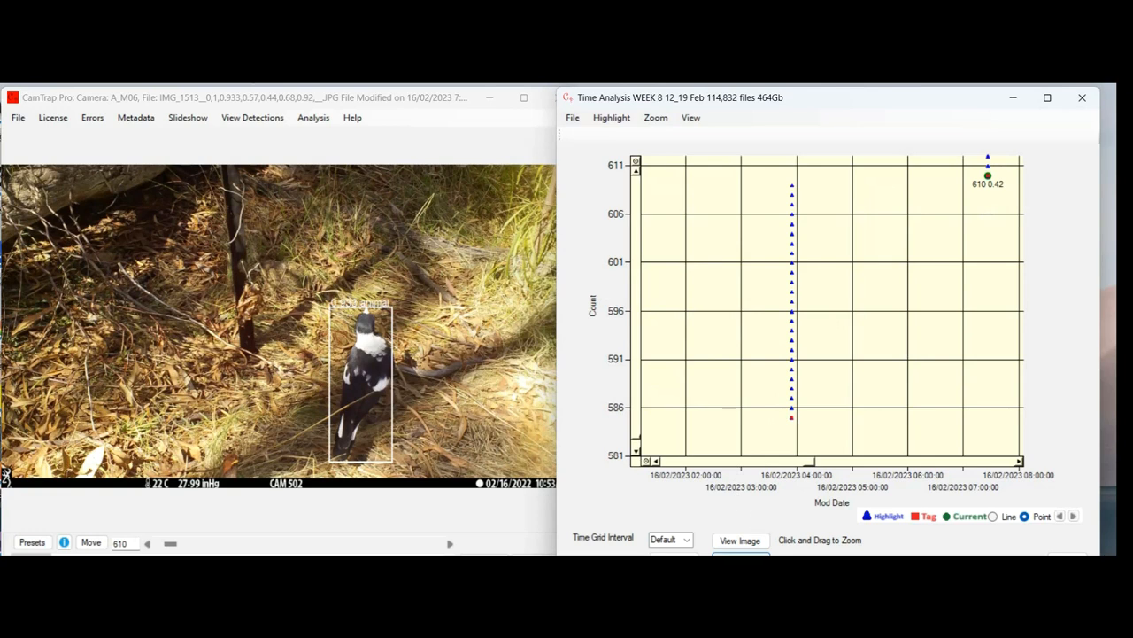
click(741, 557)
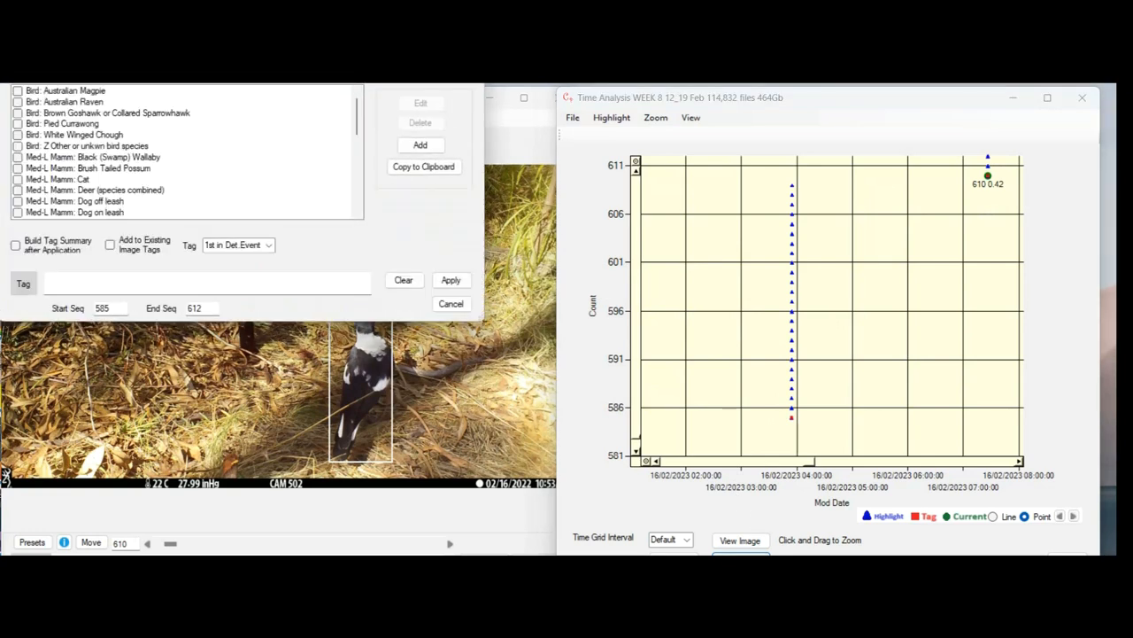
click(457, 307)
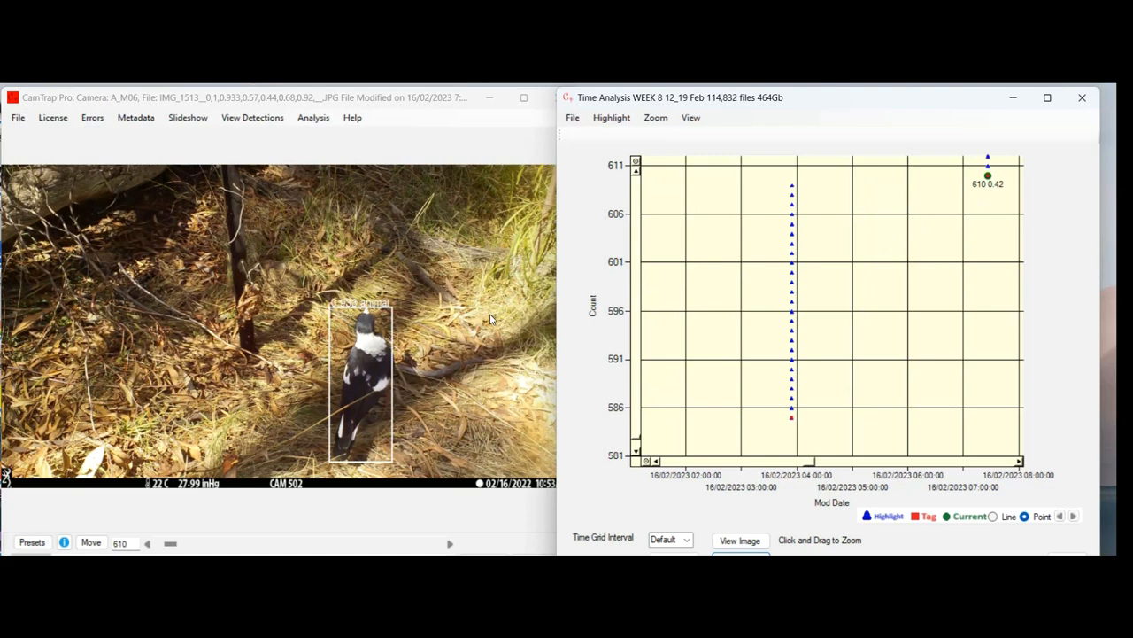
key(ctrl+z)
key(ctrl+z)
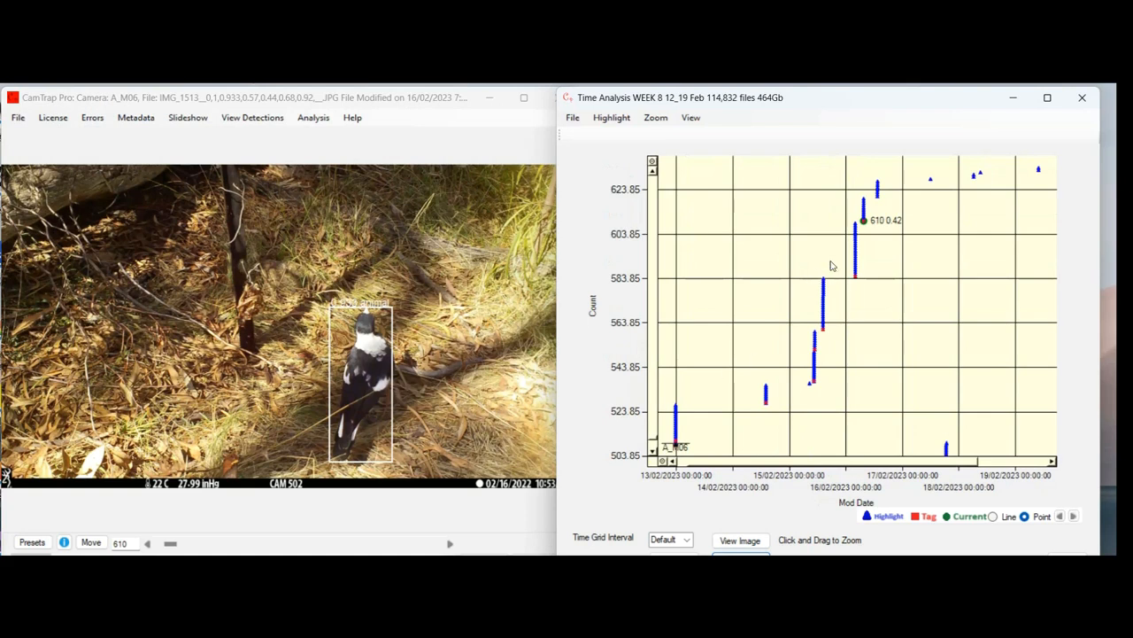
drag(839, 303, 840, 328)
drag(842, 334, 842, 334)
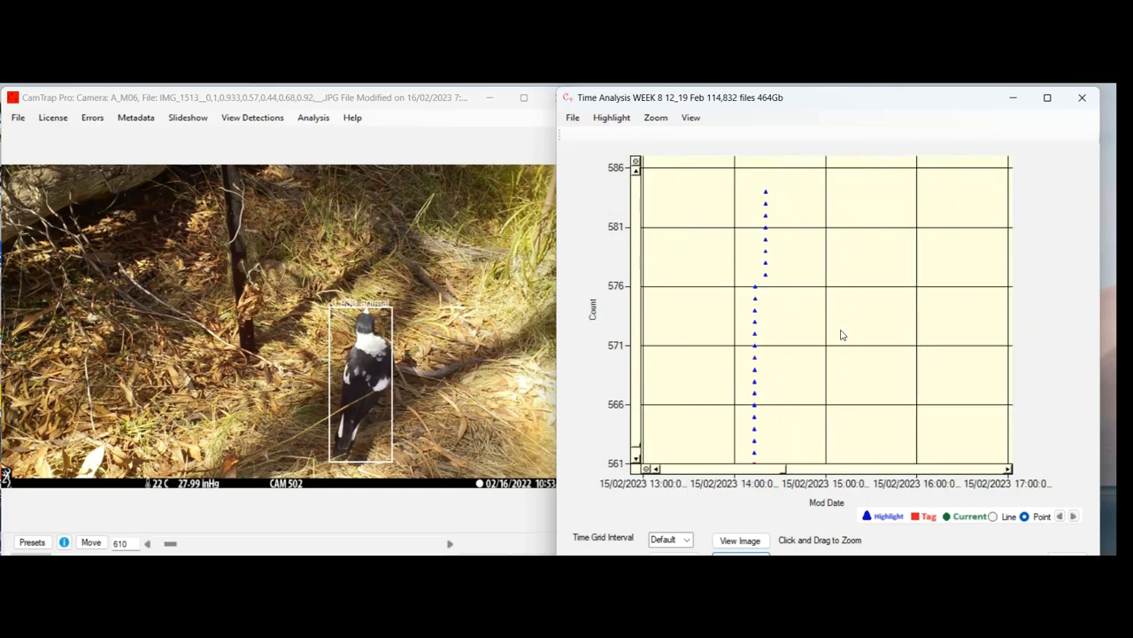
click(583, 155)
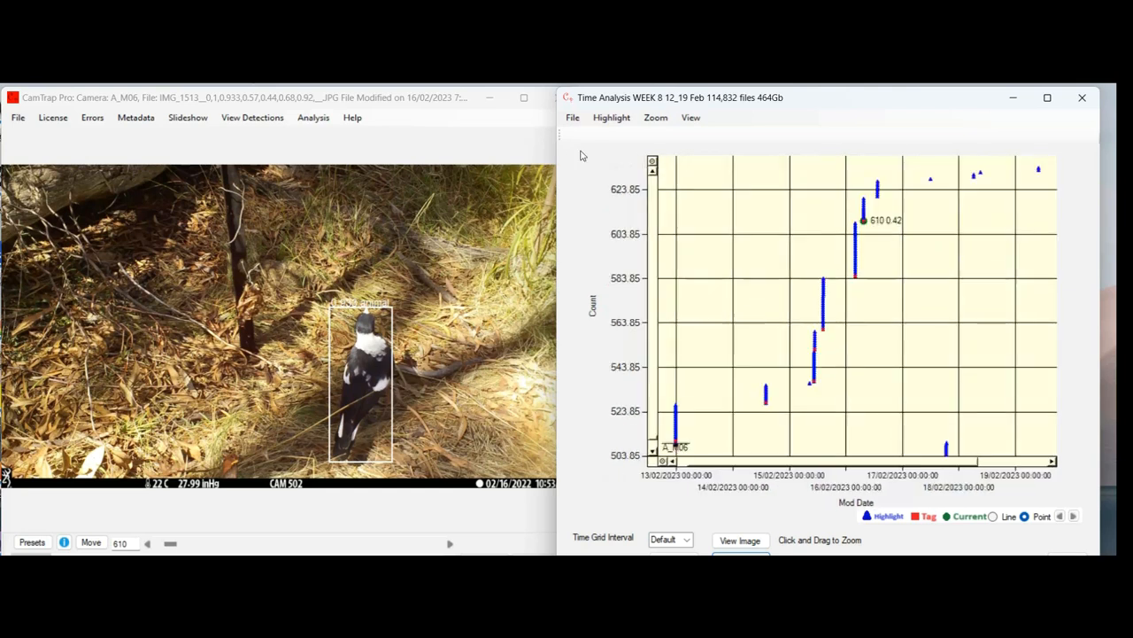
Step: Apply the Bird: Australian Magpie tag to the first image in each detection event of sequence 610 to 620 and check image 610
drag(869, 192, 889, 235)
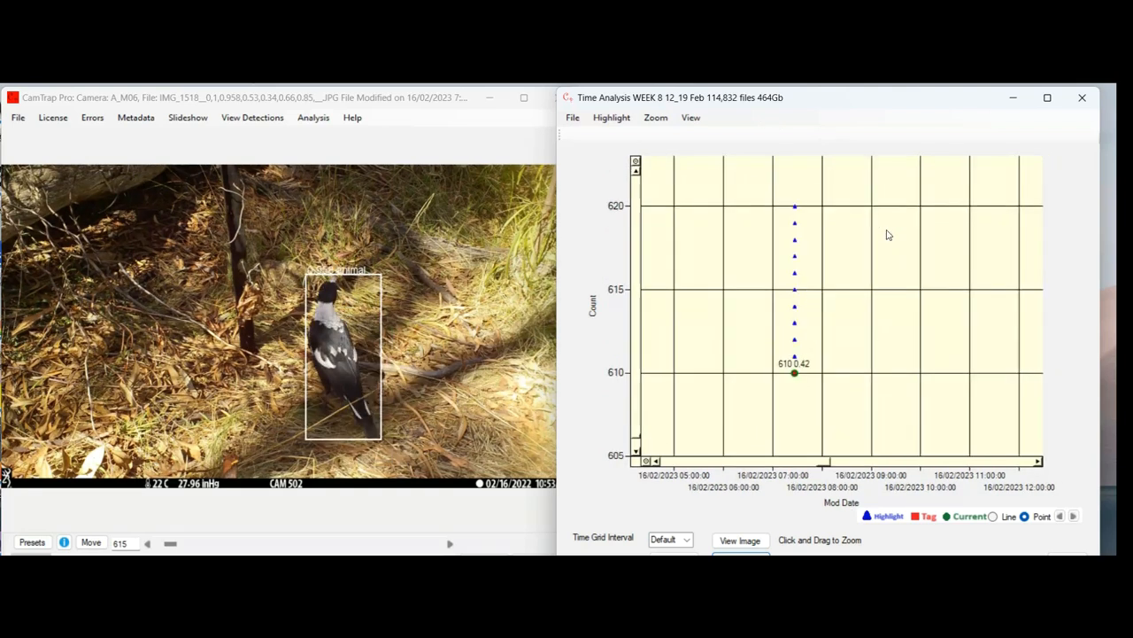
click(805, 376)
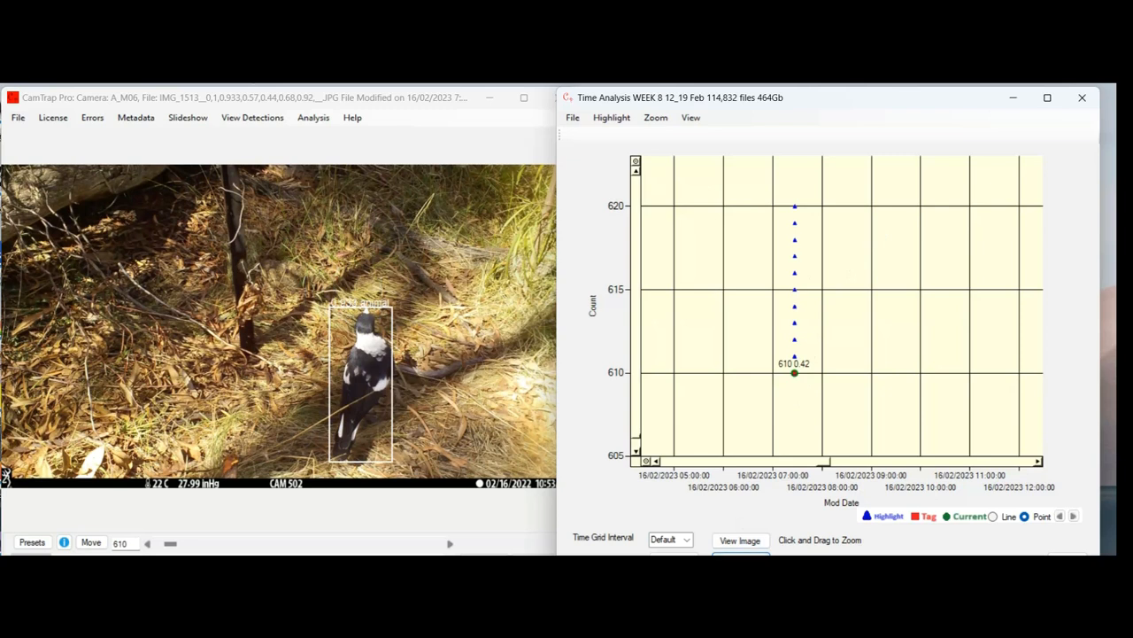
click(741, 557)
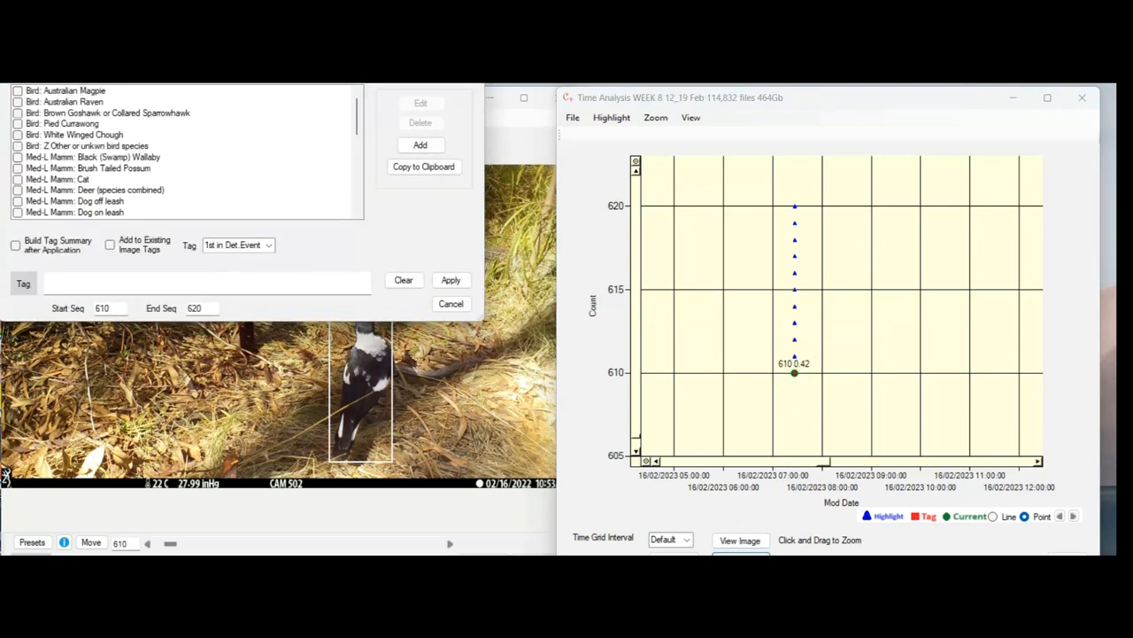
click(18, 91)
click(451, 281)
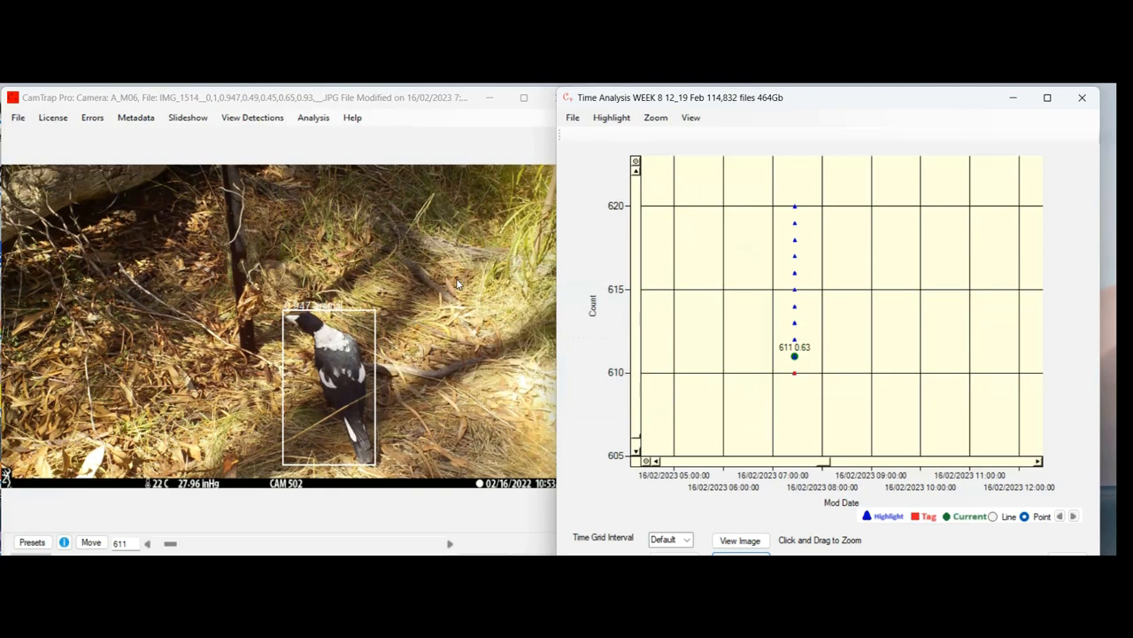
click(806, 377)
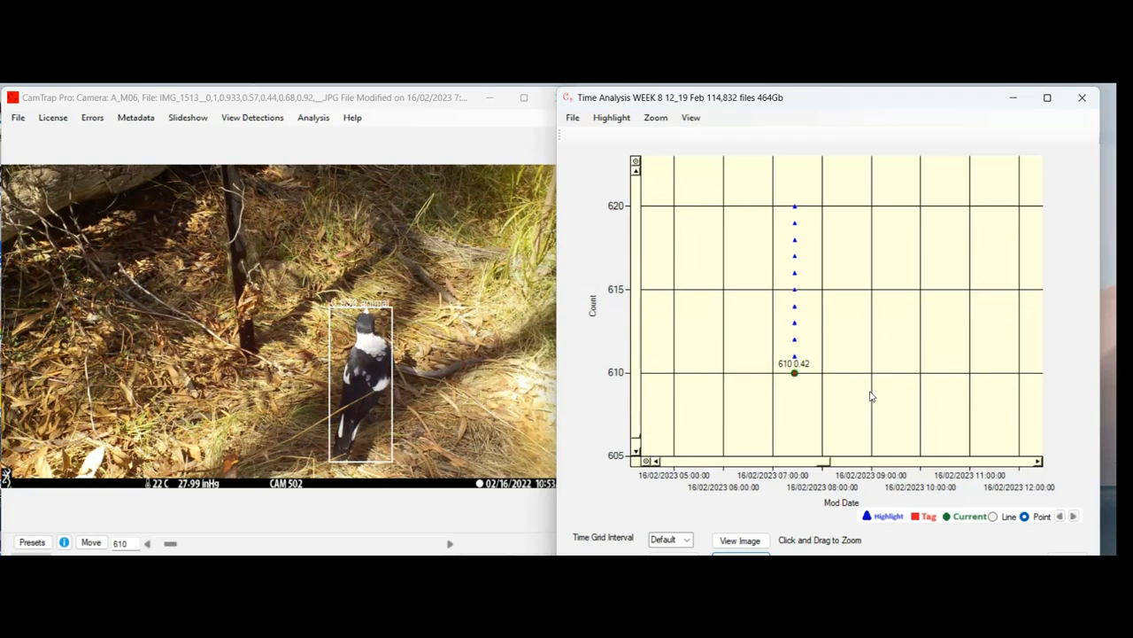
Step: Apply the Reptile: Shingleback Skink tag to the first image in each detection event of sequence 621 to 628
scroll(870, 397, down, 5)
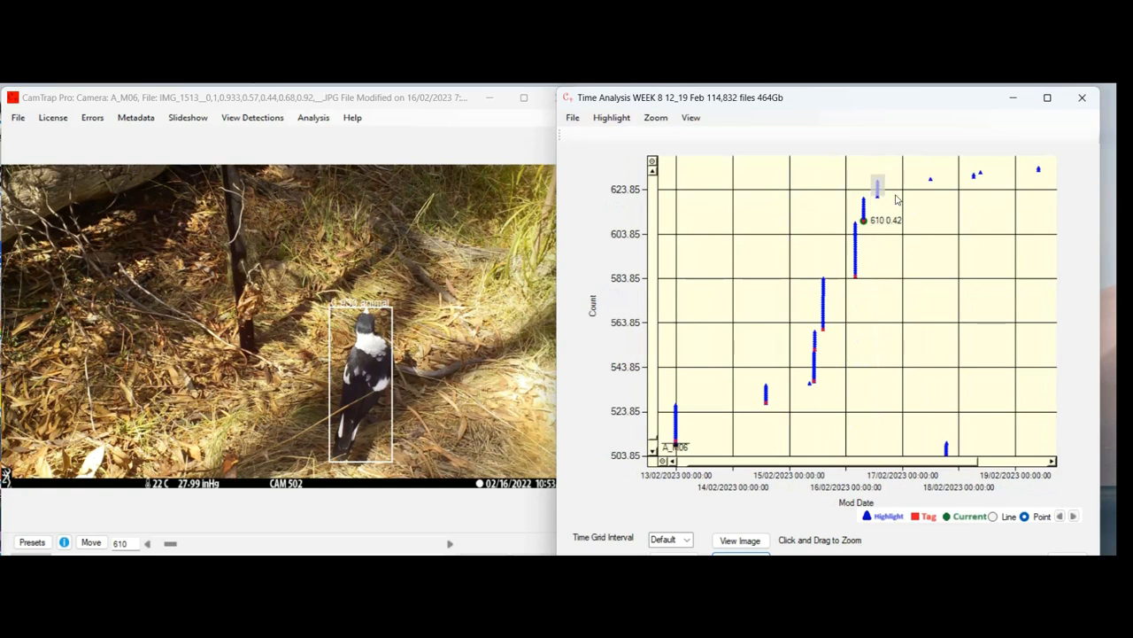
drag(872, 175, 896, 203)
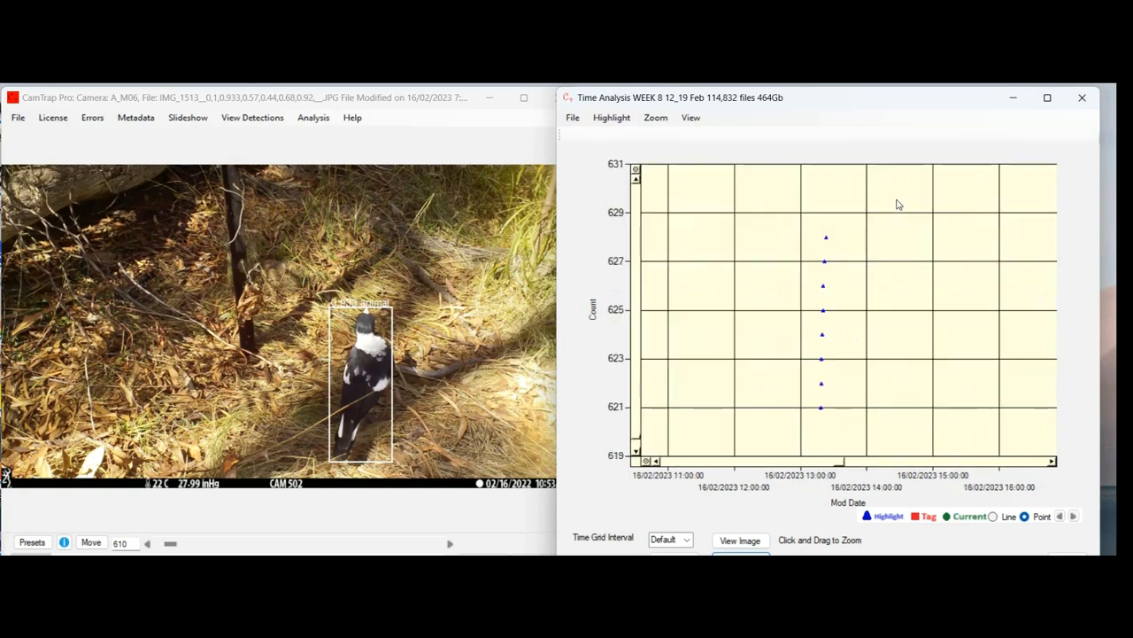
click(830, 413)
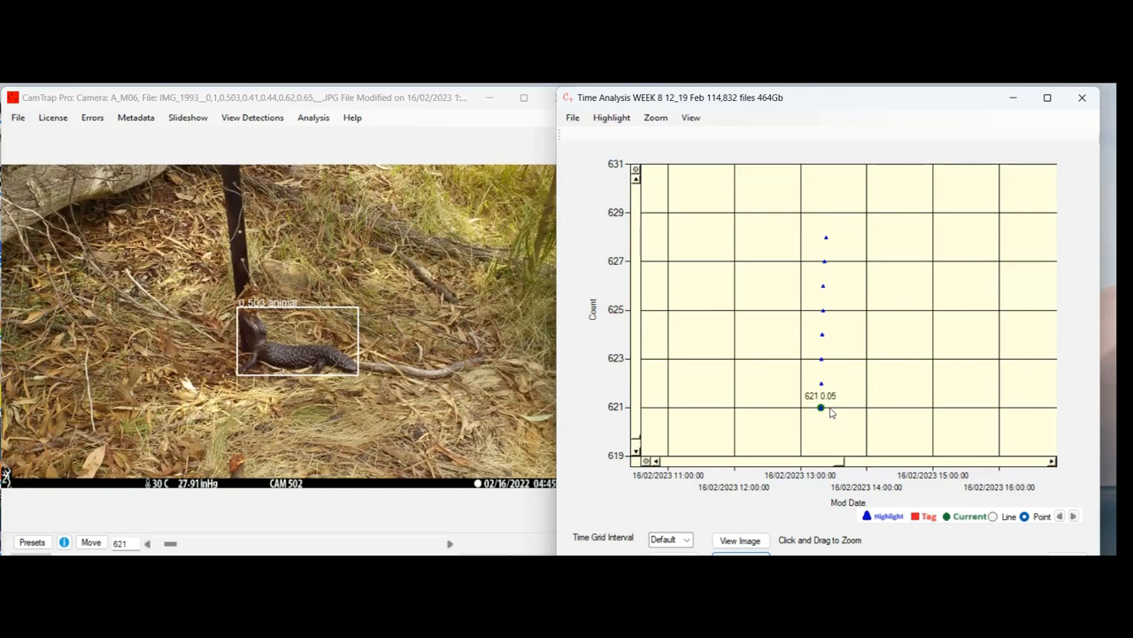
click(743, 559)
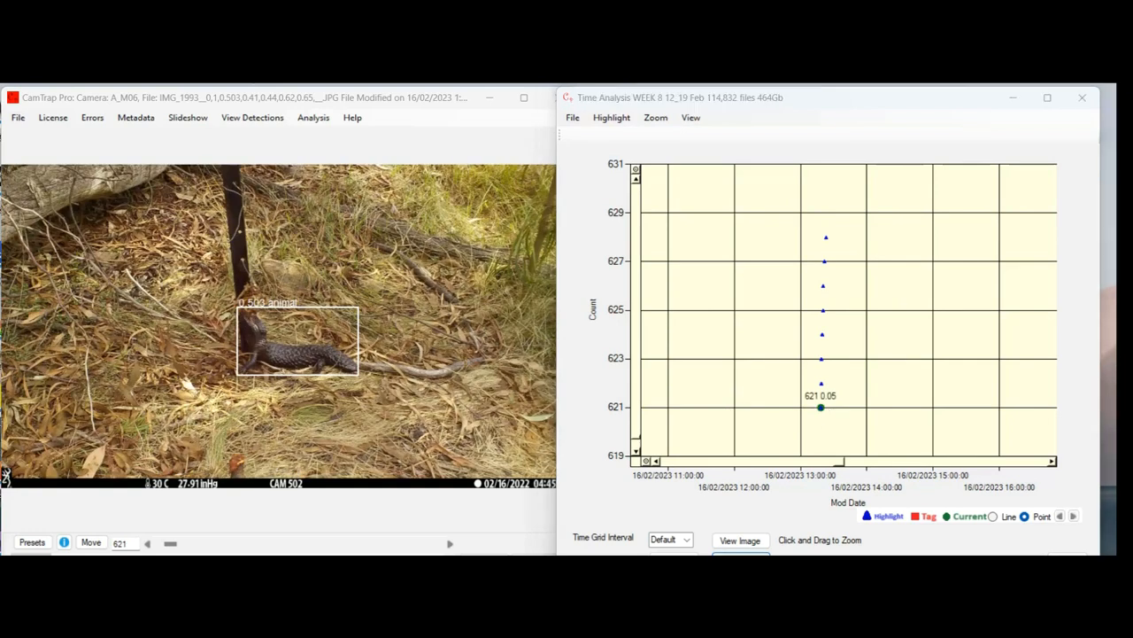
drag(362, 128, 366, 202)
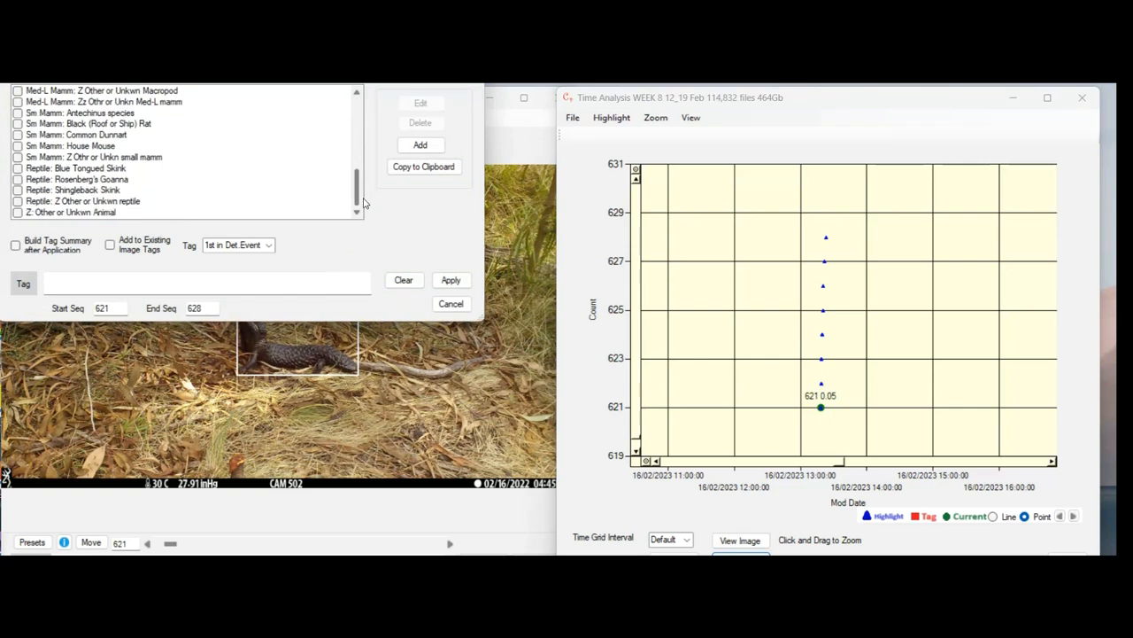
click(29, 193)
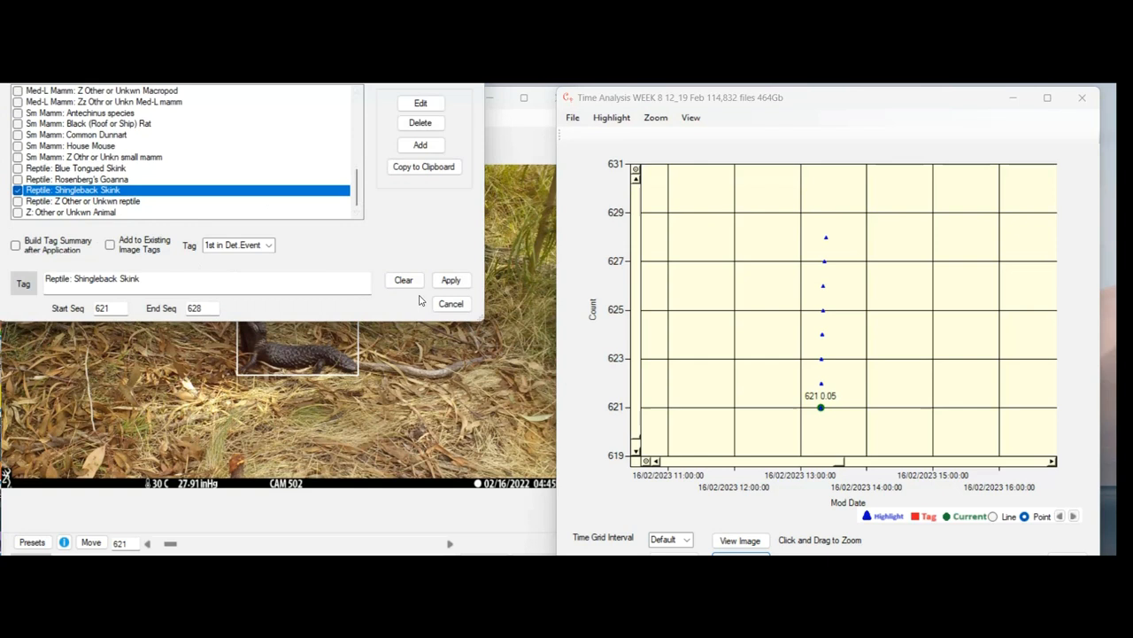
click(453, 280)
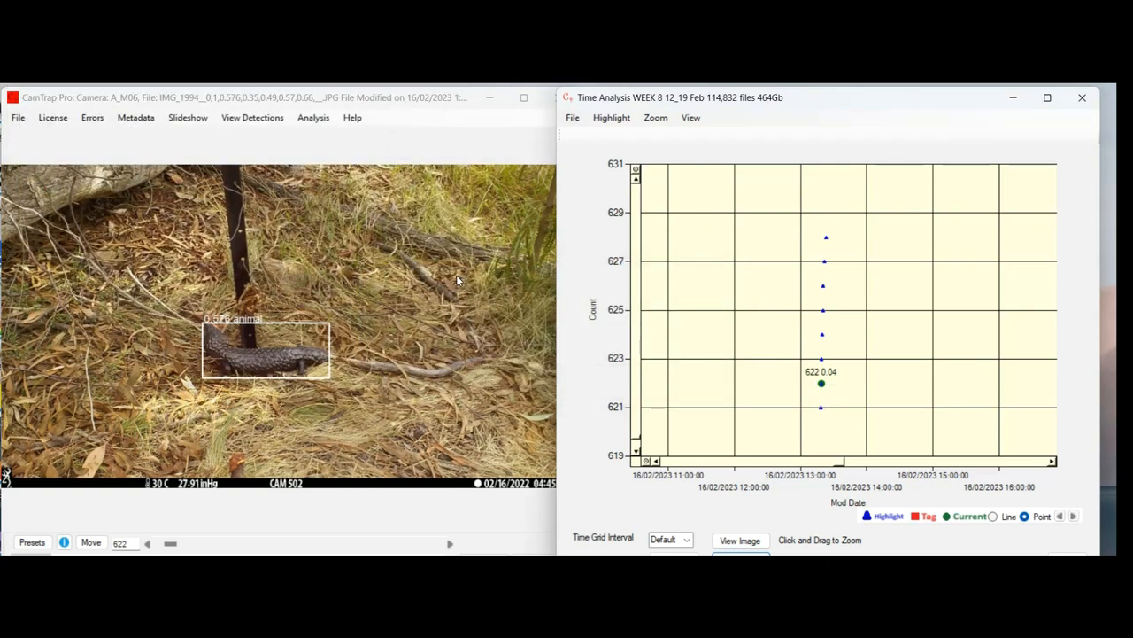
click(823, 331)
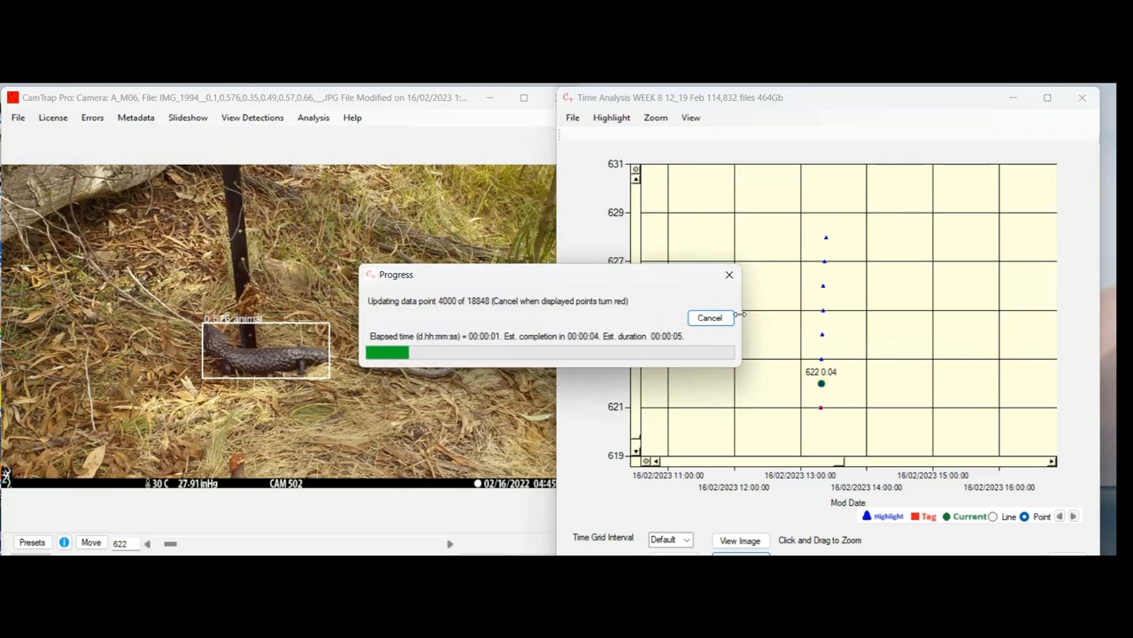
click(728, 320)
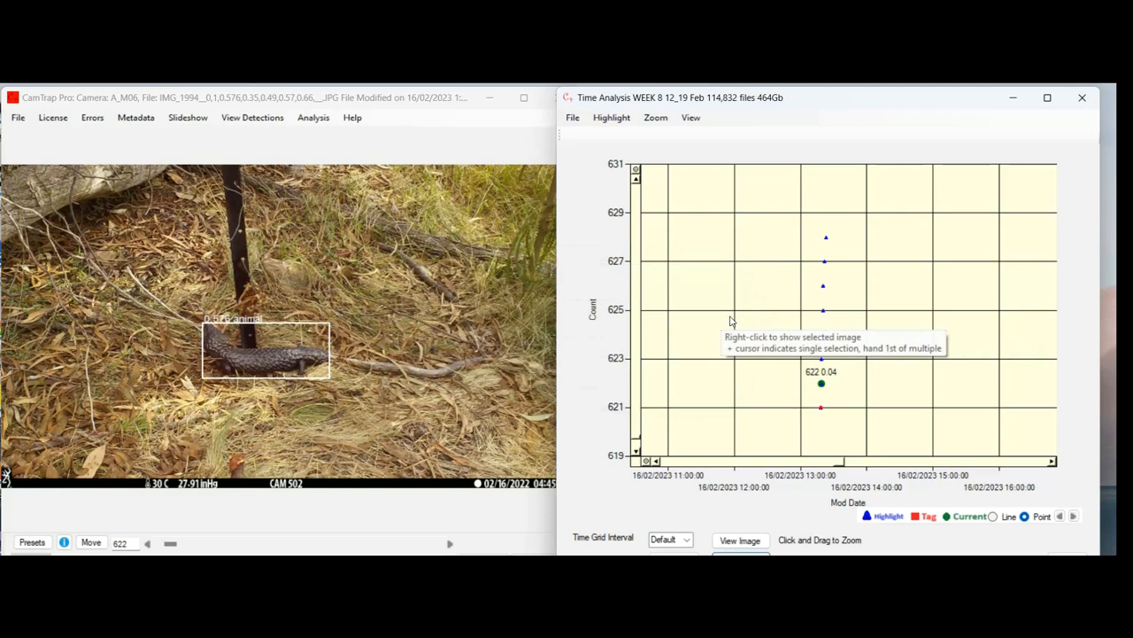
Step: Tag the single detection image 629 of 17/02/2023 with the Reptile: Blue Tongued Skink preset
scroll(730, 321, down, 1)
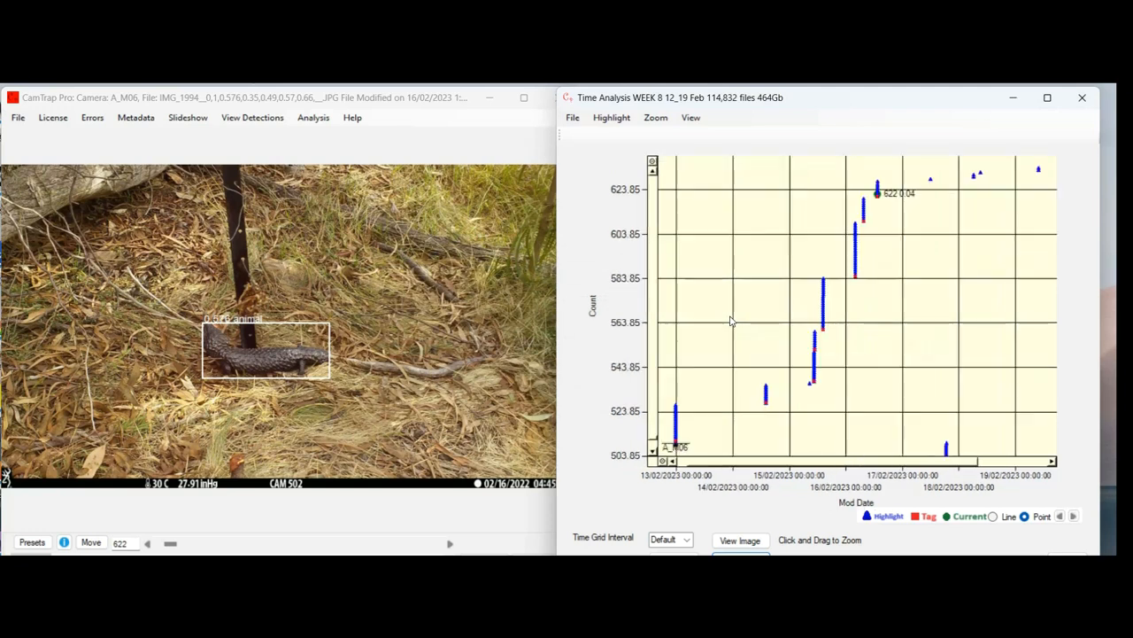
click(943, 183)
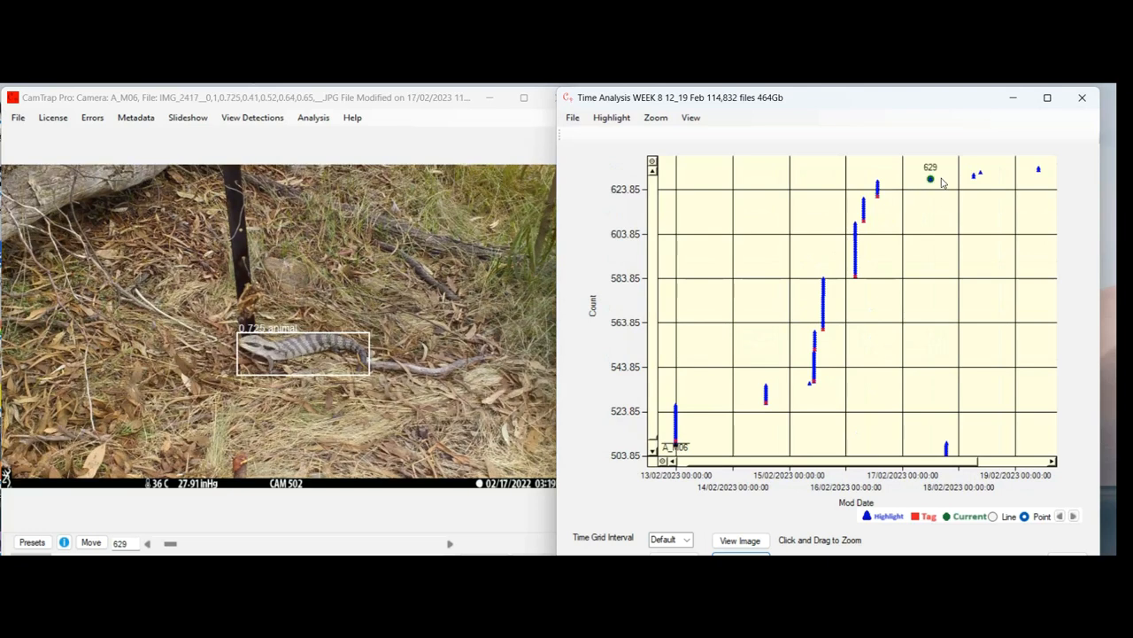
click(34, 543)
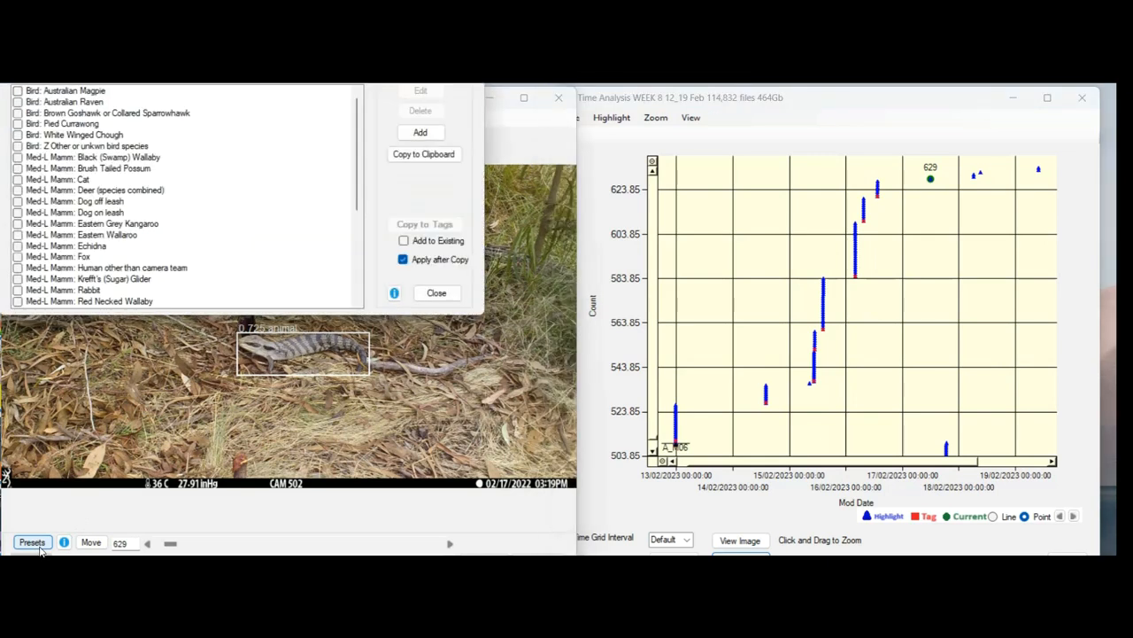
drag(361, 133, 378, 234)
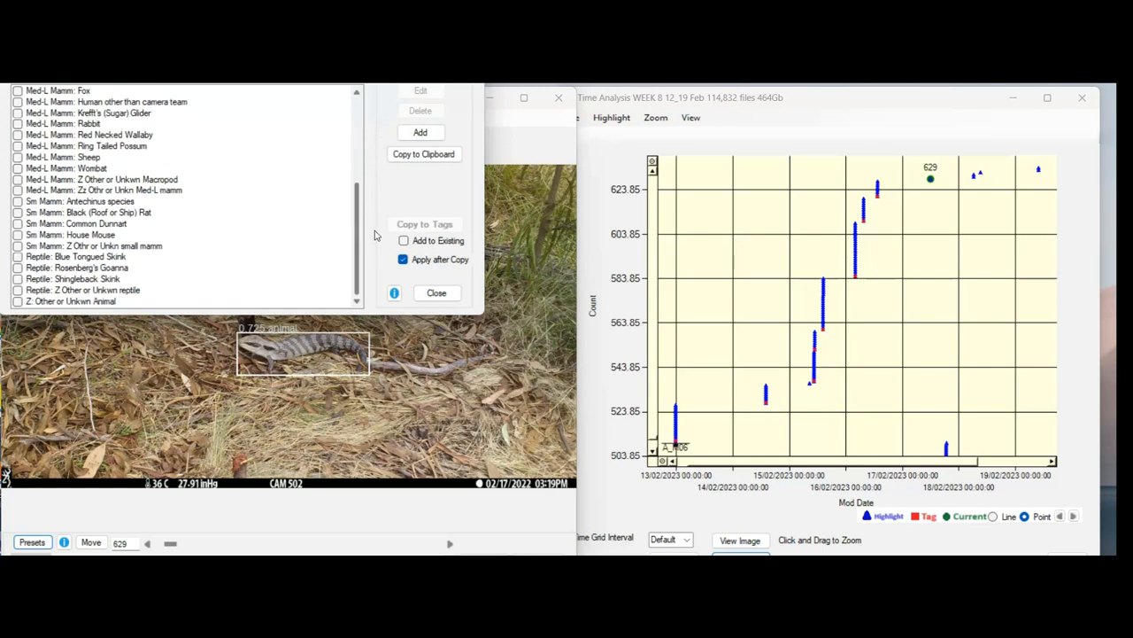
click(16, 257)
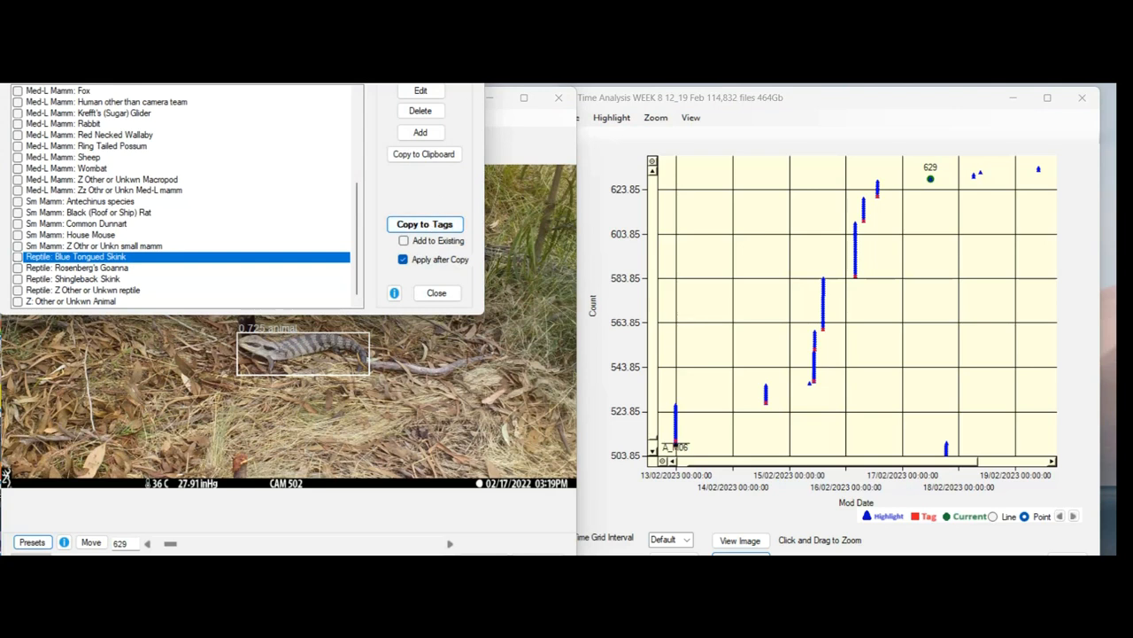
click(467, 71)
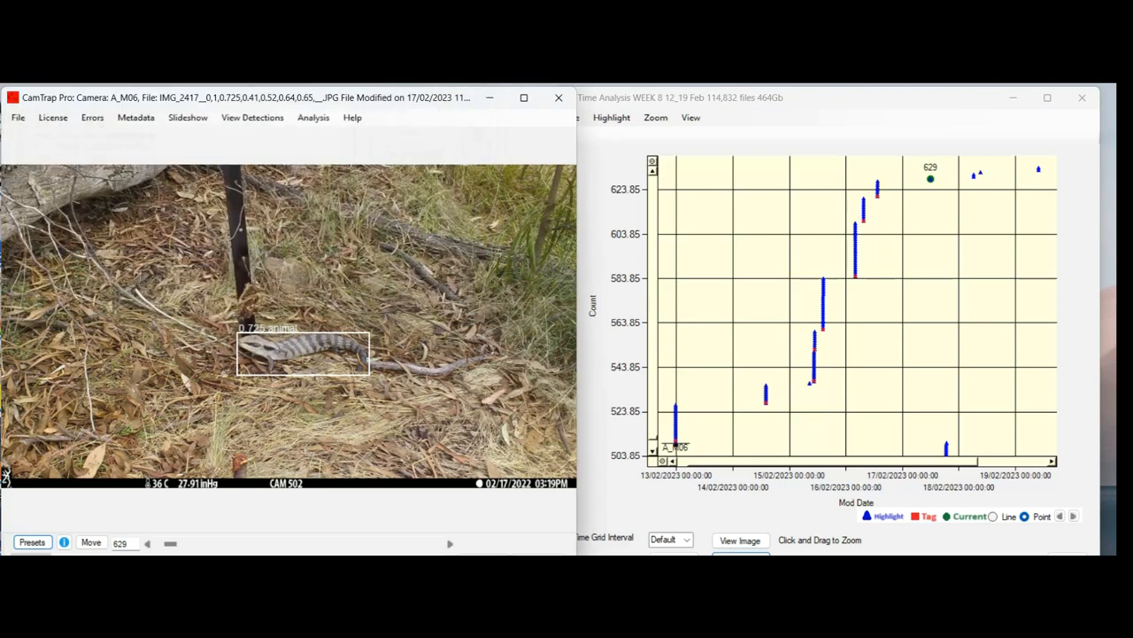
Step: Check detection images 630 and 631 in the group just after 06:00 on 18/02/2023
click(980, 173)
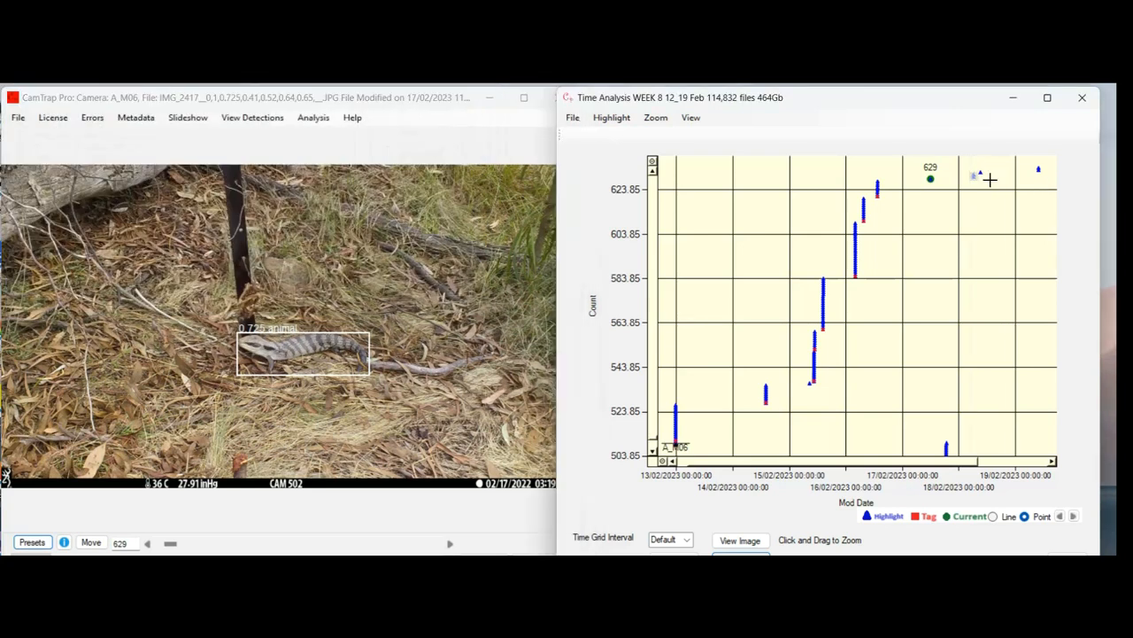
drag(989, 179, 990, 180)
click(852, 315)
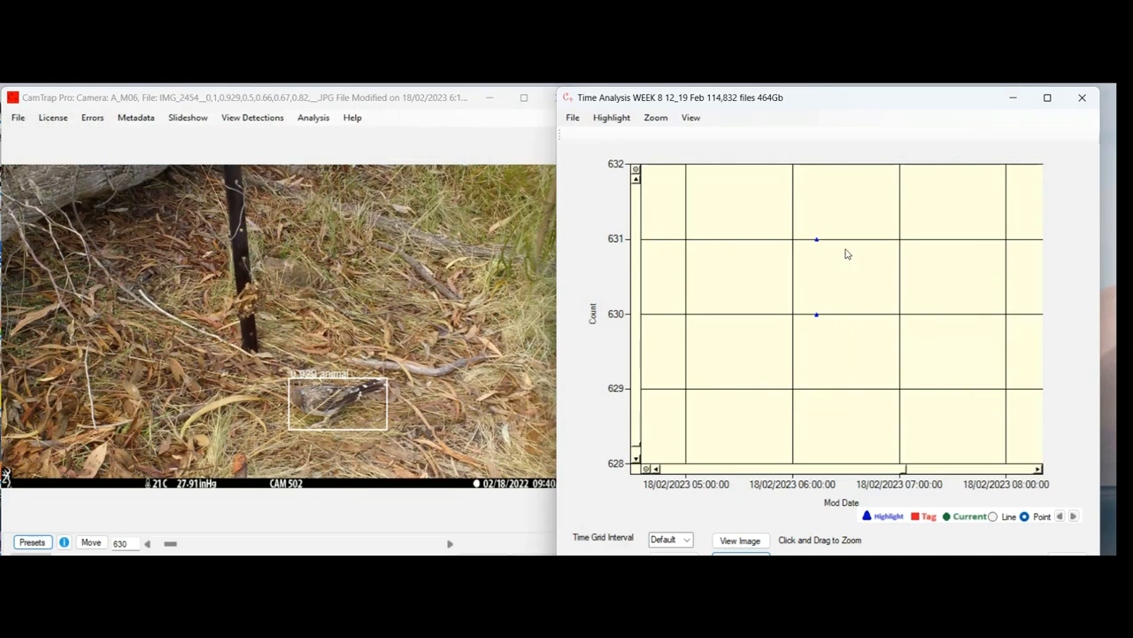
click(827, 241)
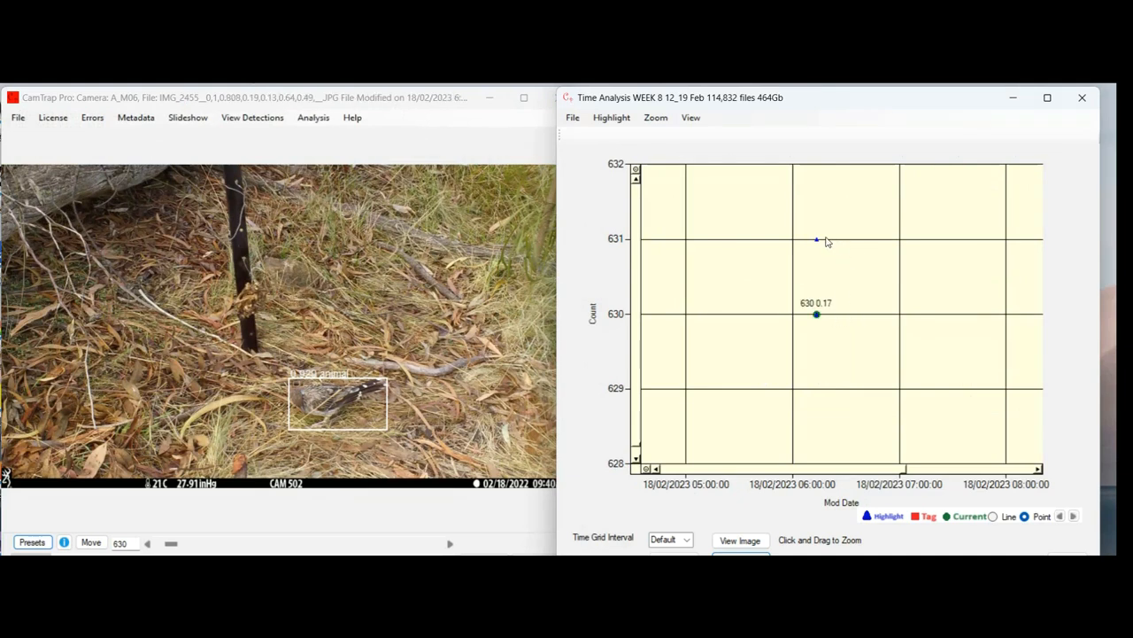
click(827, 318)
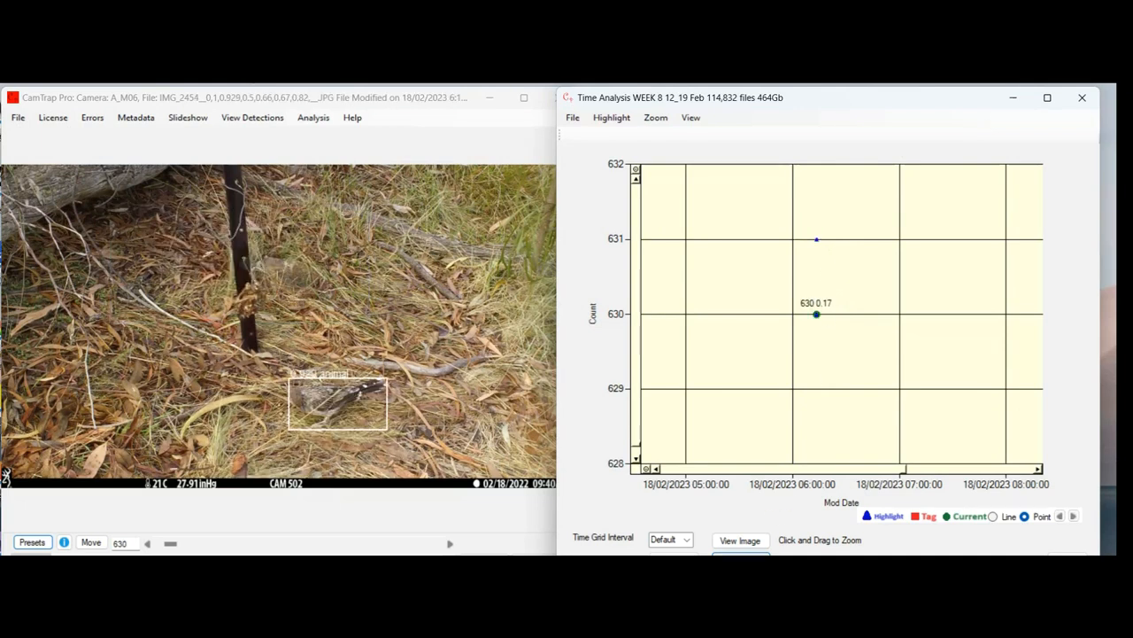
Step: Apply the Bird: Z Other or unkwn bird species tag to the first image in each detection event of sequence 630 to 631
click(741, 557)
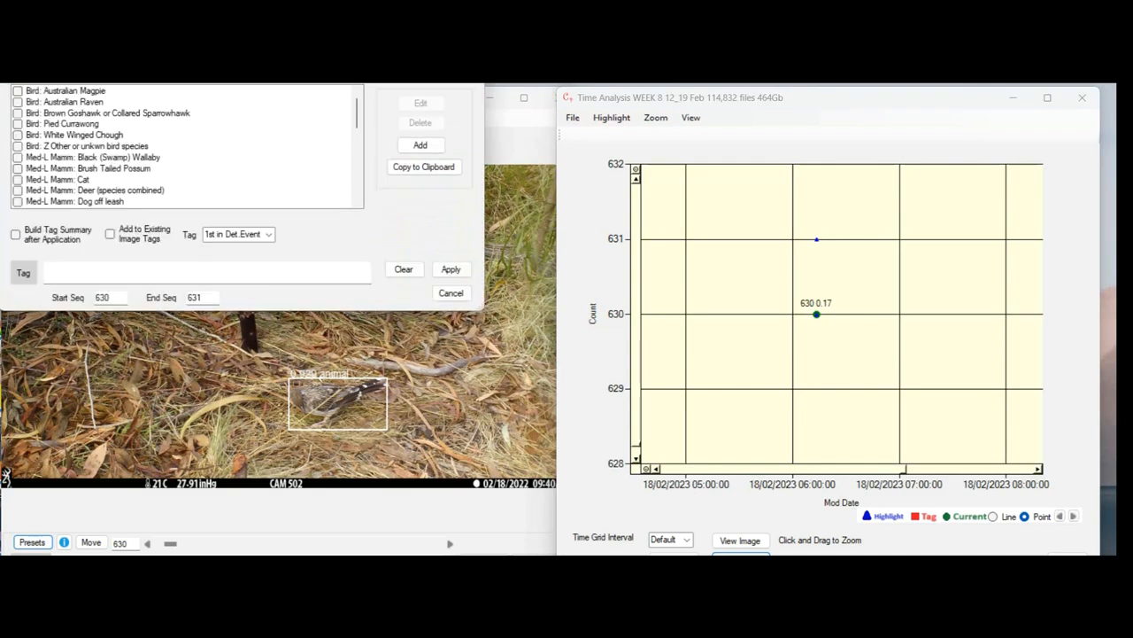
click(17, 145)
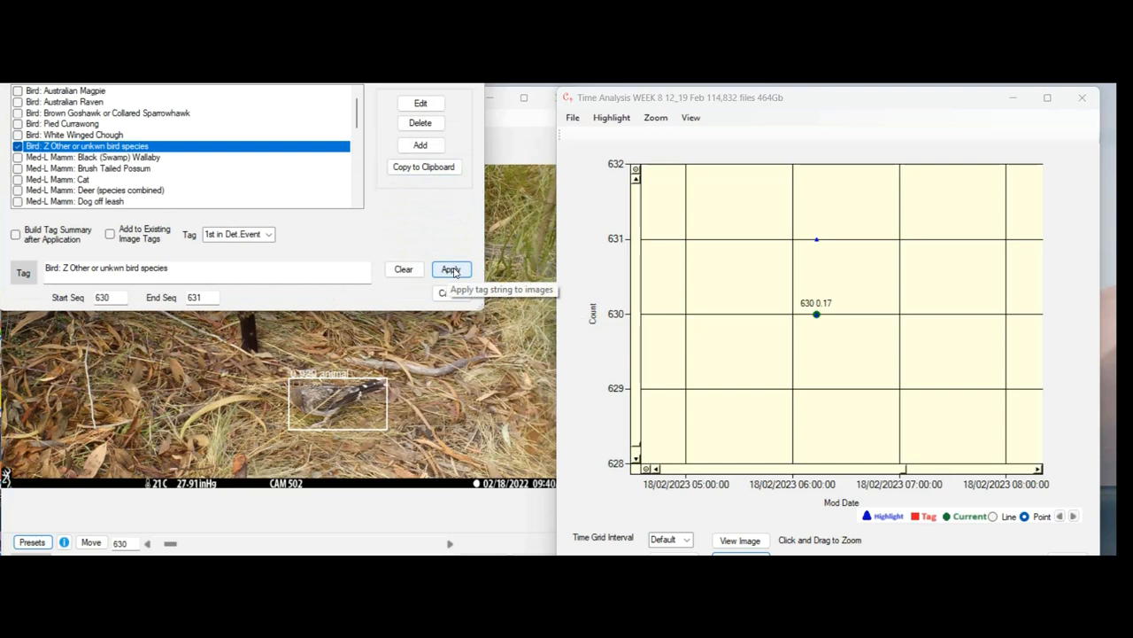
click(452, 270)
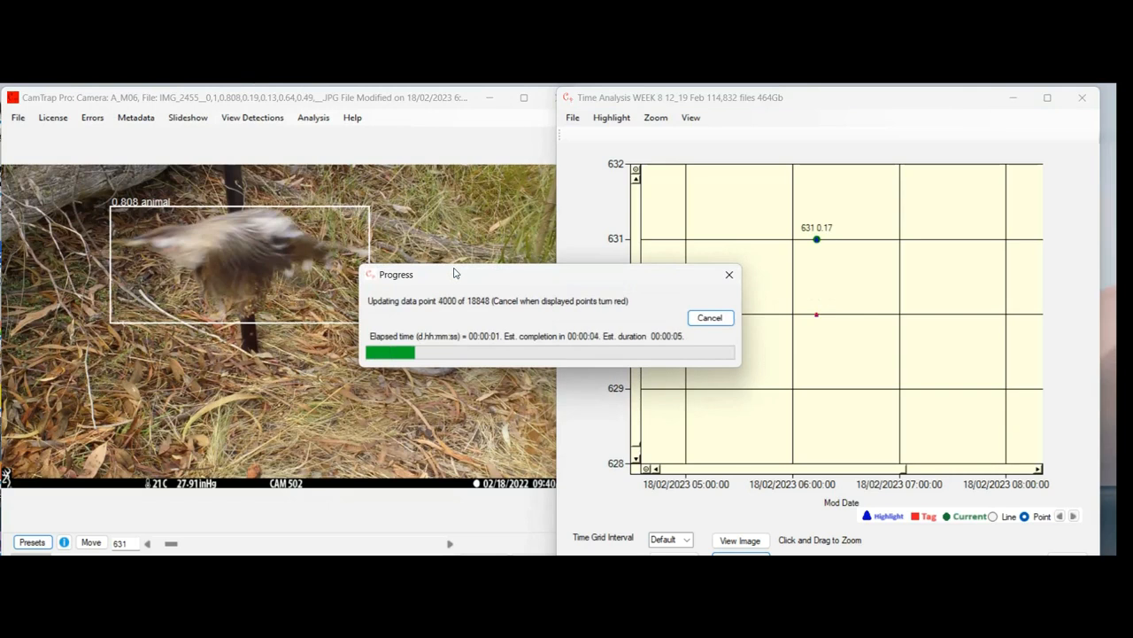
click(710, 318)
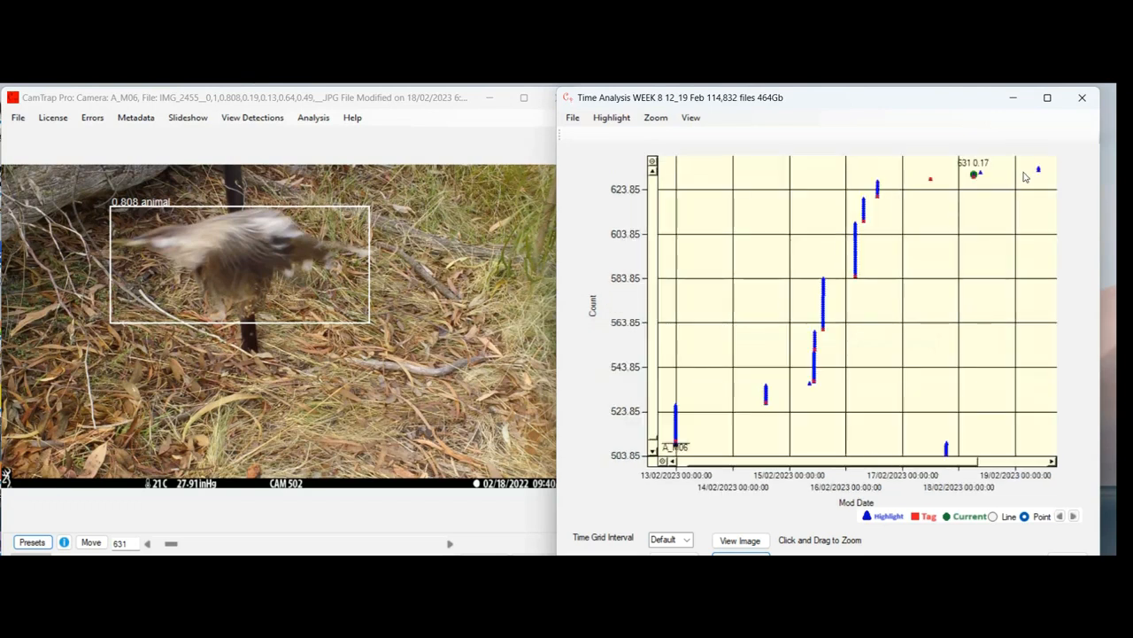
Step: Check image 632 of 18/02/2023, and images 634 and 633 in the 19/02/2023 detection group
key(Right)
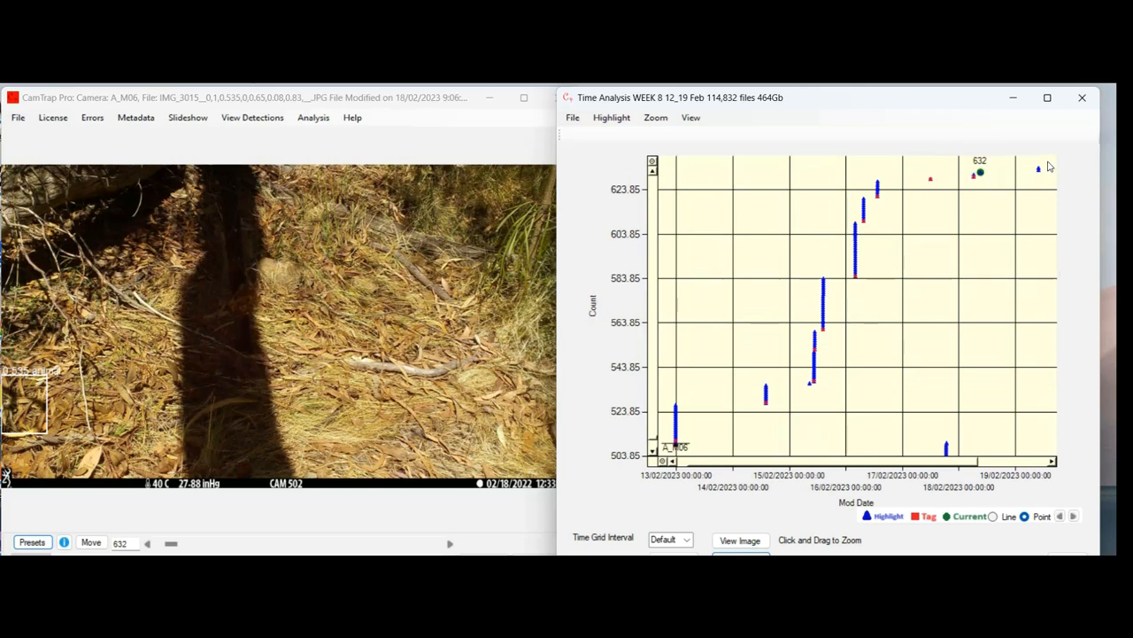
drag(1050, 163, 1057, 180)
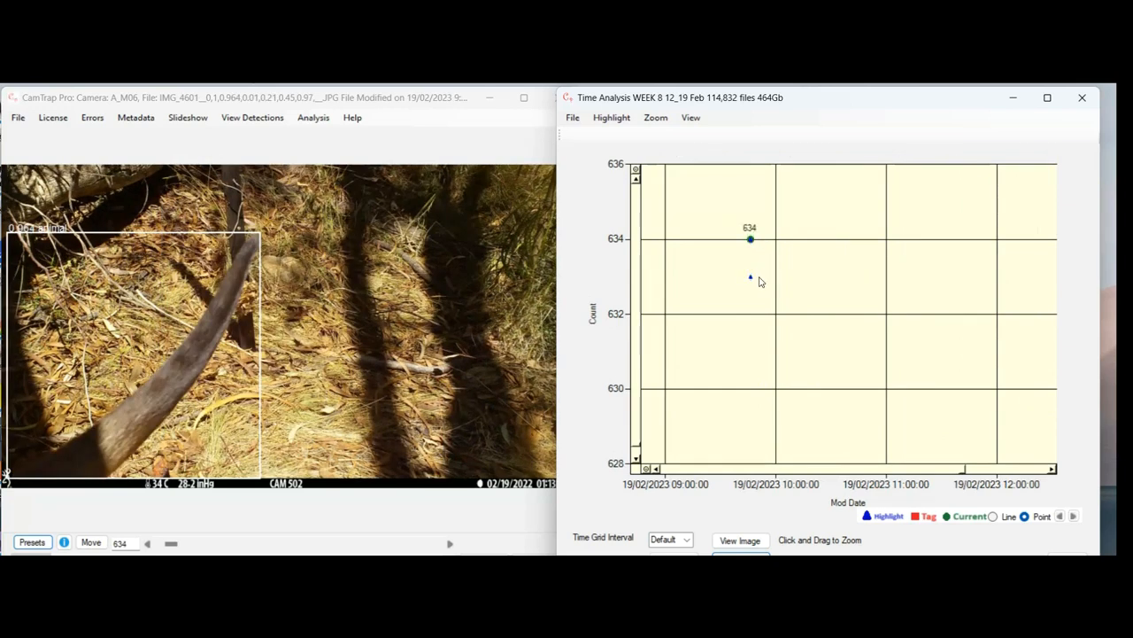
click(759, 279)
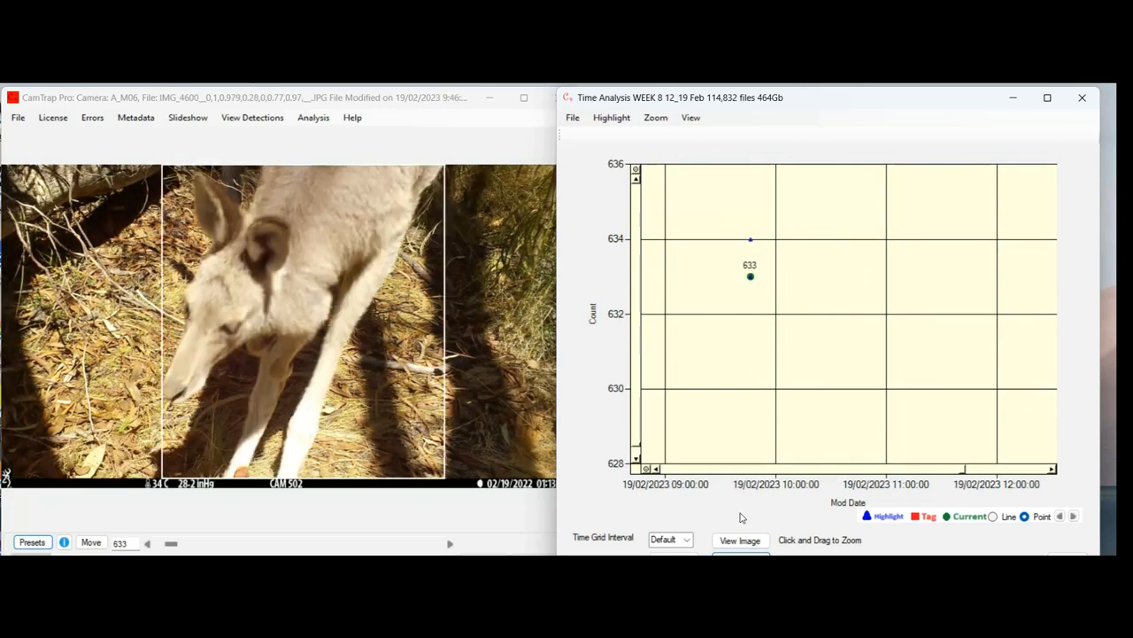
Step: Apply the Med-L Mamm: Eastern Grey Kangaroo tag to the first image in each detection event of sequence 633 to 634 and restore the full A_M06 chart
click(741, 555)
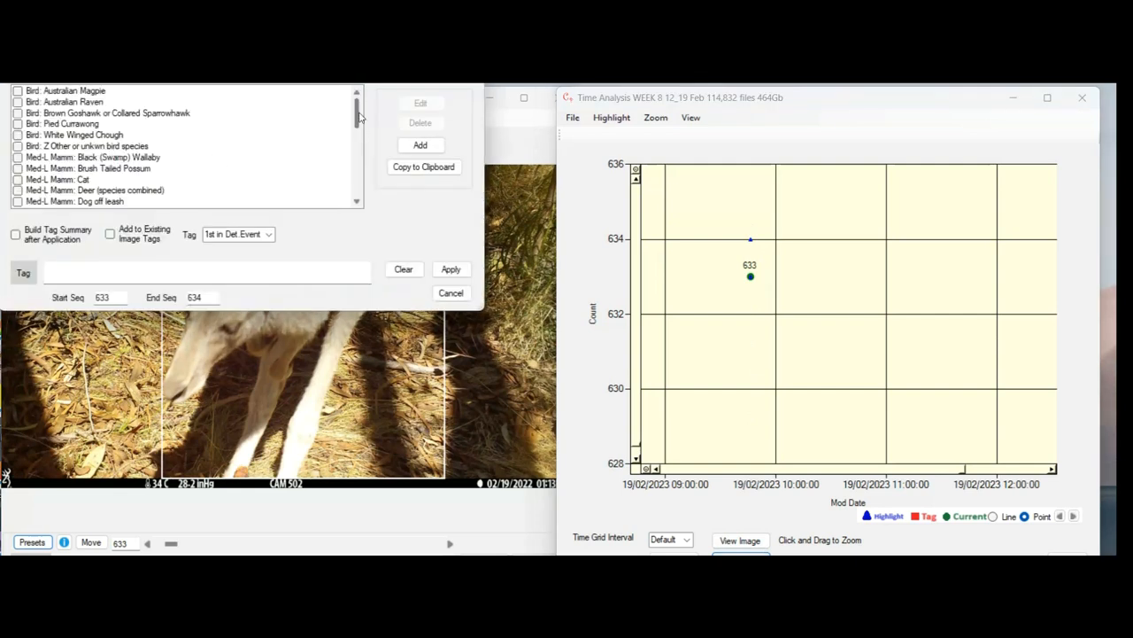
scroll(364, 150, down, 3)
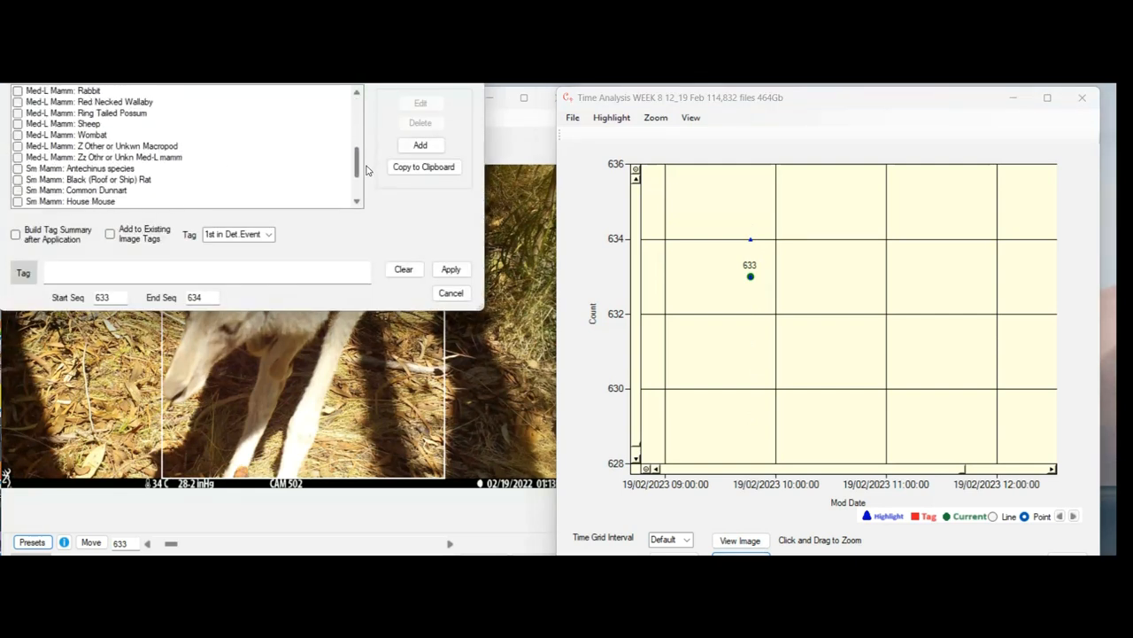
scroll(366, 164, up, 3)
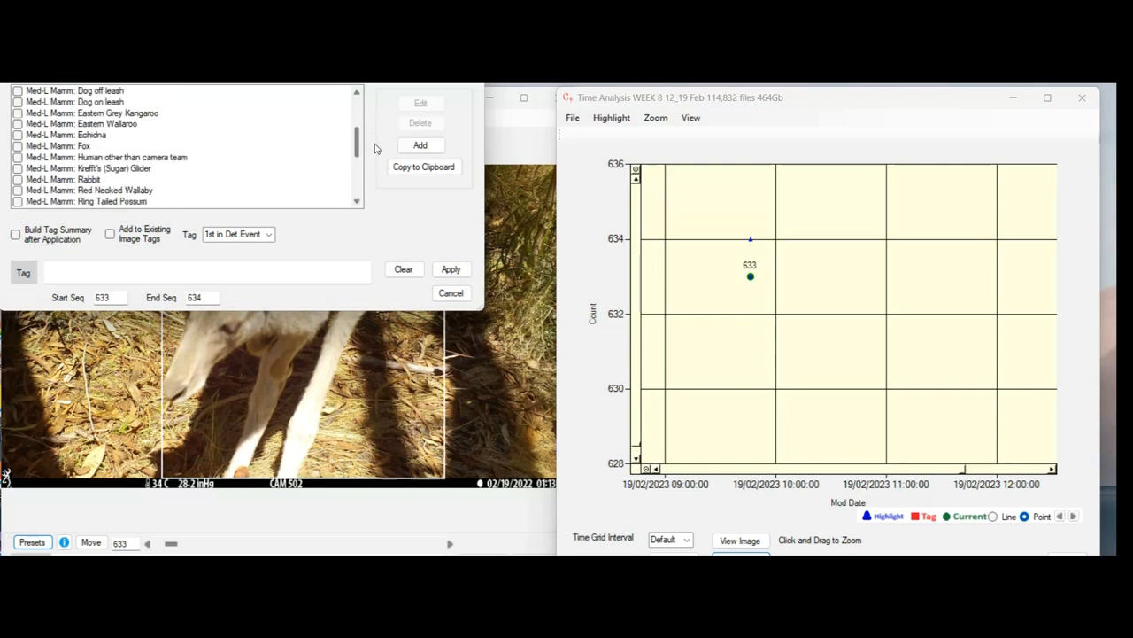
click(17, 113)
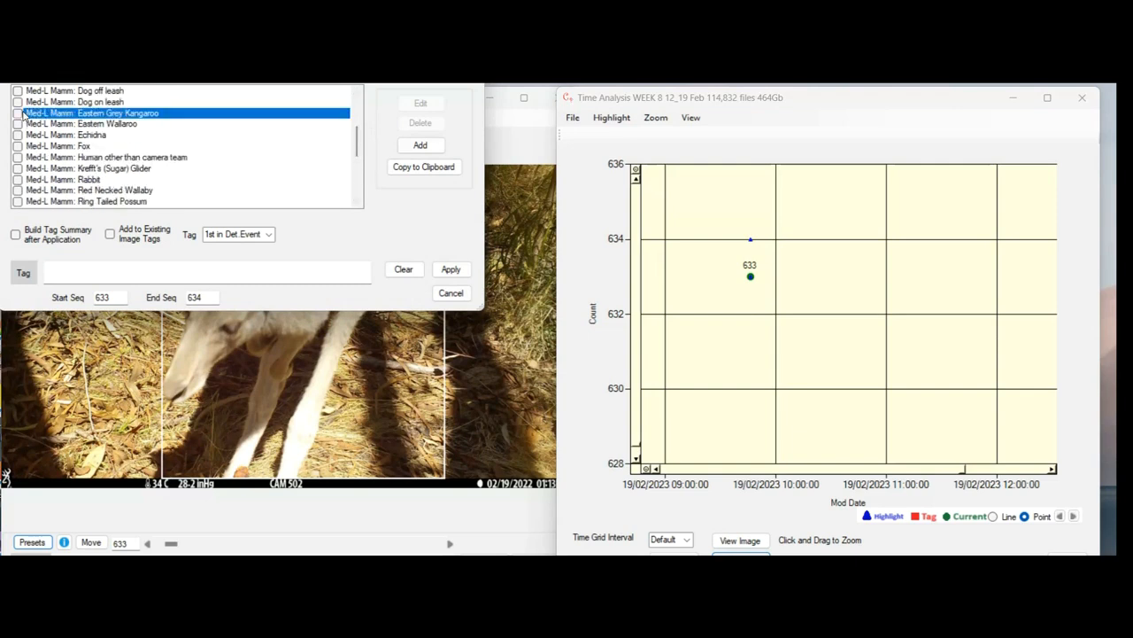
click(450, 269)
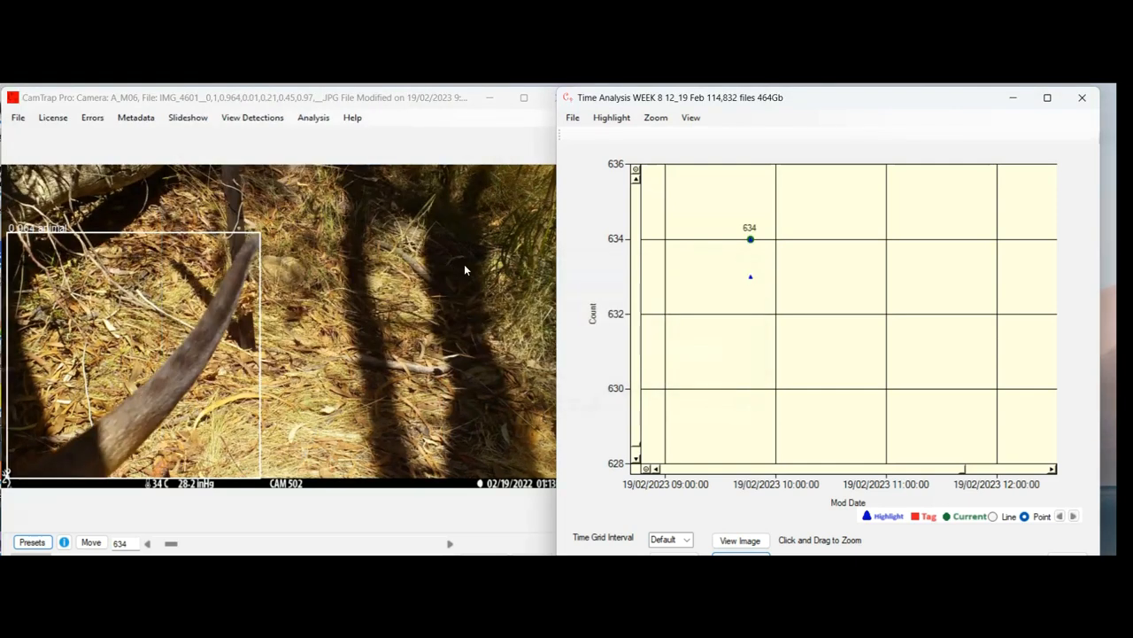
click(927, 324)
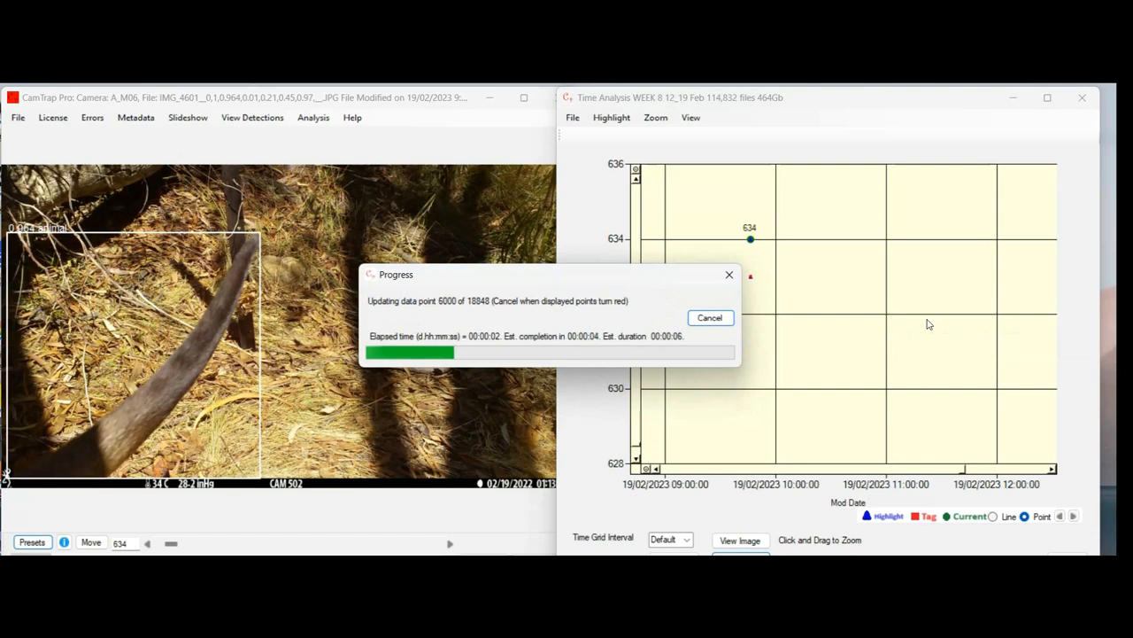
click(710, 317)
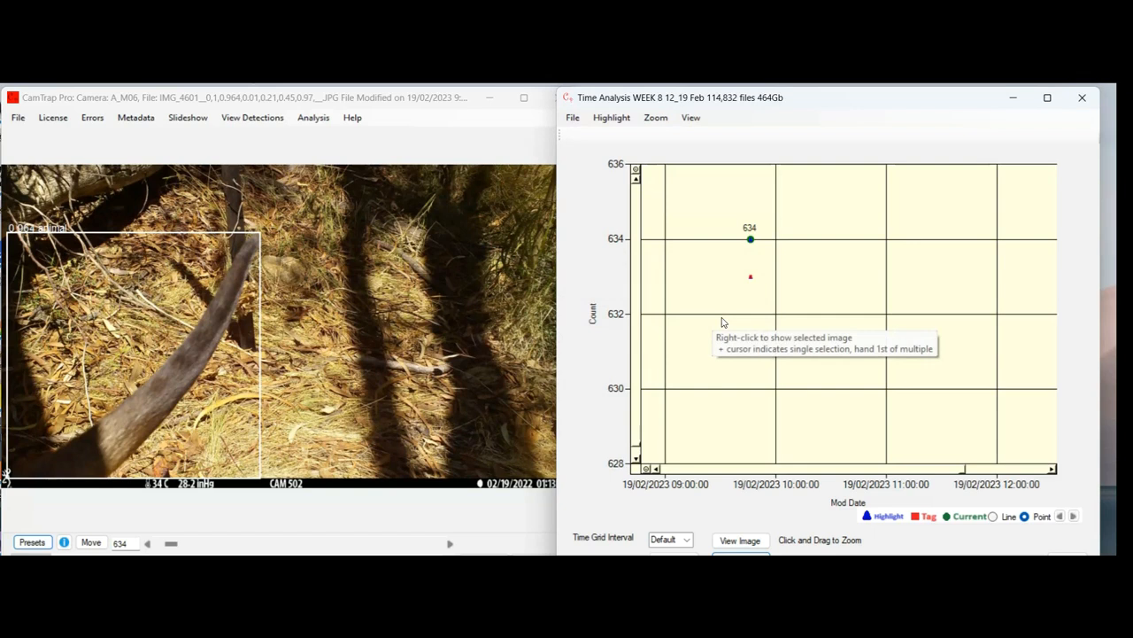
scroll(723, 322, down, 2)
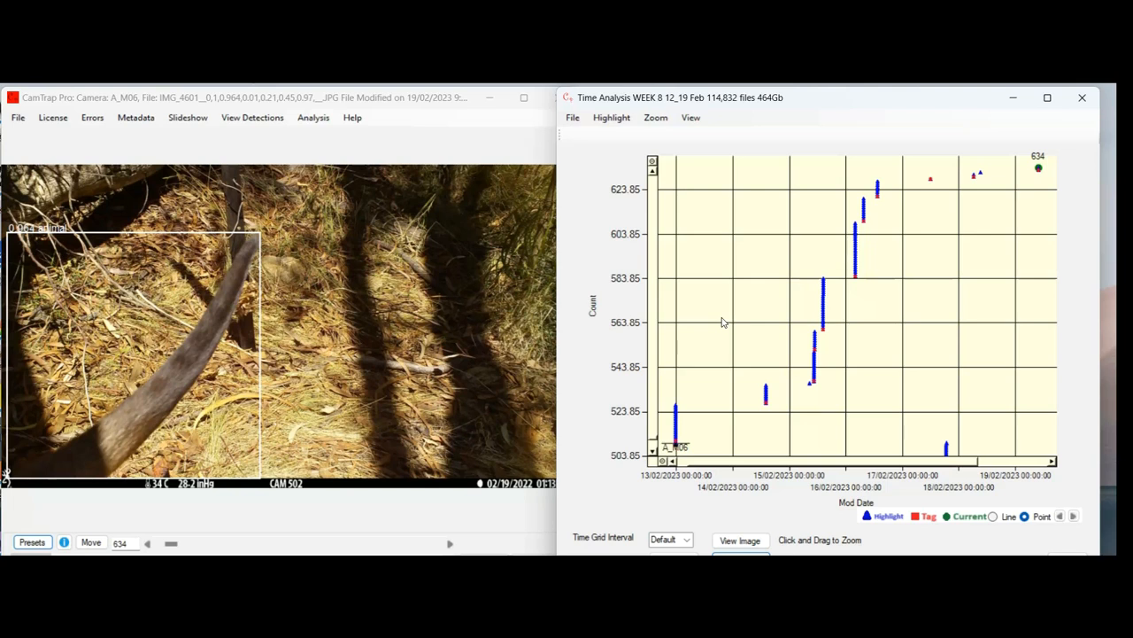
Step: Close the Time Analysis chart and rebuild the tag summary by scanning files tagged using CamTrap Pro
click(1095, 100)
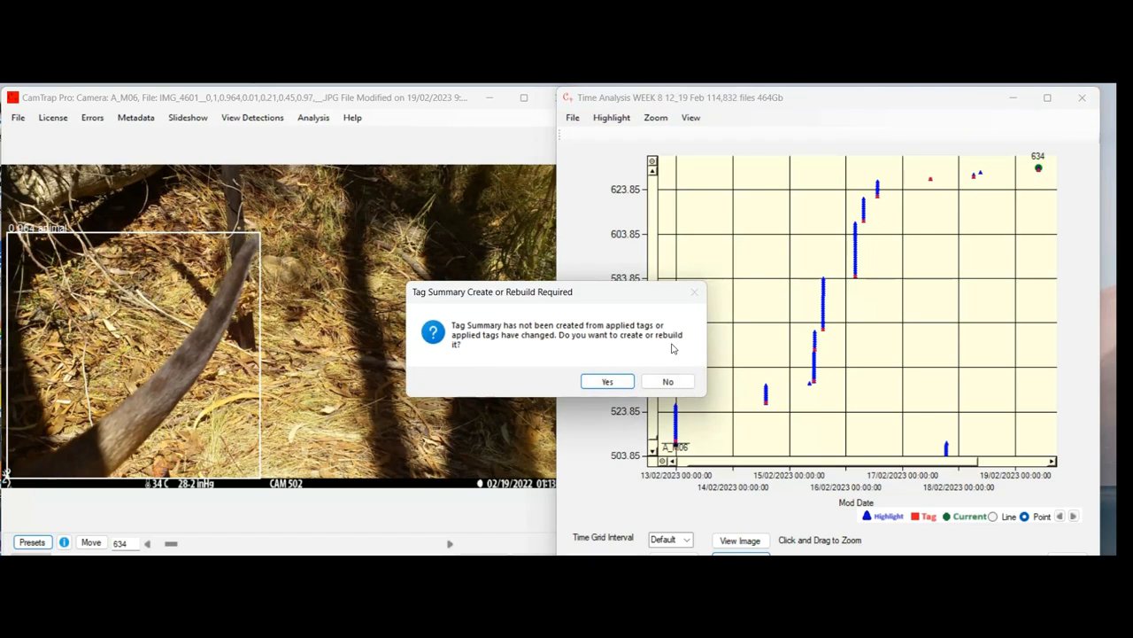
click(609, 380)
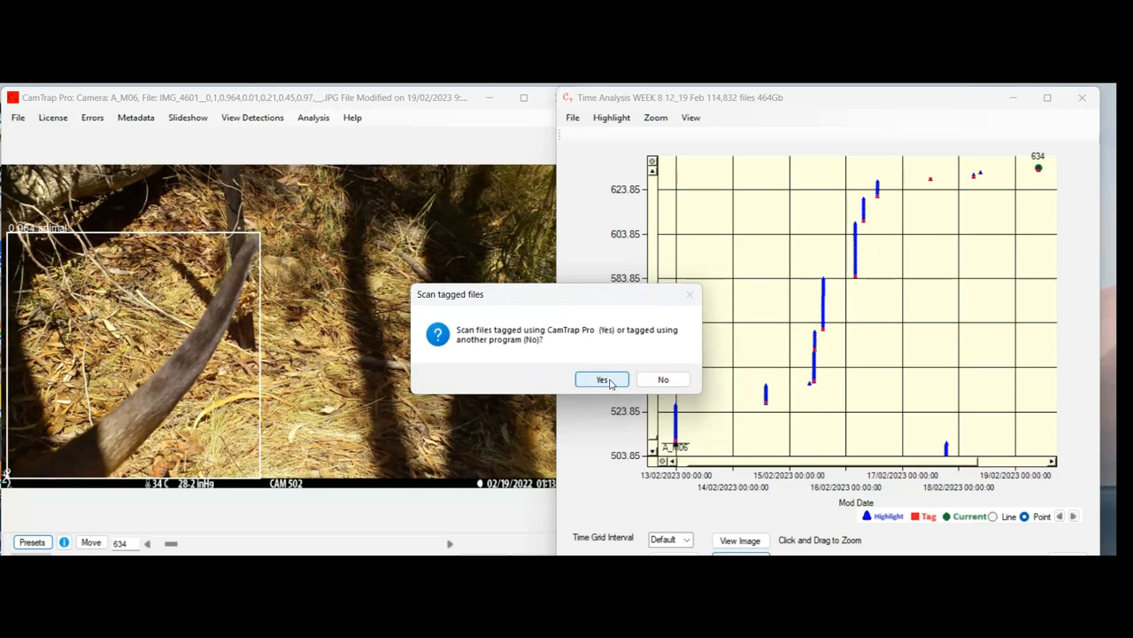
click(602, 380)
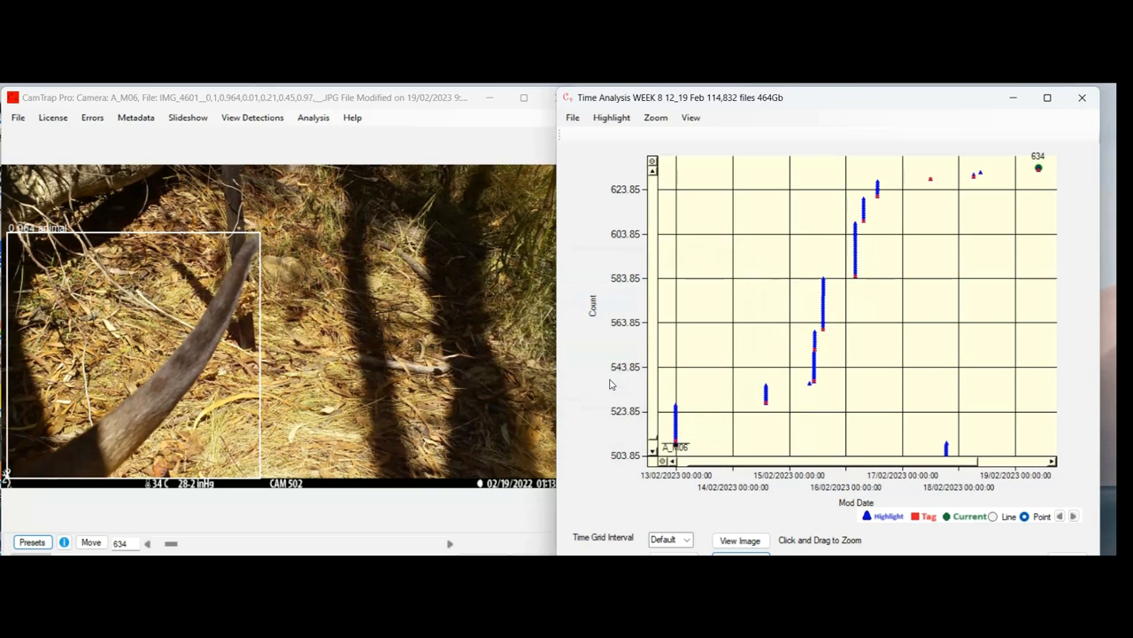
key(alt+F4)
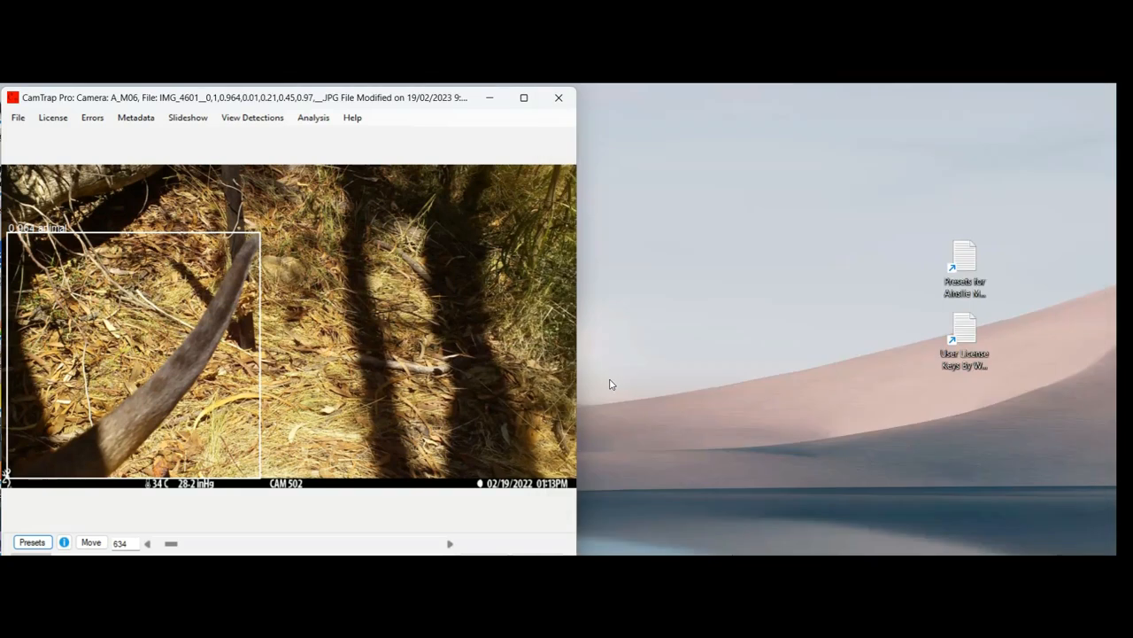
Step: Open the existing tag occurrence and summary data in TagDB for viewing, without rebuilding it
click(321, 121)
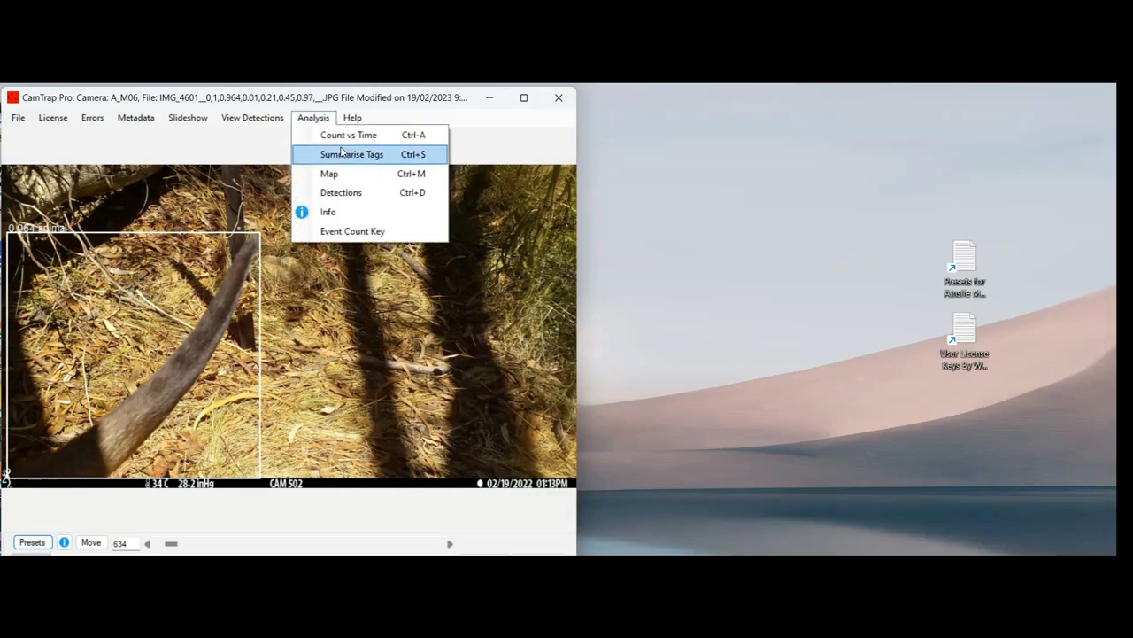
click(369, 155)
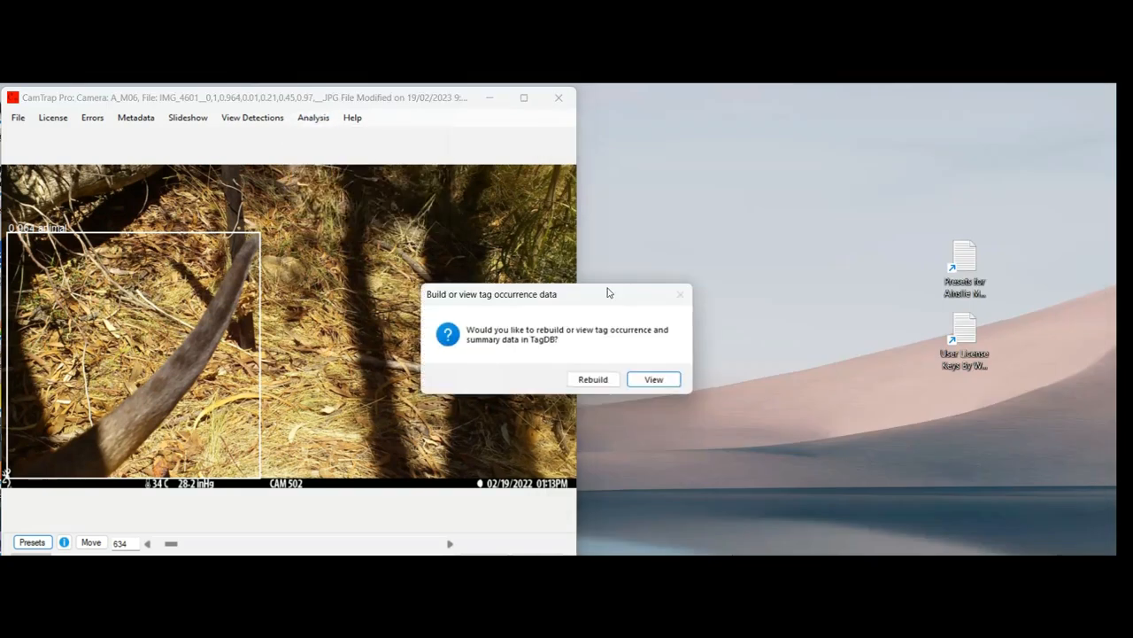
click(663, 380)
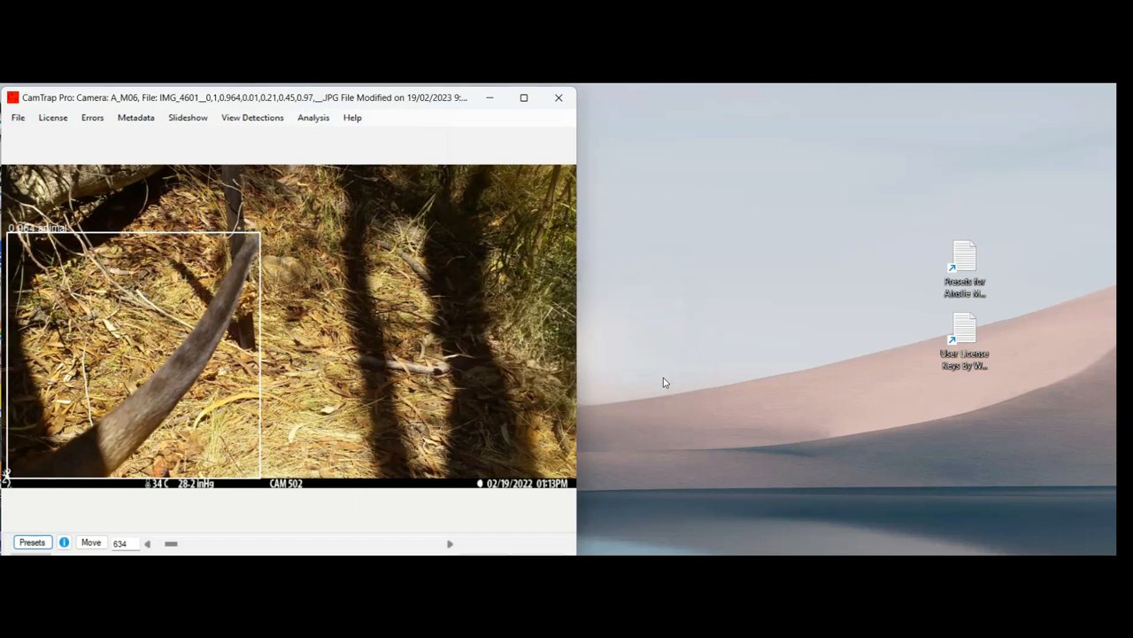